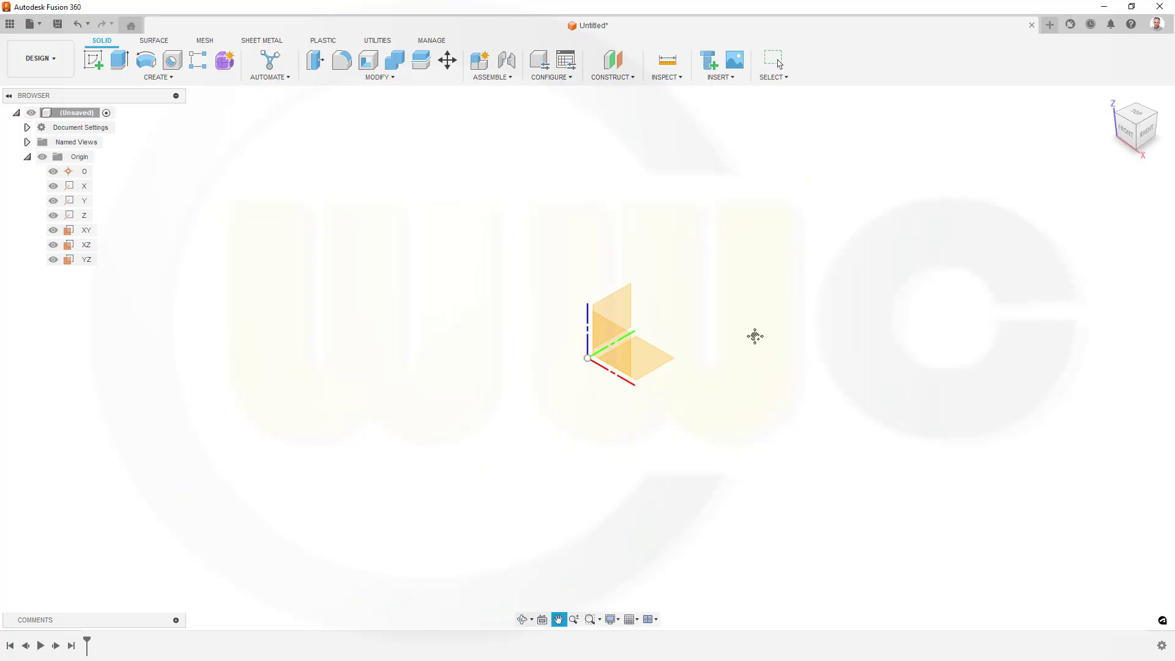
Step: Create a construction plane offset above the XY plane, entering the distance as a subtraction from 193.94 mm
{"action": "middle_click_drag", "start_coordinate": [709, 382], "coordinate": [688, 370], "text": "shift"}
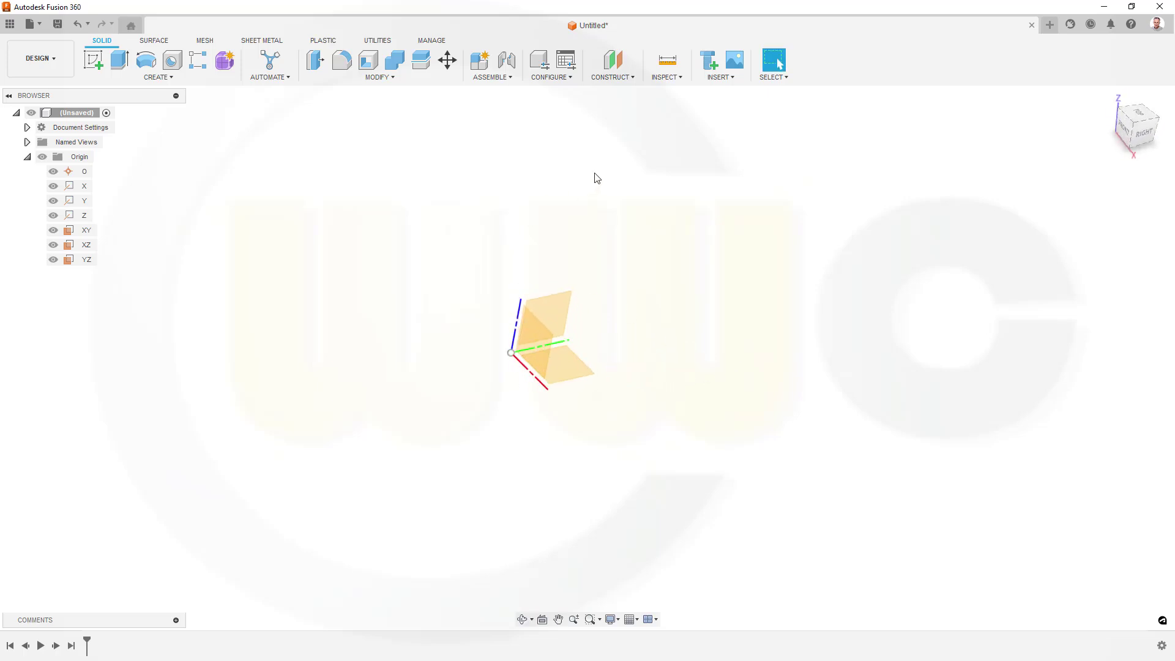
{"action": "left_click", "coordinate": [630, 79]}
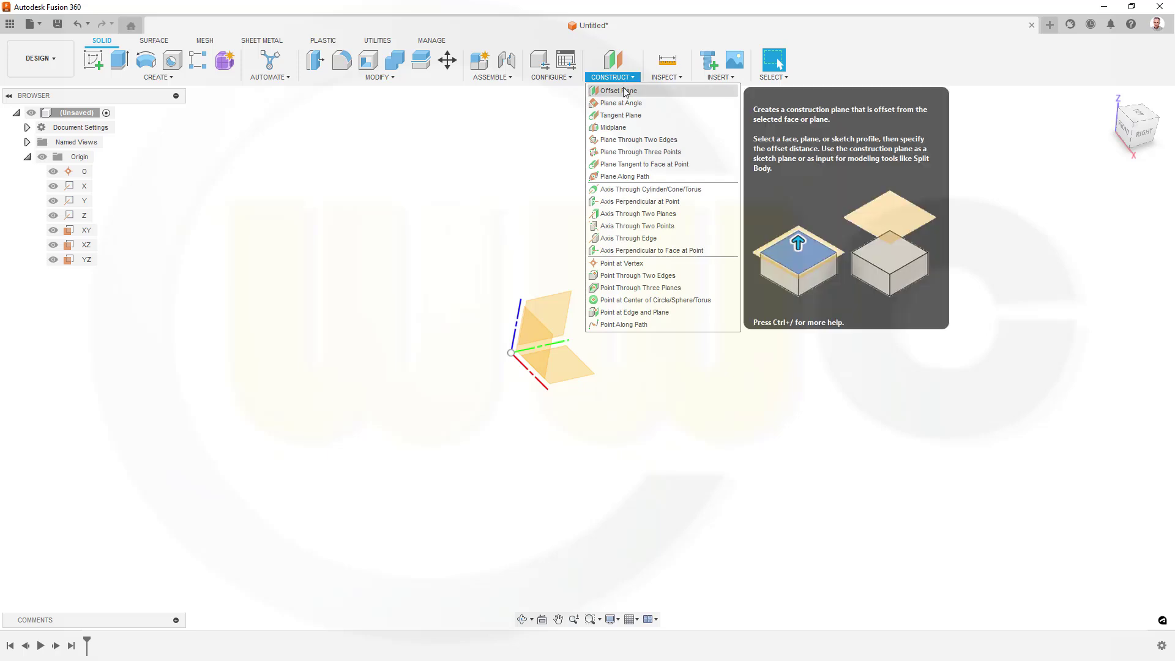
{"action": "left_click", "coordinate": [621, 91]}
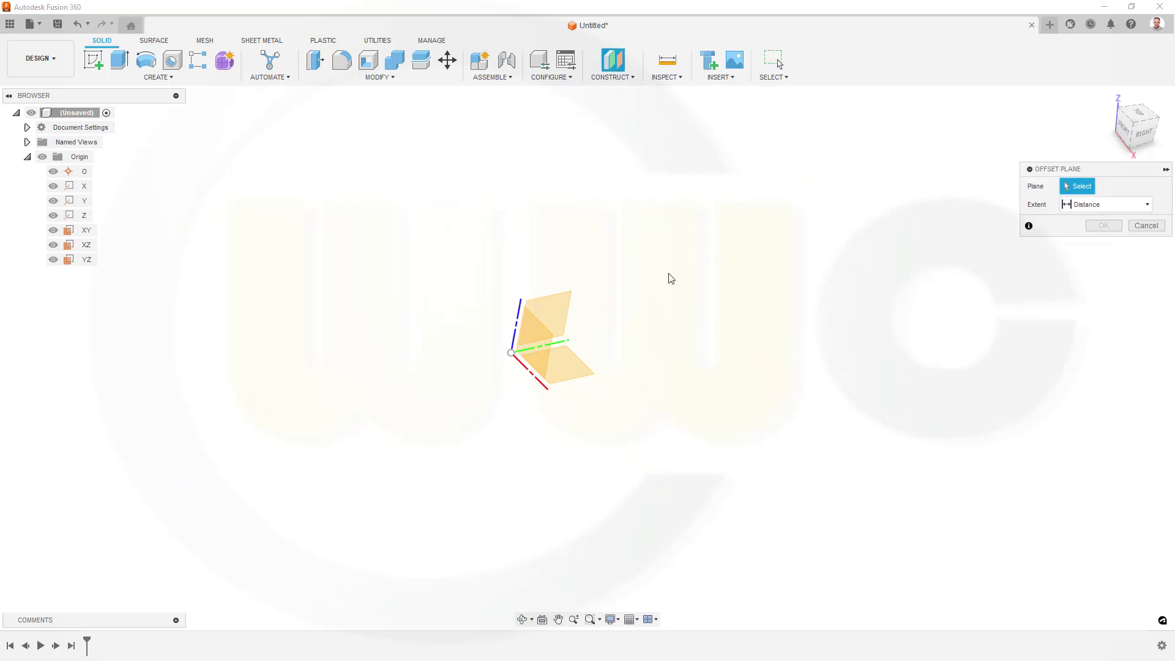
{"action": "left_click", "coordinate": [575, 370]}
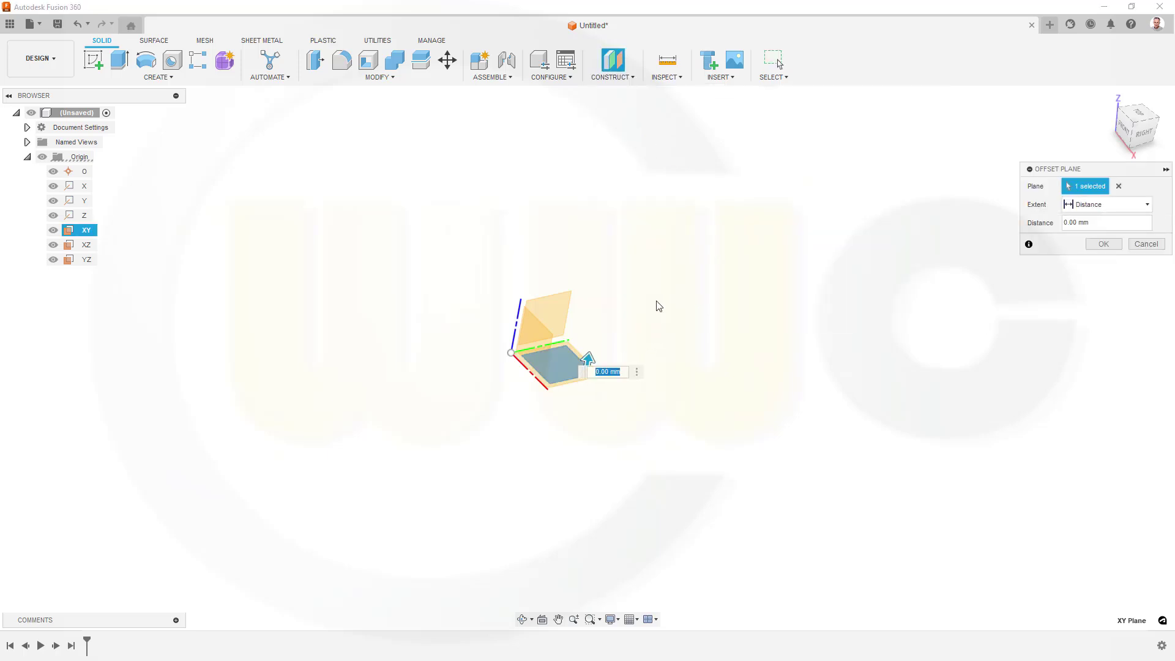
{"action": "type", "text": "193.94-"}
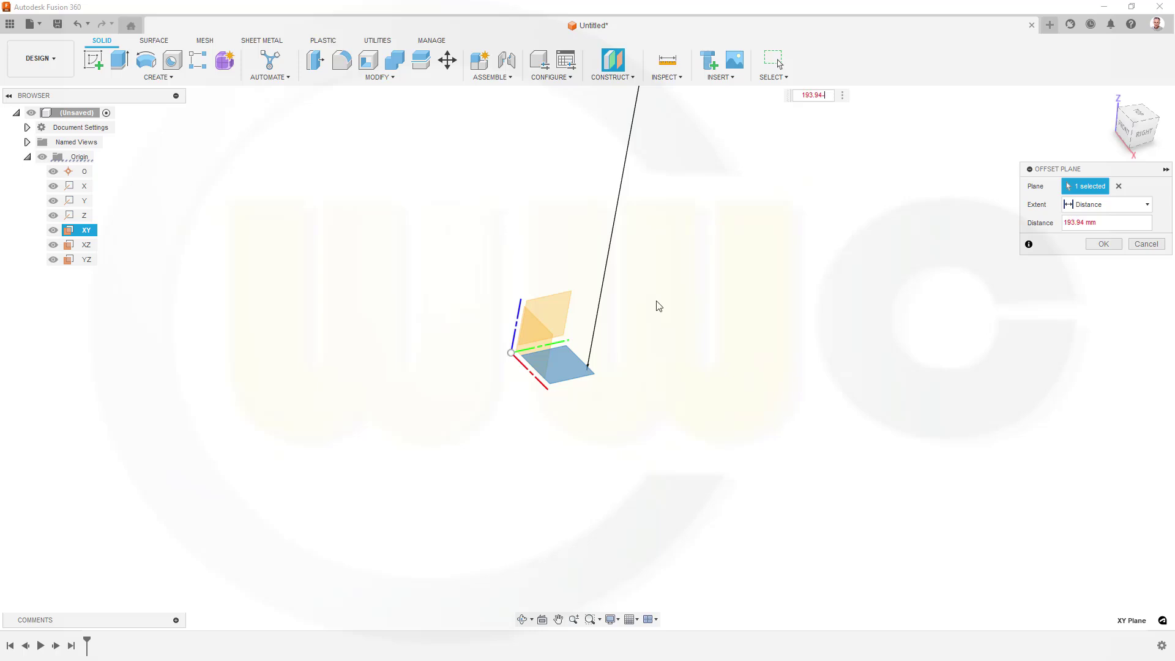
{"action": "key", "text": "Return"}
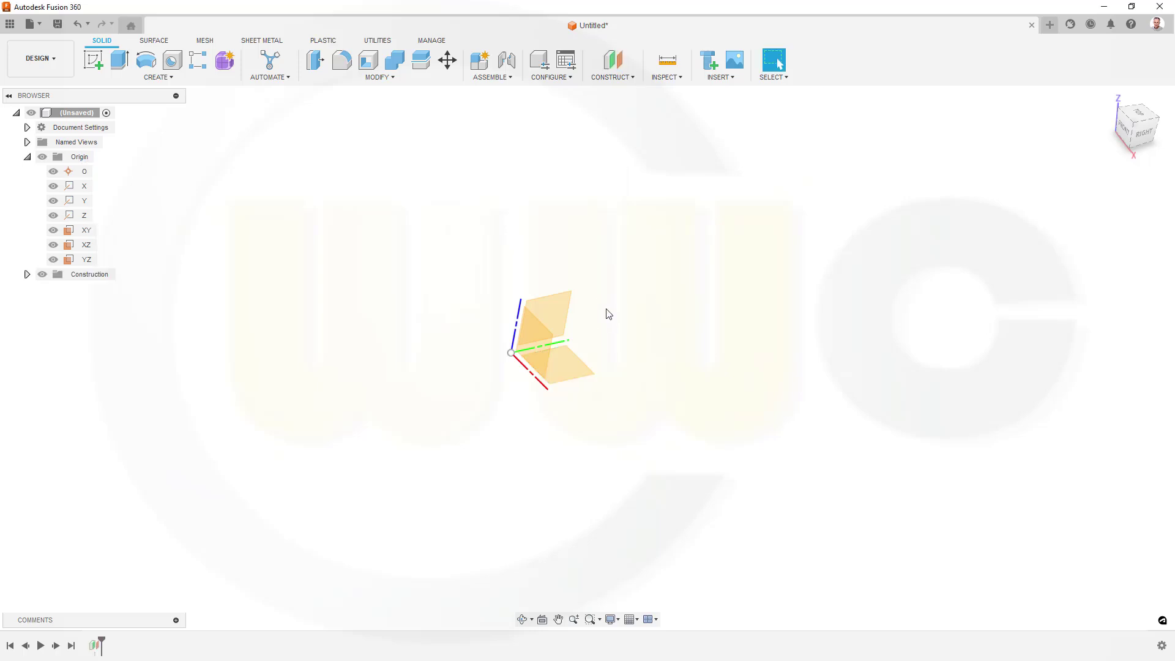
Step: Create a second construction plane offset 193.94 mm from the XY plane
{"action": "right_click", "coordinate": [674, 220]}
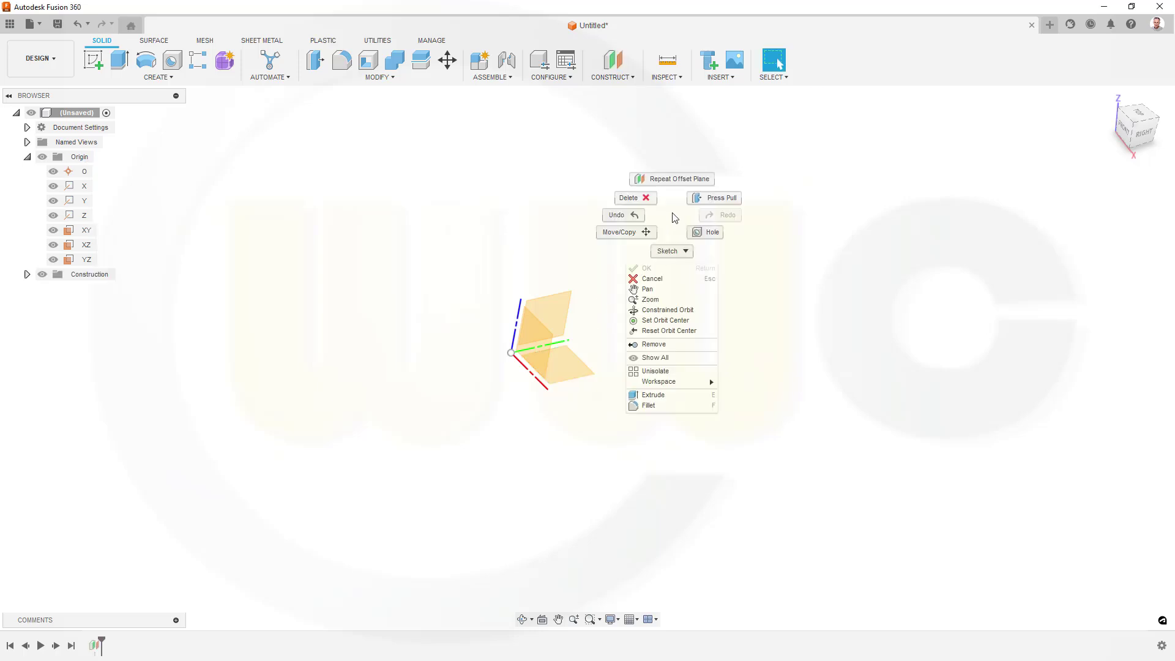
{"action": "left_click", "coordinate": [674, 179]}
{"action": "left_click", "coordinate": [577, 363]}
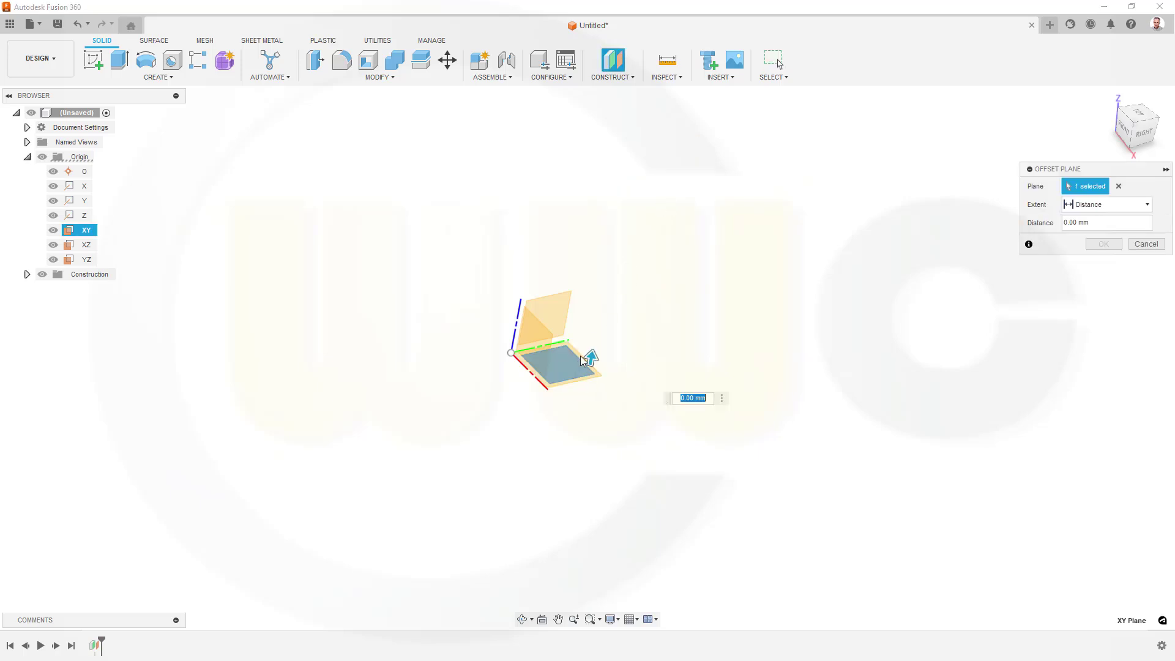
{"action": "type", "text": "193.94"}
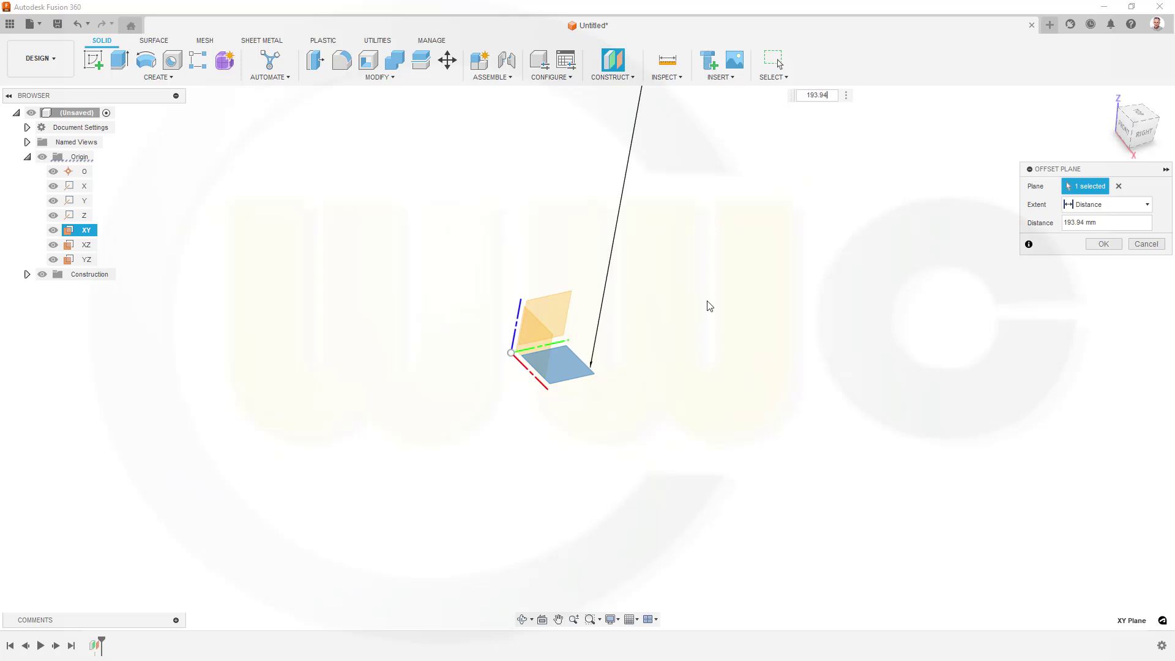
{"action": "key", "text": "Return"}
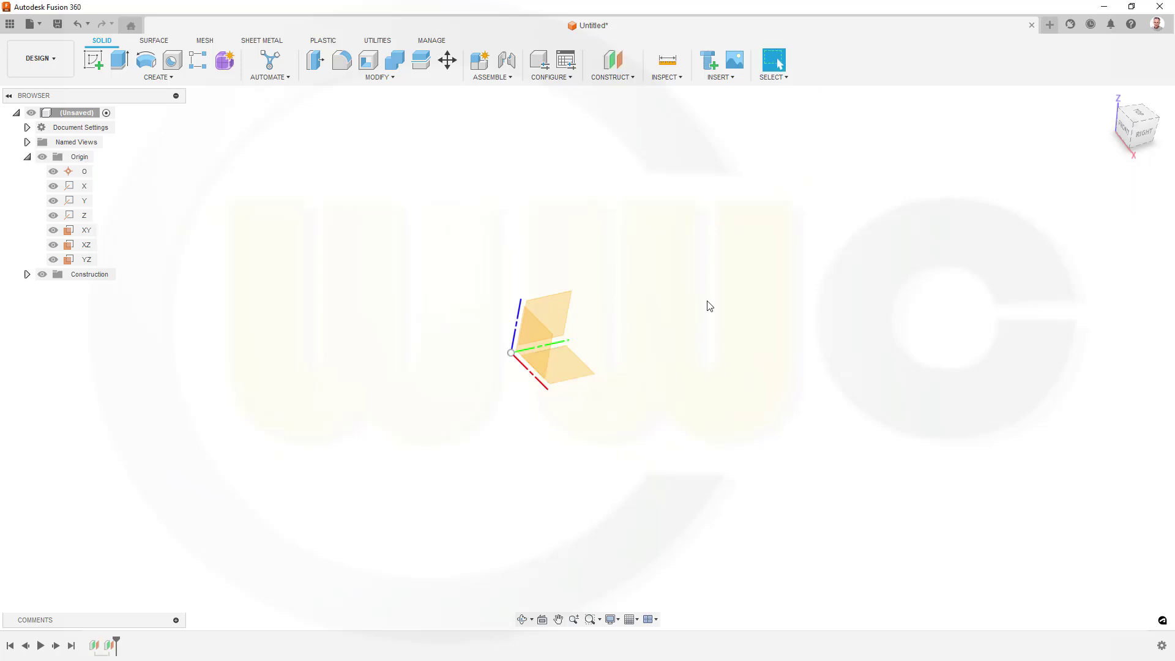
Step: Create a construction plane offset -12 mm from the XY plane, below the origin
{"action": "right_click", "coordinate": [709, 306]}
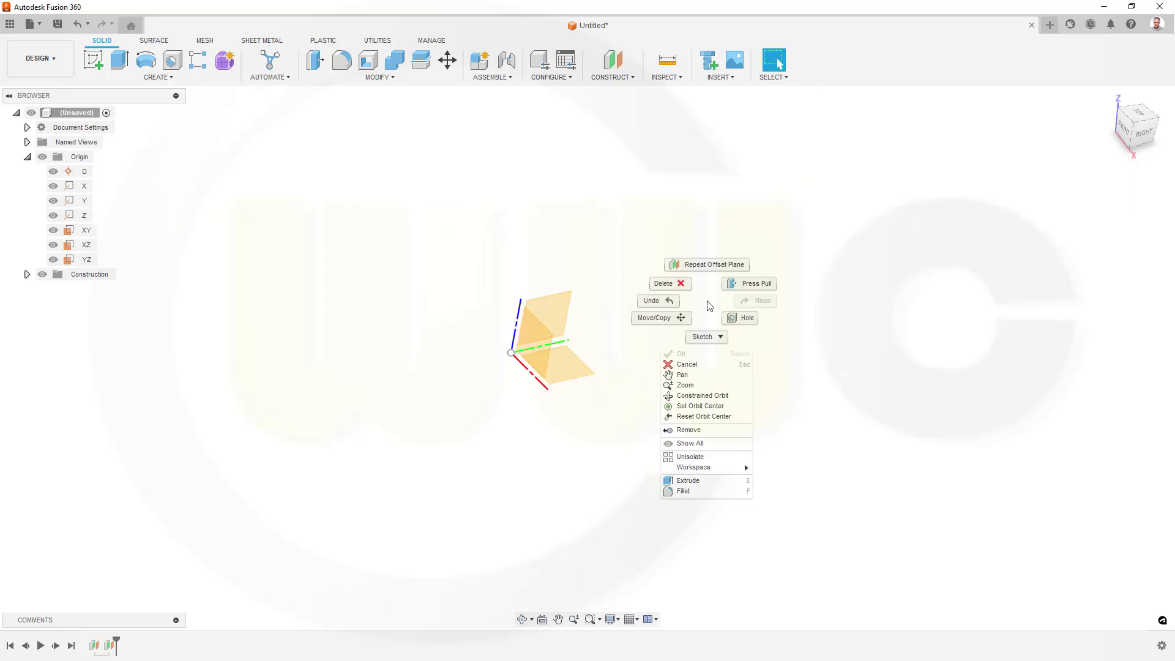
{"action": "left_click", "coordinate": [704, 265]}
{"action": "left_click", "coordinate": [586, 375]}
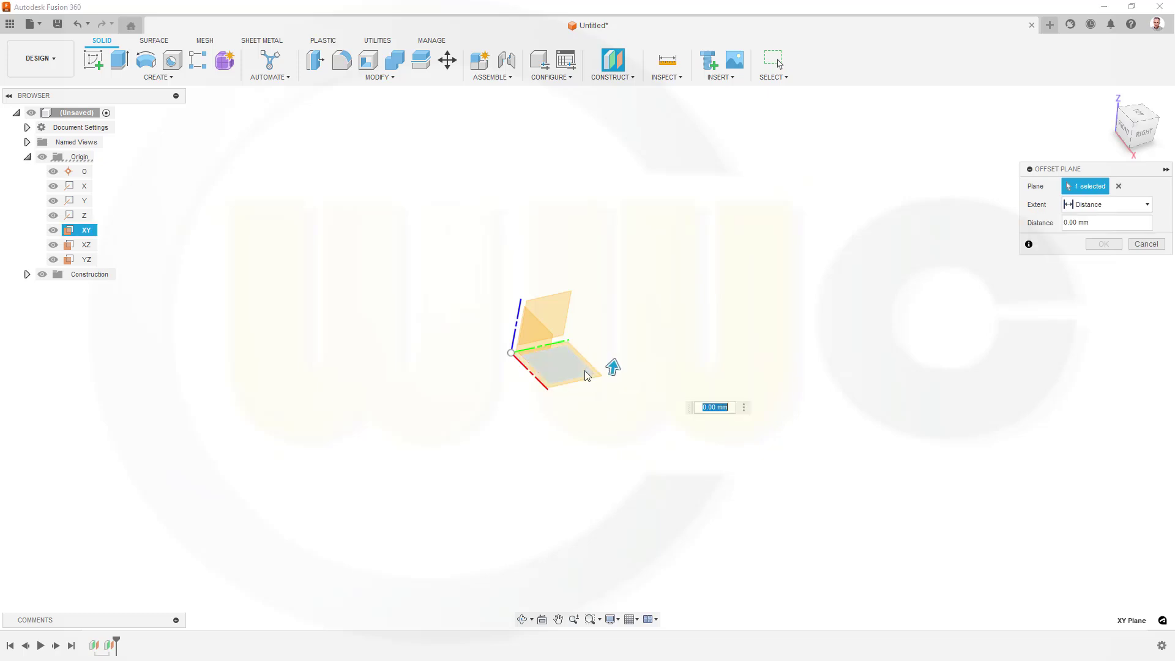
{"action": "double_click", "coordinate": [1089, 220]}
{"action": "type", "text": "-12"}
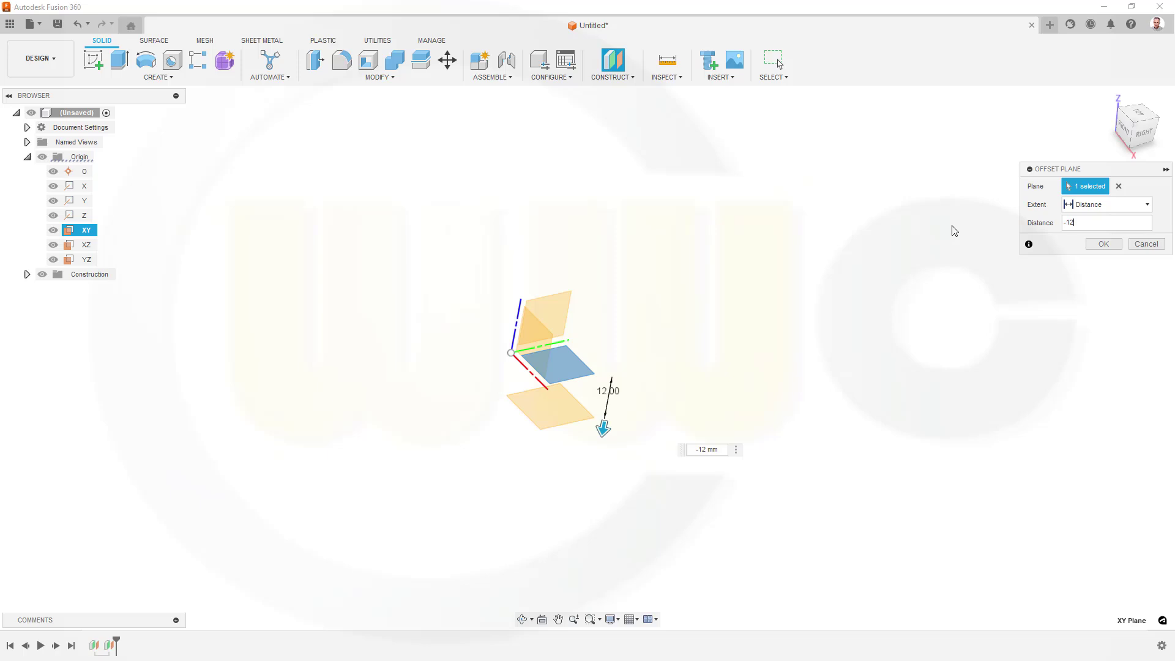
{"action": "key", "text": "Return"}
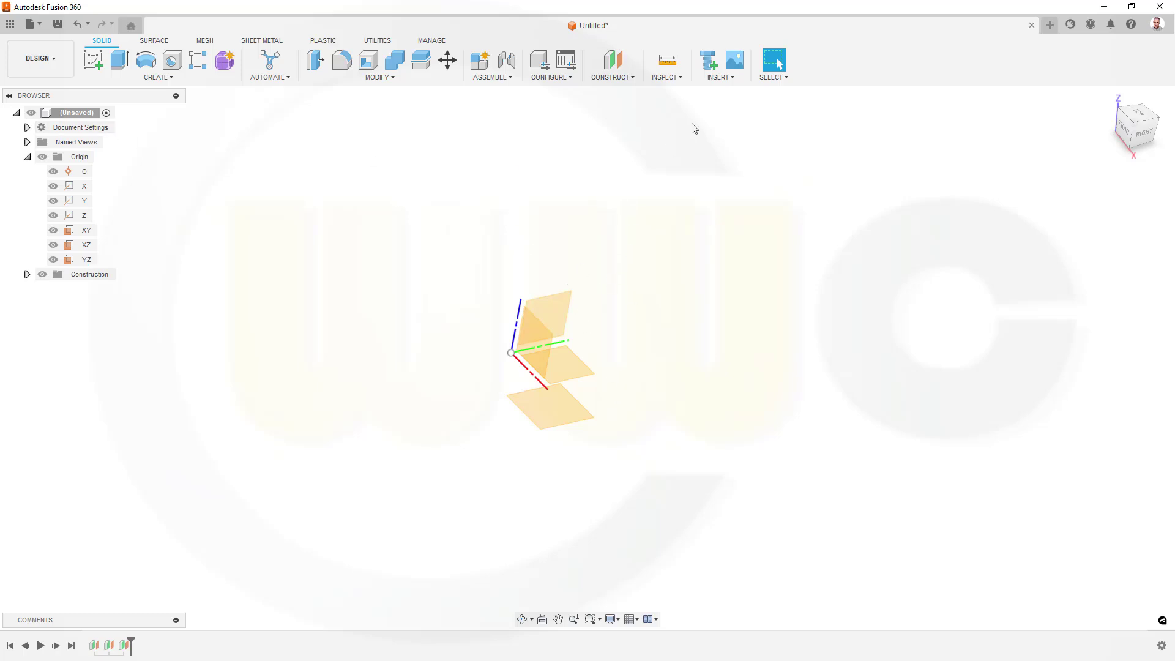
Step: Create a construction plane offset 42.5 mm from the YZ plane
{"action": "left_click", "coordinate": [624, 80]}
{"action": "left_click", "coordinate": [614, 124]}
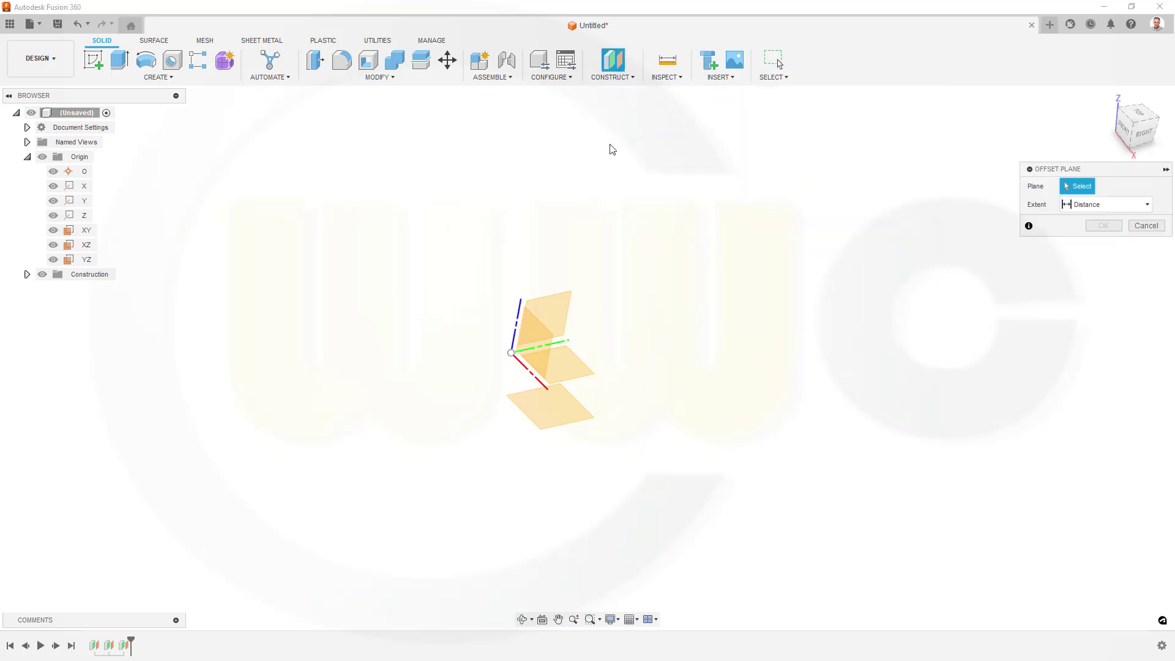
{"action": "left_click", "coordinate": [560, 309]}
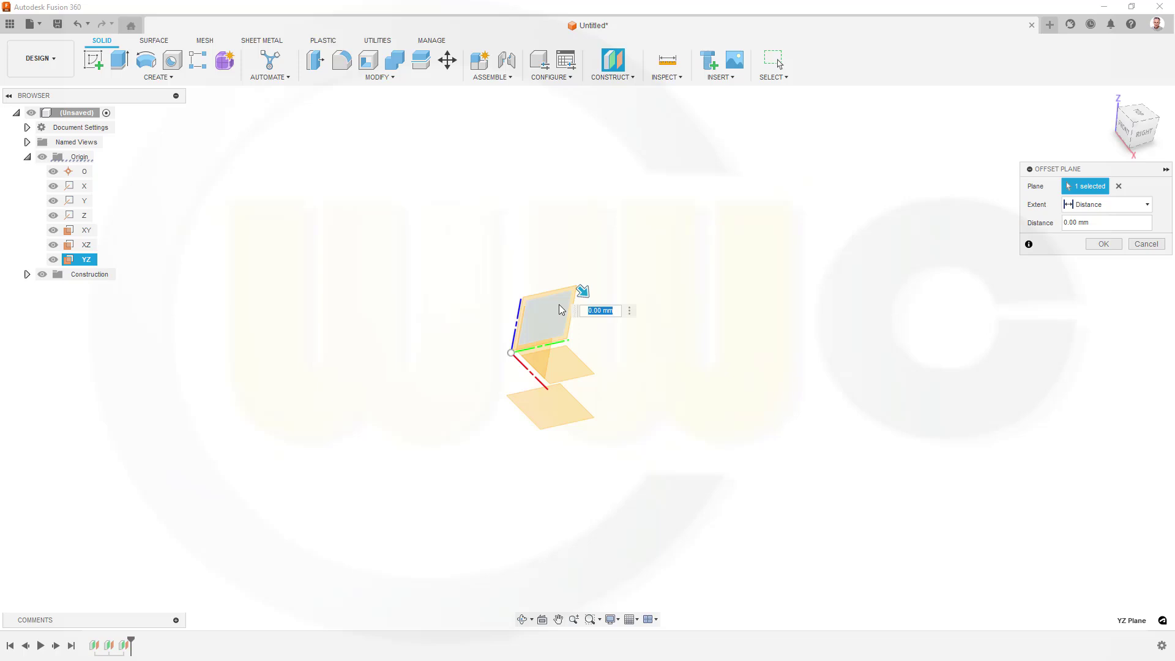
{"action": "type", "text": "42"}
{"action": "key", "text": "Return"}
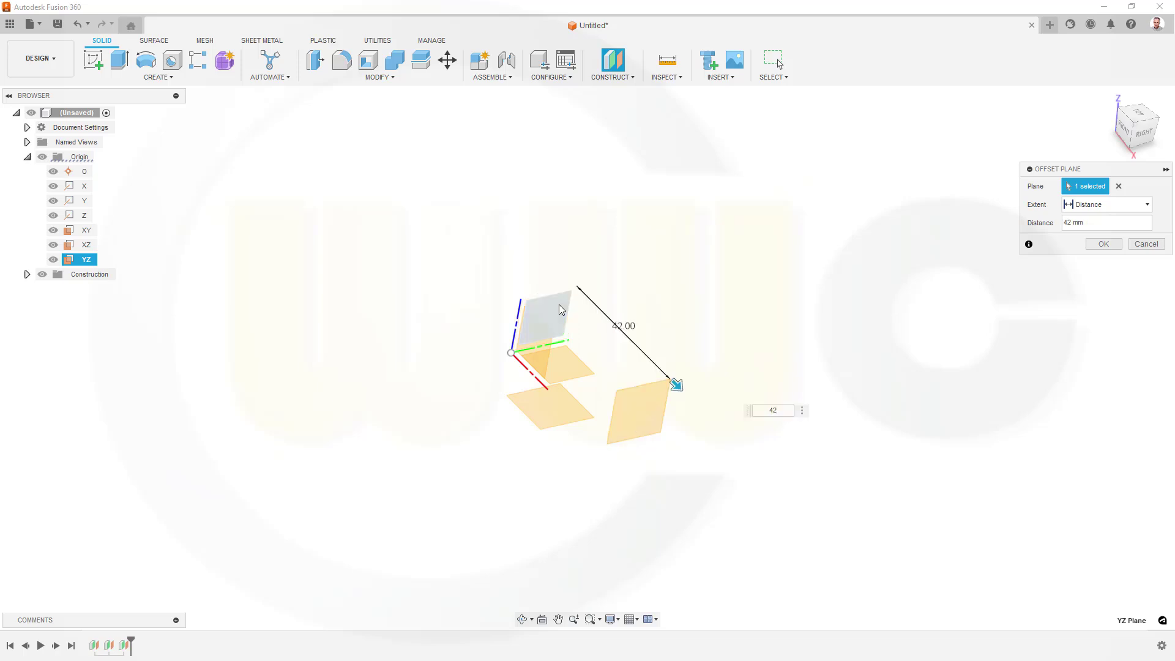
{"action": "type", "text": ".5"}
{"action": "key", "text": "Return"}
{"action": "key", "text": "Return"}
Step: Create another construction plane offset 142.5 mm from the YZ plane
{"action": "right_click", "coordinate": [614, 267]}
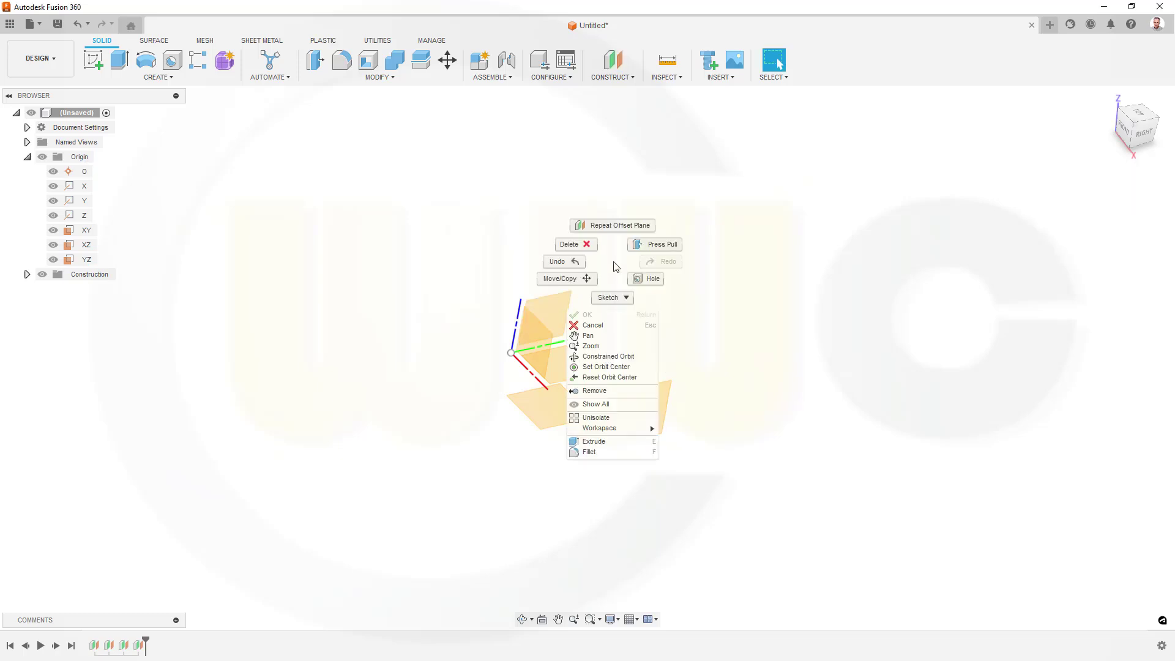
{"action": "left_click", "coordinate": [624, 228]}
{"action": "left_click", "coordinate": [563, 316]}
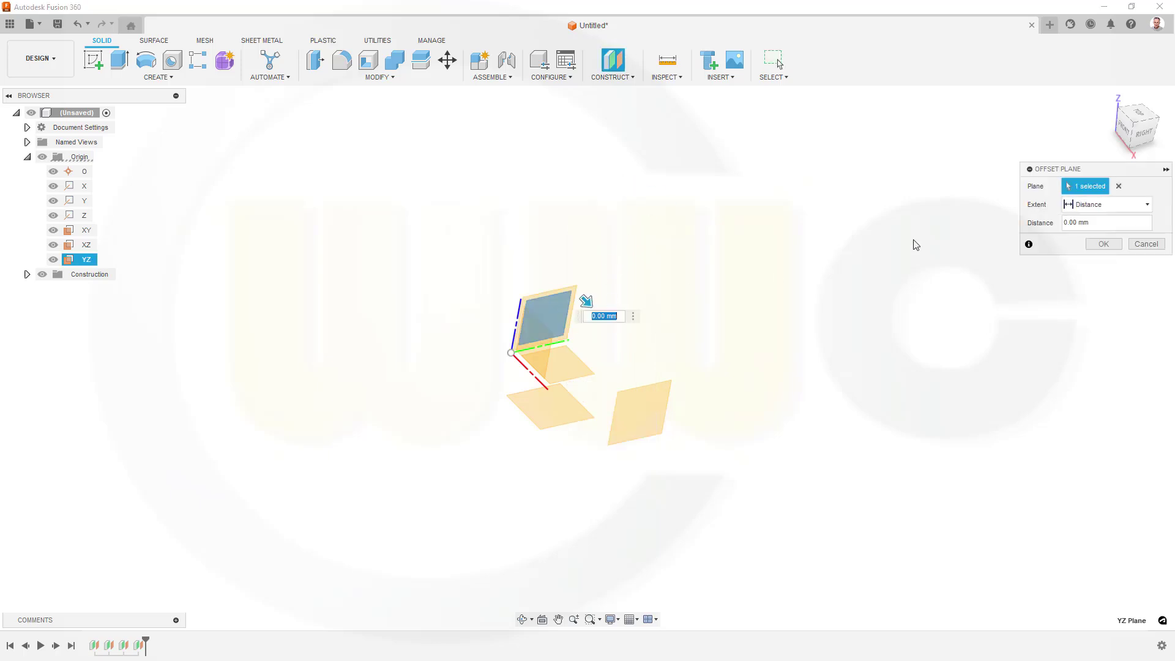
{"action": "type", "text": "142,5"}
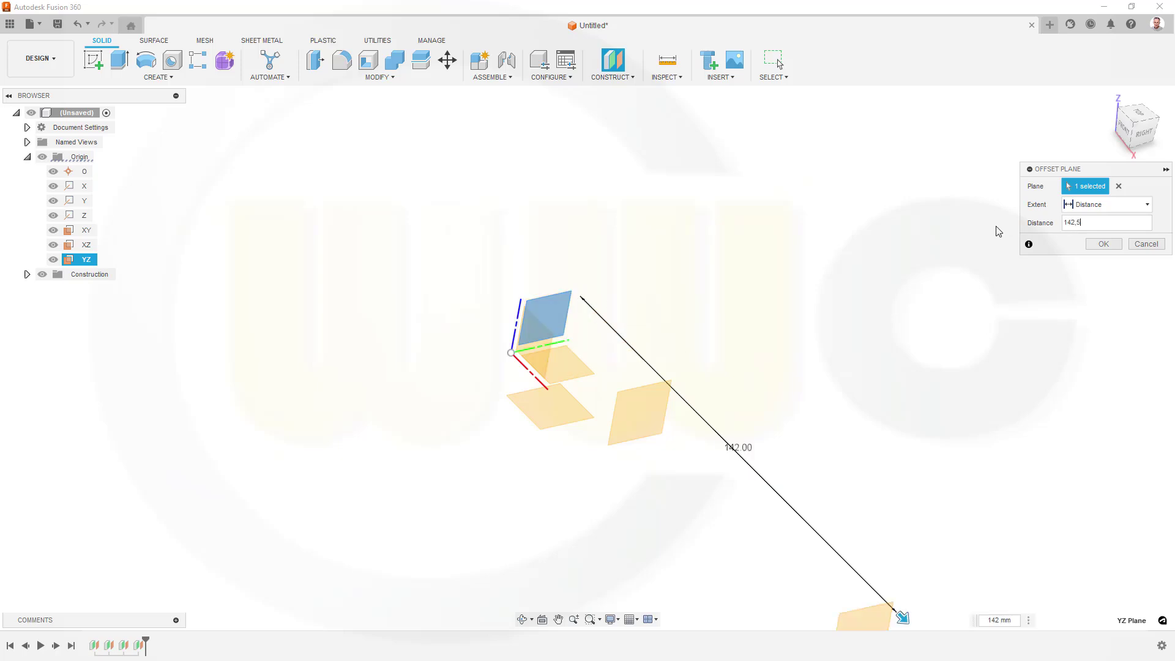
{"action": "key", "text": "Return"}
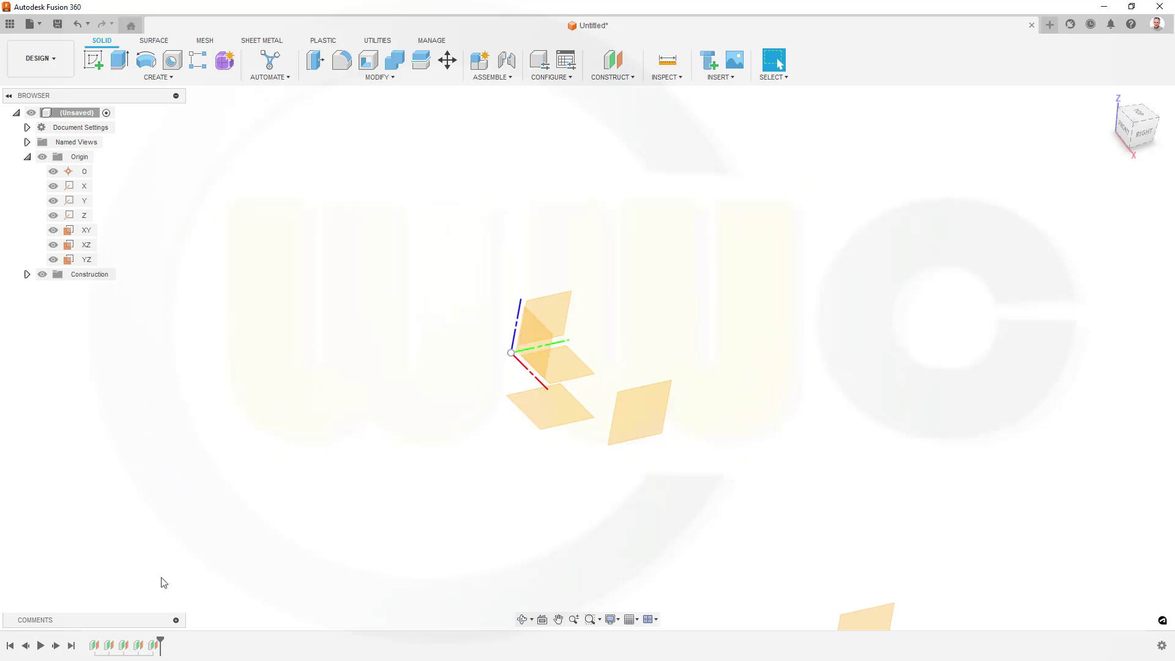
Step: Edit the most recent offset plane and set its distance from the YZ plane to -42.5 mm
{"action": "left_click", "coordinate": [153, 646]}
{"action": "right_click", "coordinate": [155, 647]}
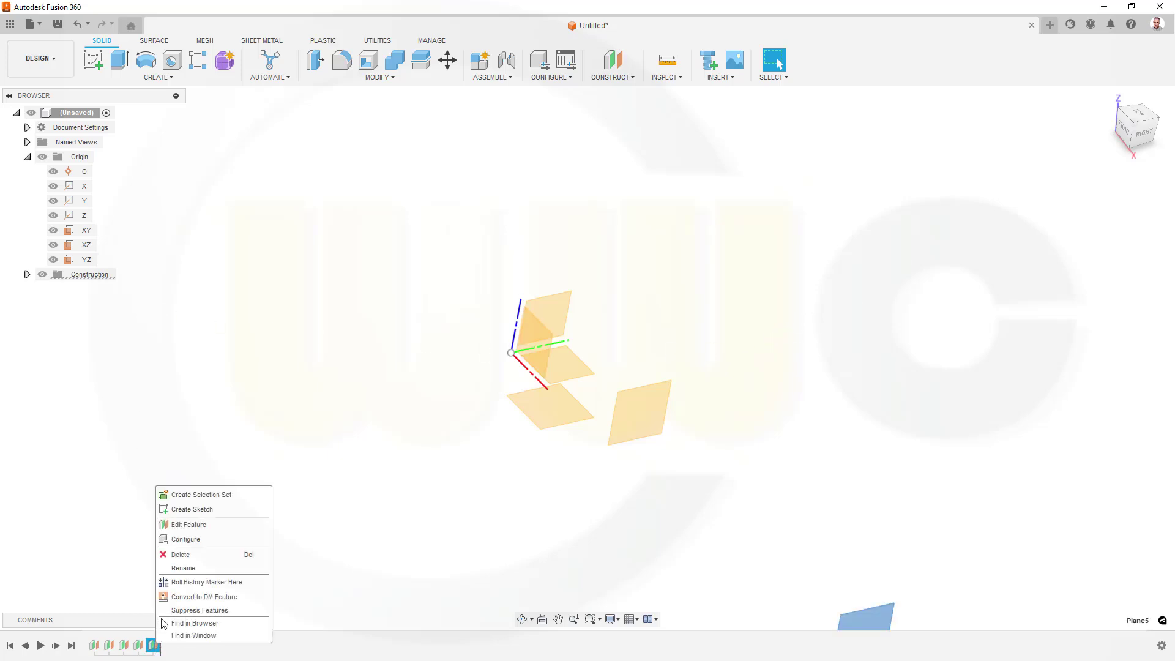
{"action": "left_click", "coordinate": [196, 525]}
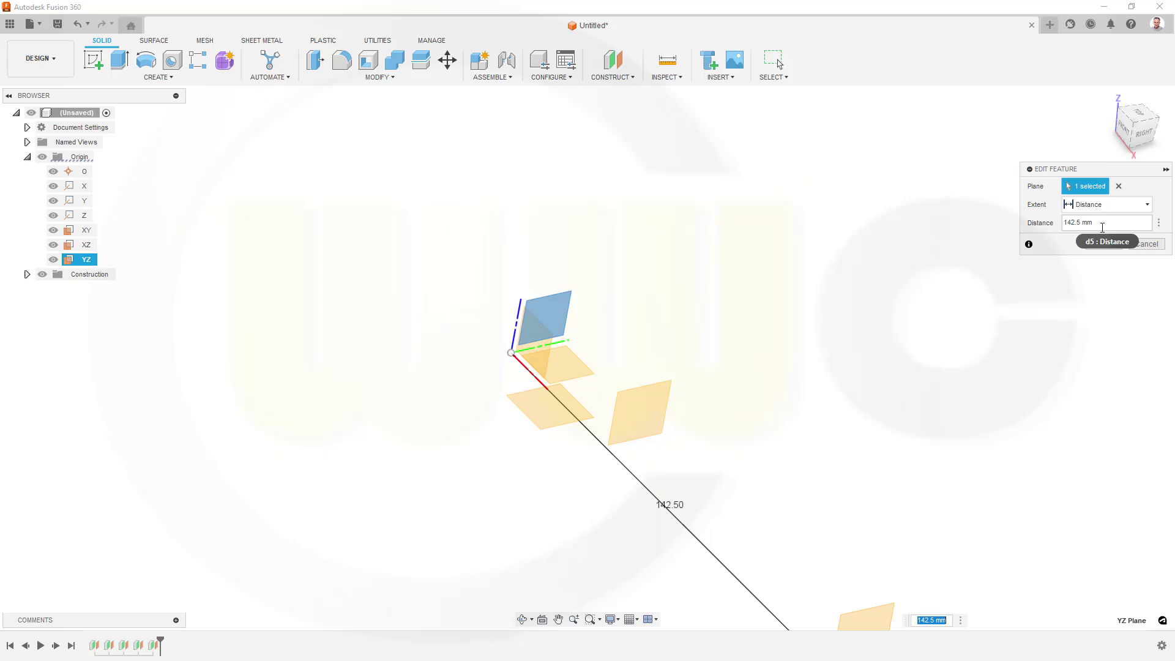
{"action": "left_click", "coordinate": [1102, 224]}
{"action": "type", "text": "-"}
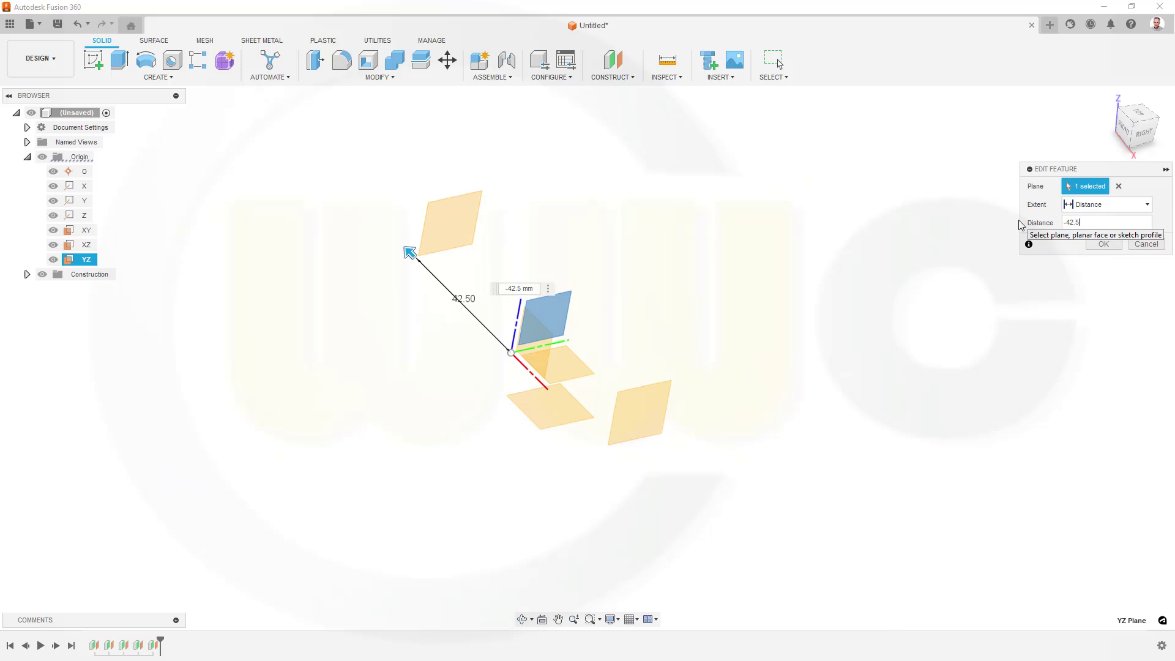
{"action": "key", "text": "Return"}
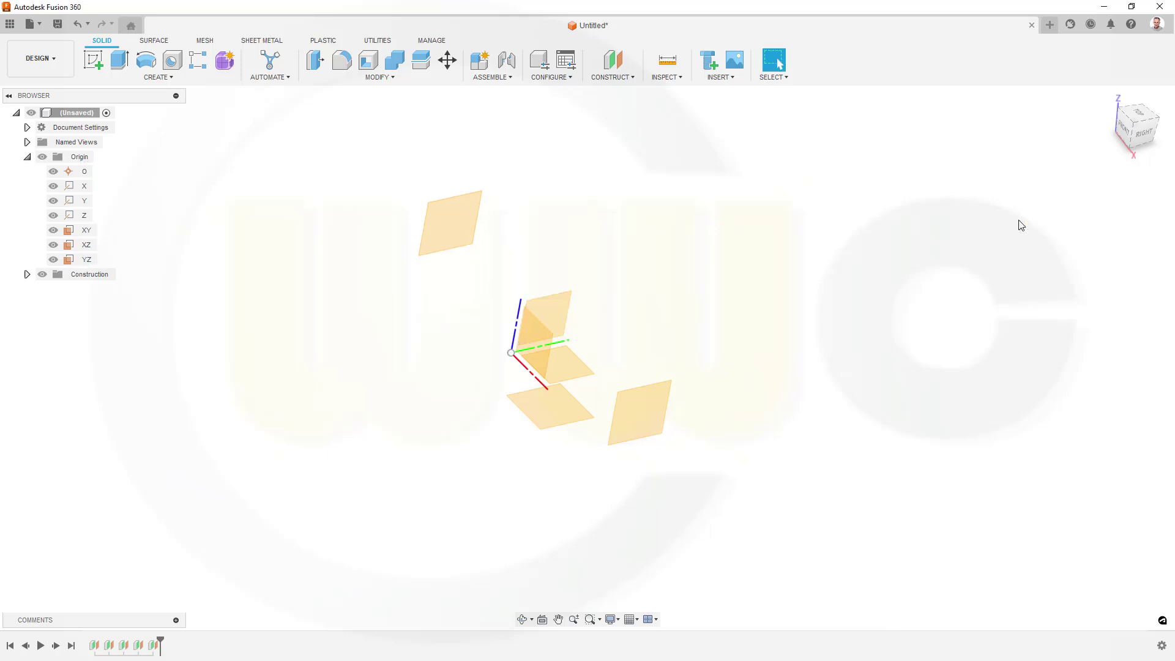
Step: Create a construction plane offset 135 mm from the XZ plane
{"action": "right_click", "coordinate": [625, 192]}
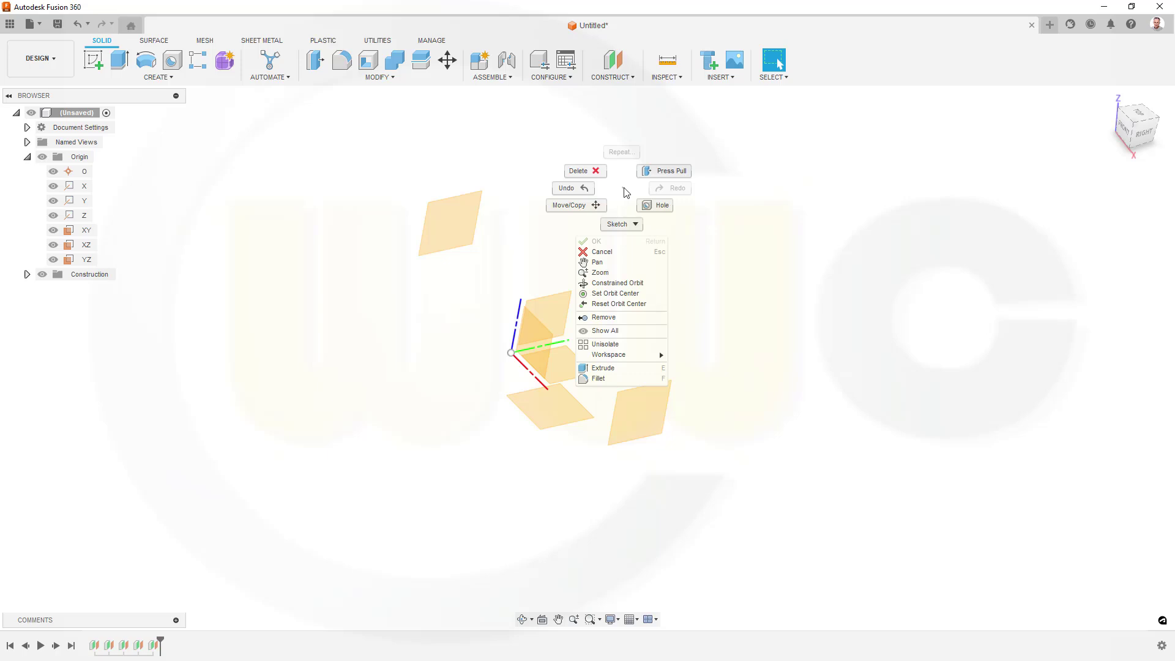
{"action": "left_click", "coordinate": [712, 216]}
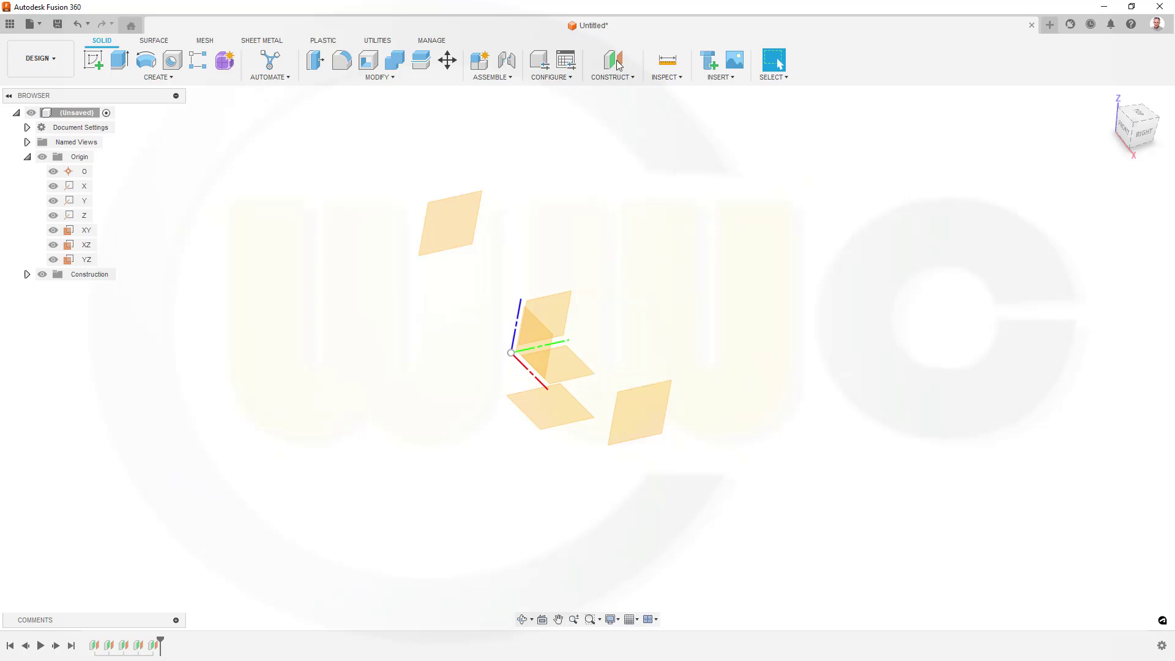
{"action": "left_click", "coordinate": [610, 79]}
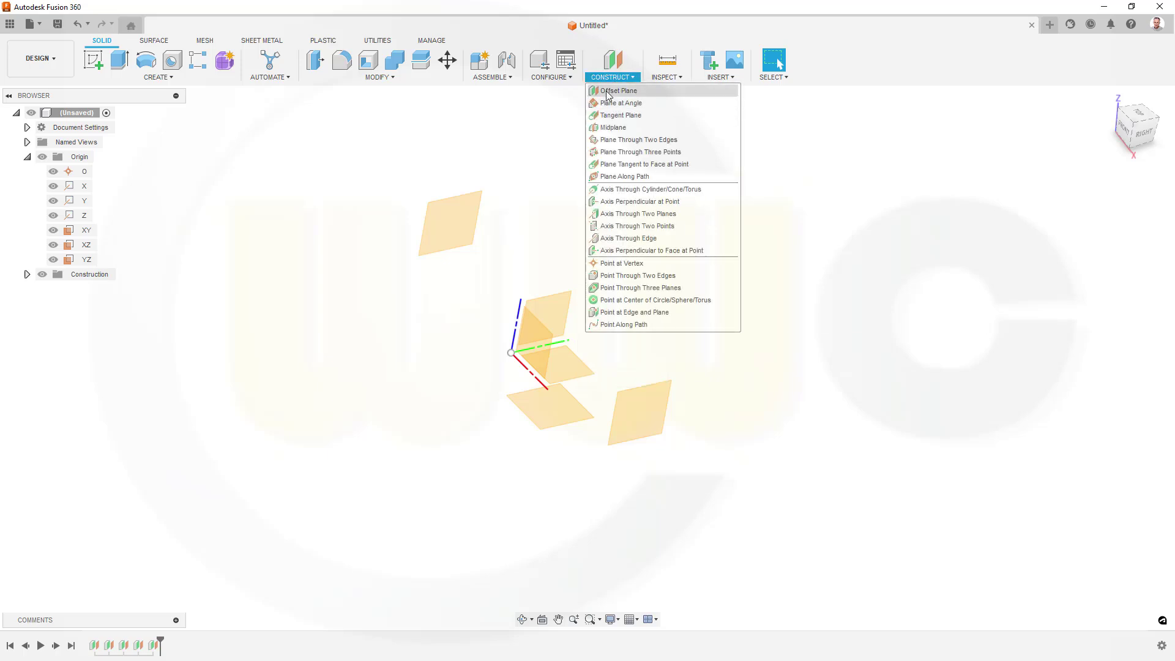
{"action": "left_click", "coordinate": [608, 92]}
{"action": "left_click", "coordinate": [538, 354]}
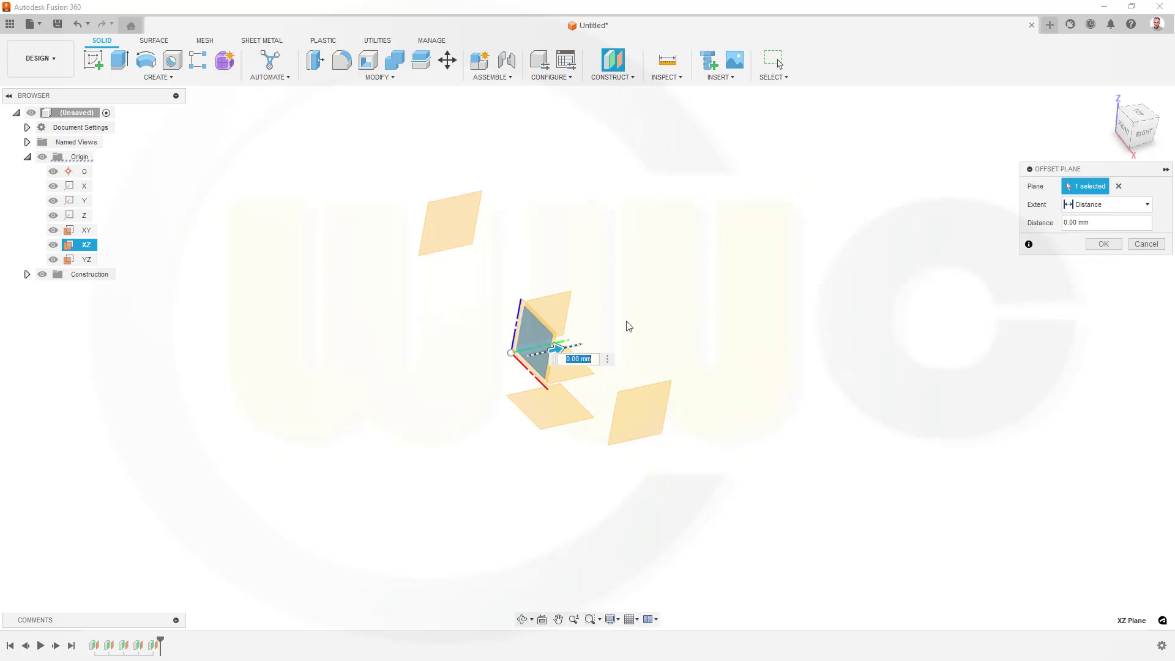
{"action": "type", "text": "135"}
{"action": "key", "text": "Return"}
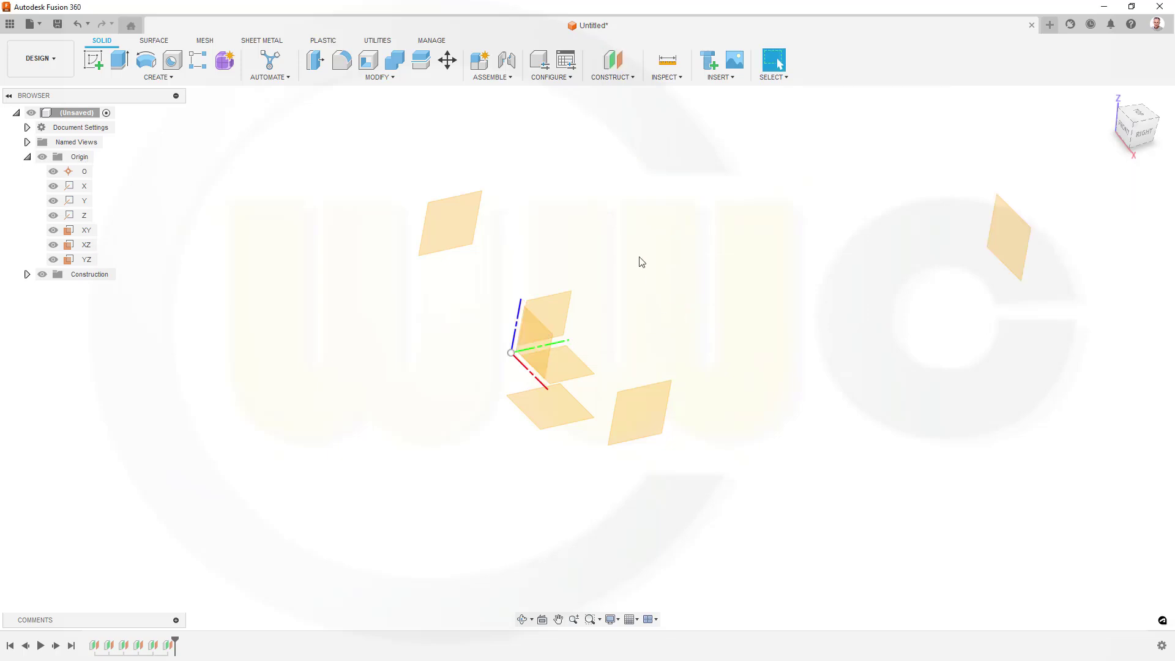
Step: Create a construction plane offset -135 mm from the XZ plane, on the opposite side of the origin
{"action": "right_click", "coordinate": [656, 251]}
{"action": "left_click", "coordinate": [654, 208]}
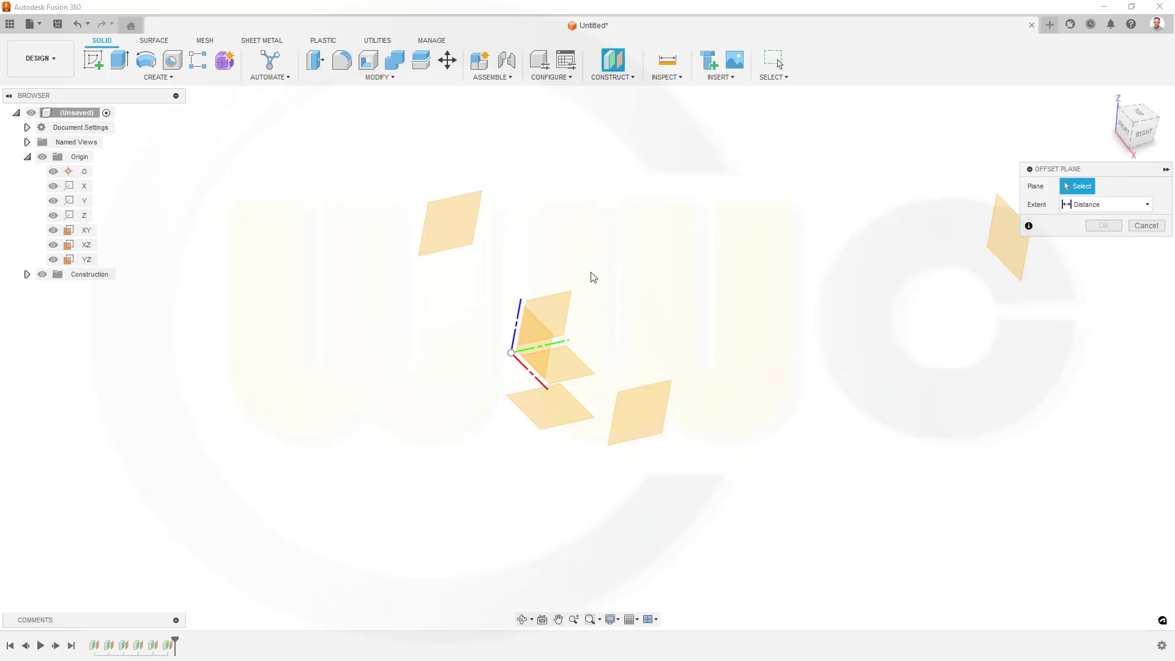
{"action": "left_click", "coordinate": [547, 347]}
{"action": "type", "text": "-"}
{"action": "type", "text": "100"}
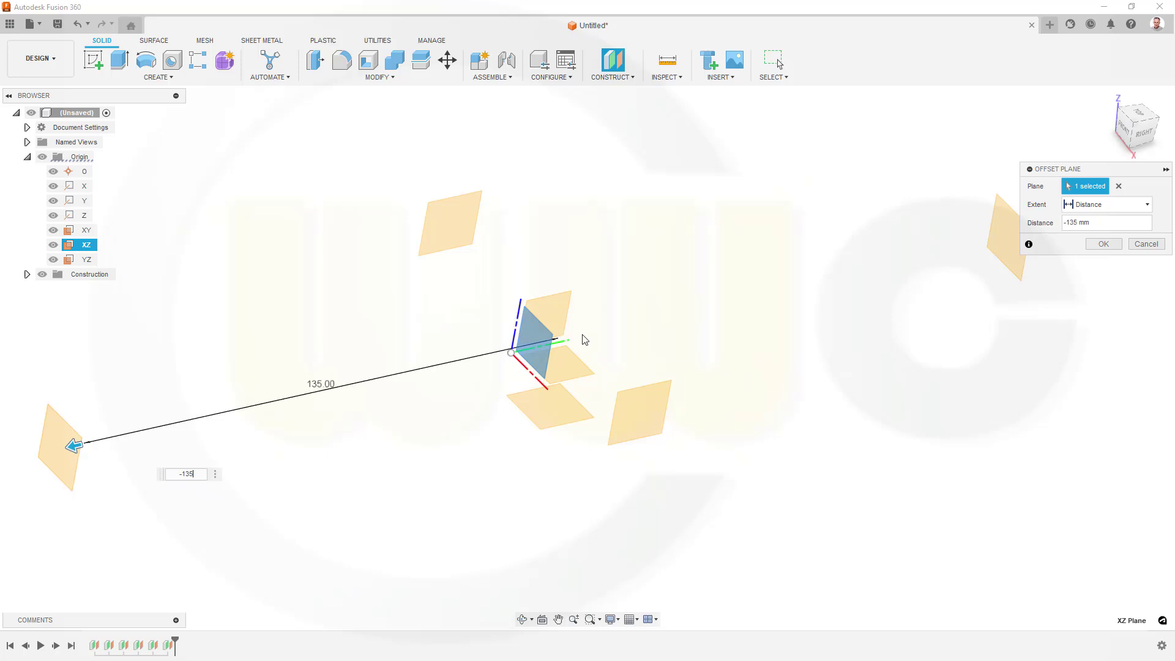
{"action": "key", "text": "Return"}
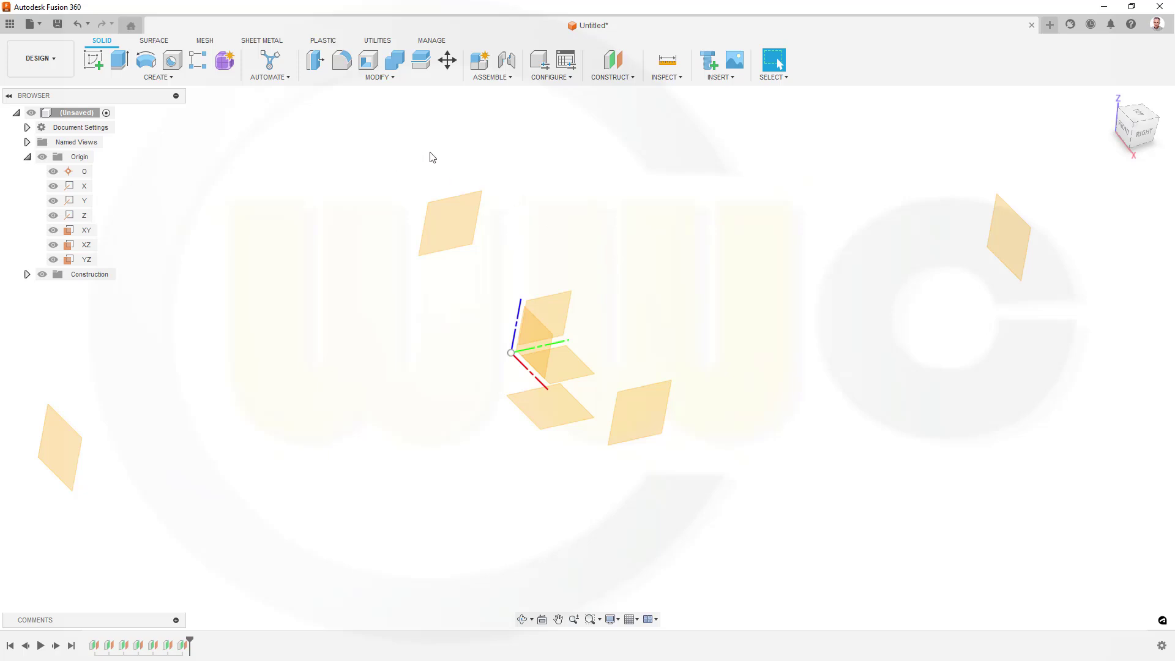
Step: Create a construction plane offset 62.5 mm from the YZ origin plane
{"action": "left_click", "coordinate": [614, 67]}
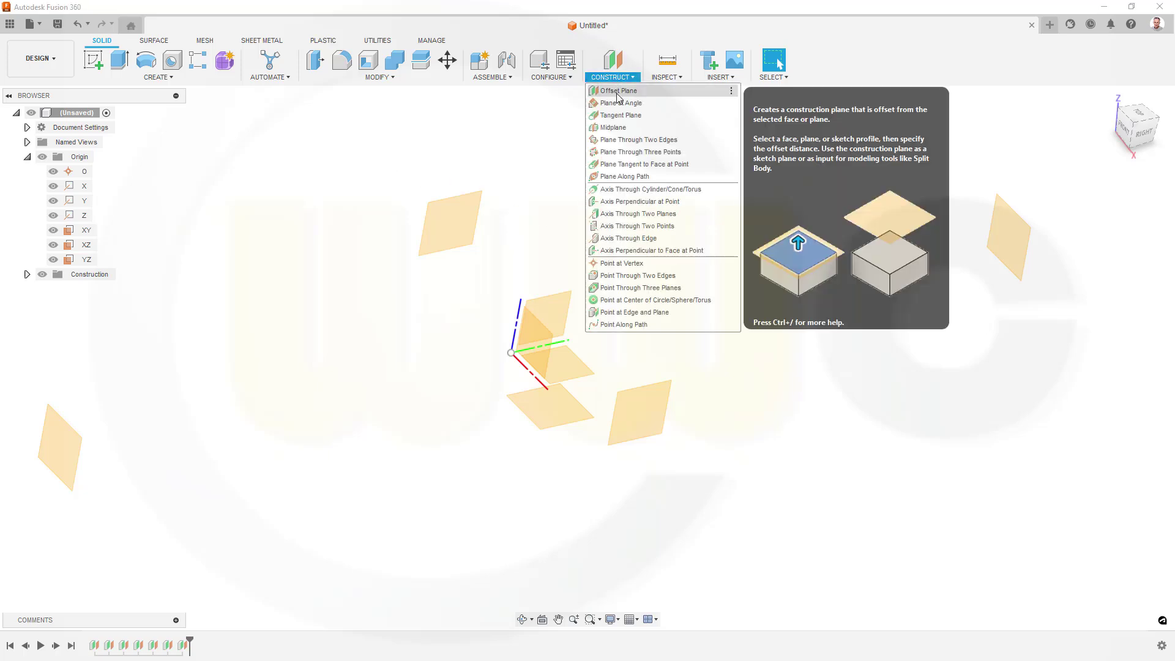
{"action": "left_click", "coordinate": [621, 91]}
{"action": "left_click", "coordinate": [555, 318]}
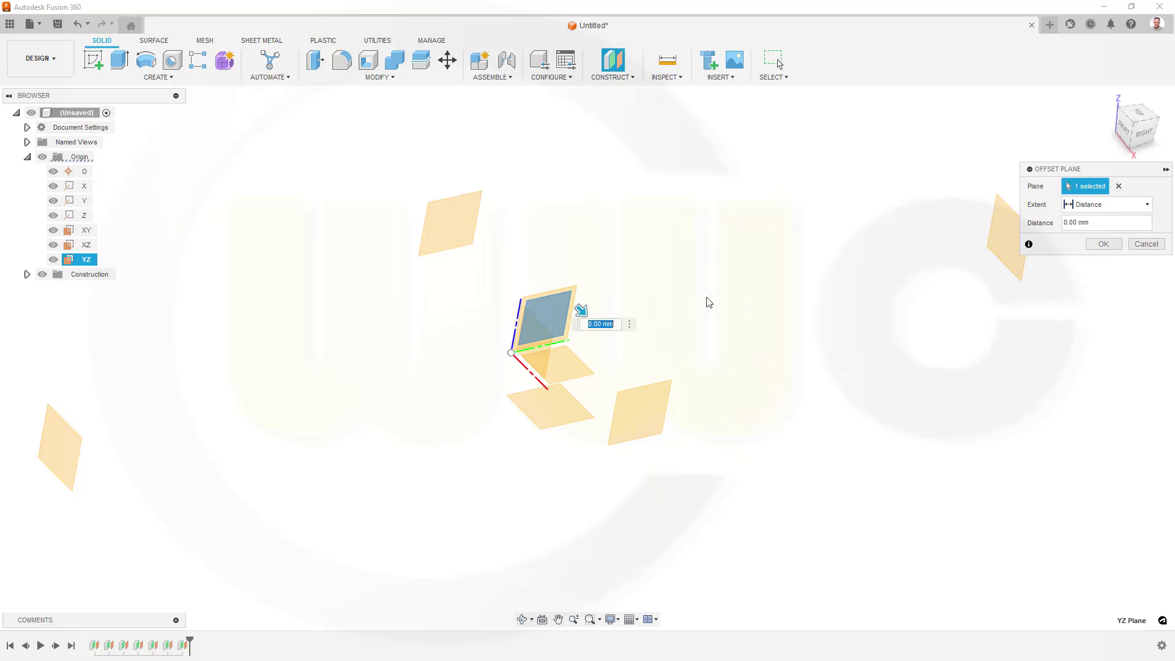
{"action": "type", "text": "62.5"}
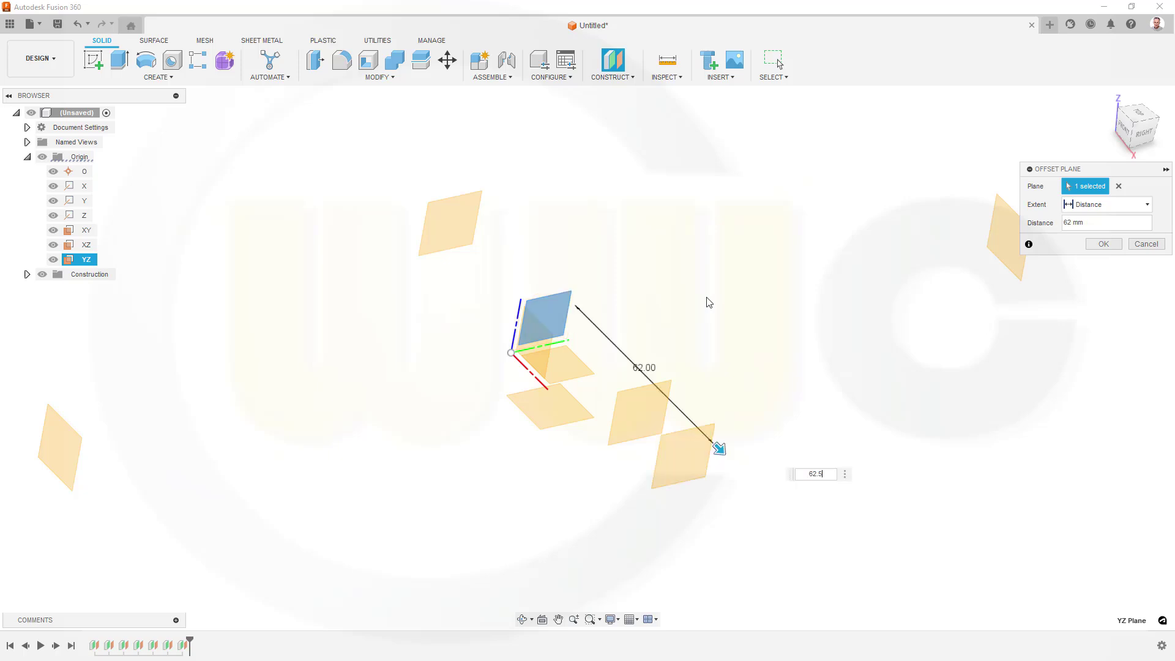
{"action": "key", "text": "Return"}
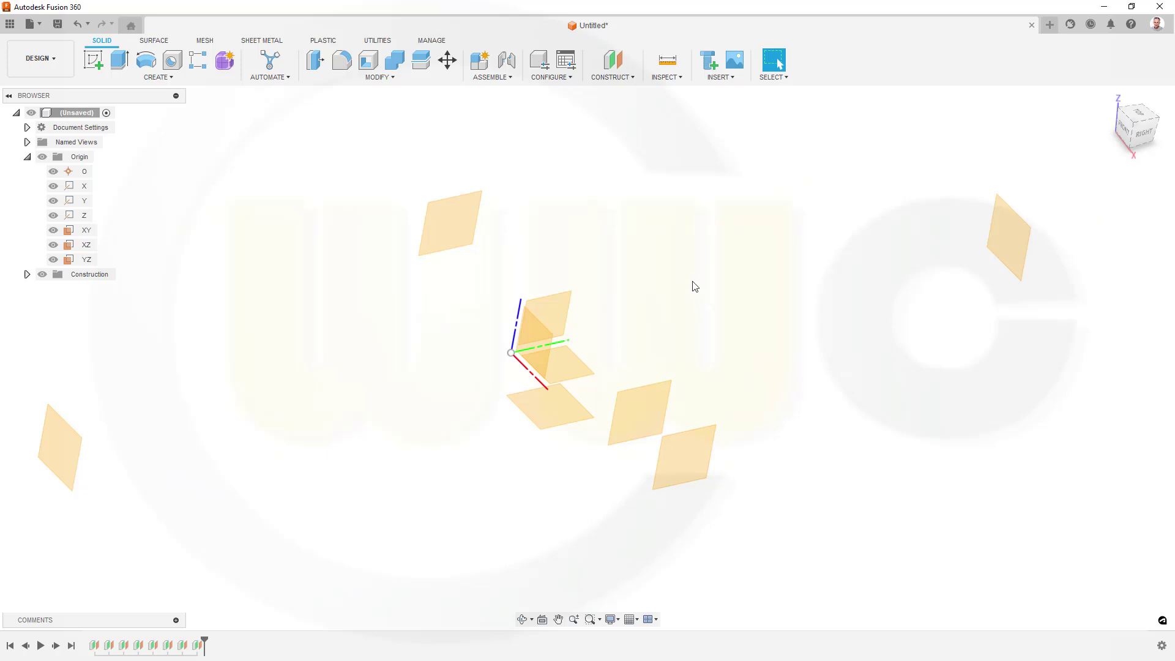
Step: Create a construction plane offset -62.5 mm from the YZ origin plane, on the opposite side of the origin
{"action": "right_click", "coordinate": [695, 286]}
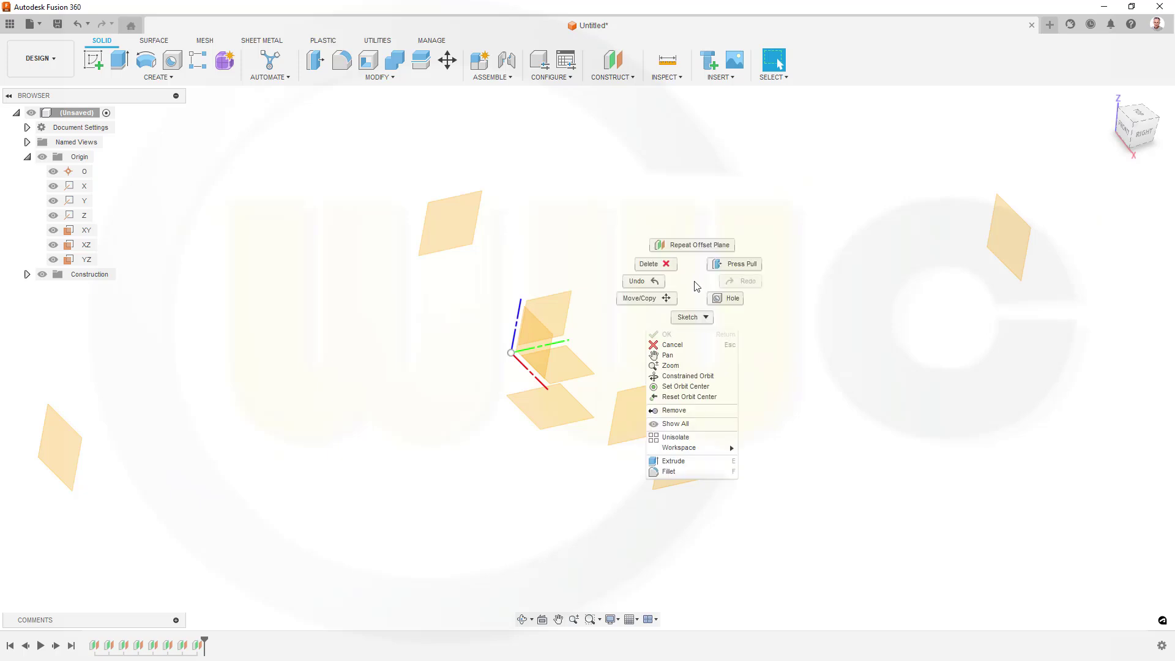
{"action": "left_click", "coordinate": [696, 248]}
{"action": "left_click", "coordinate": [567, 302]}
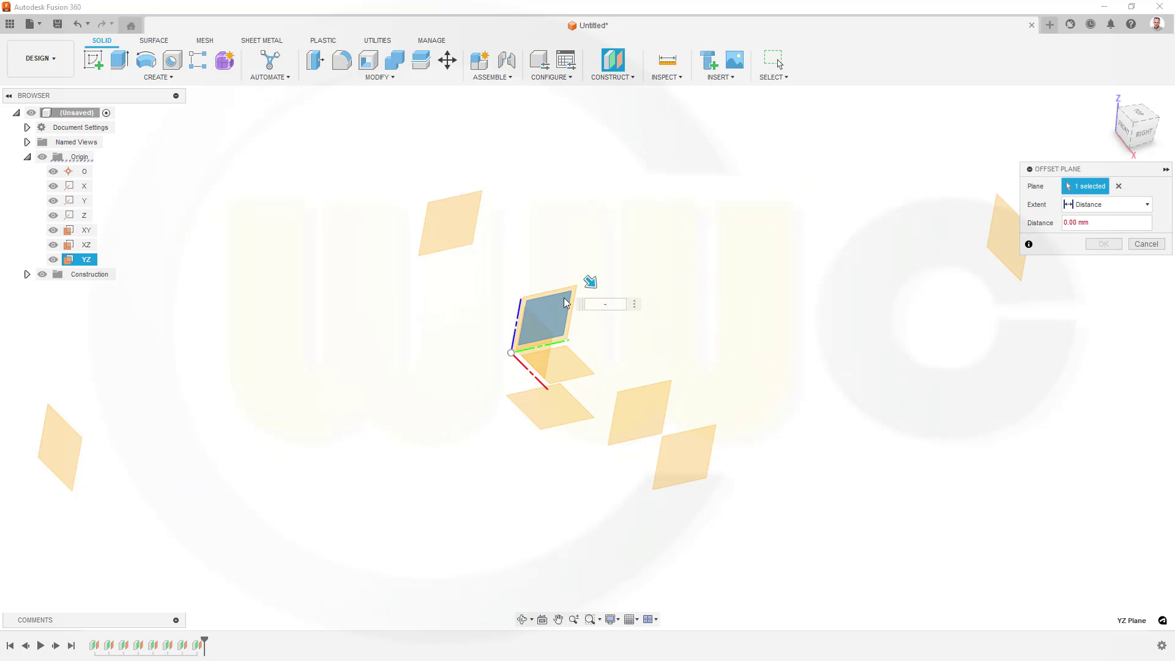
{"action": "type", "text": "-62.5"}
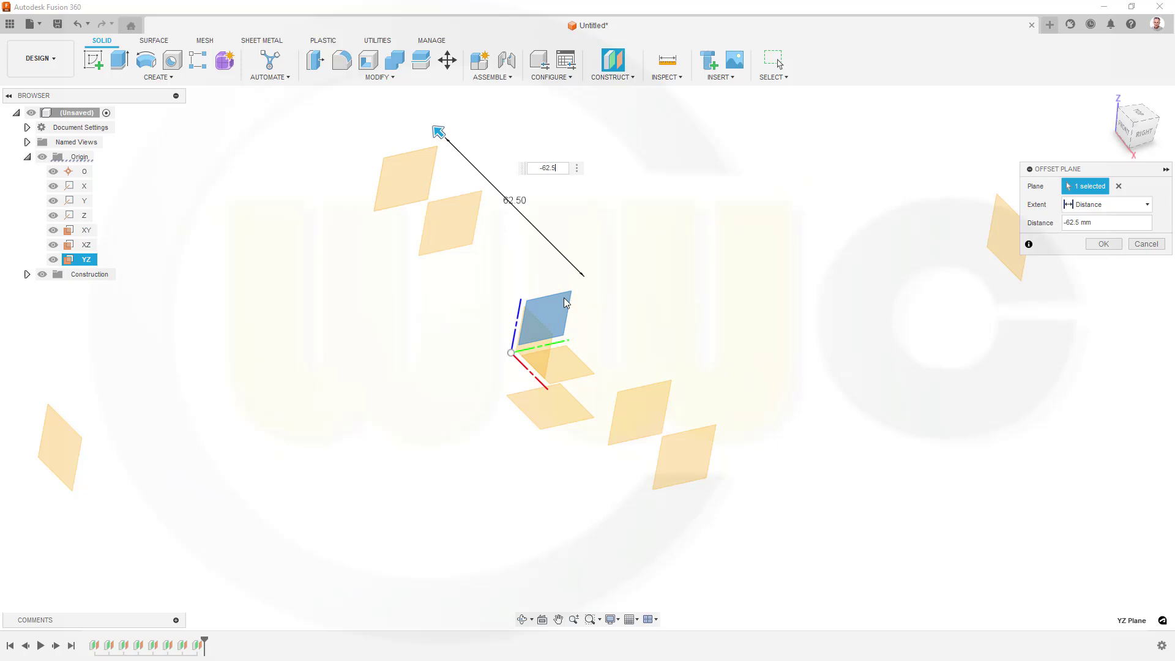
{"action": "key", "text": "Return"}
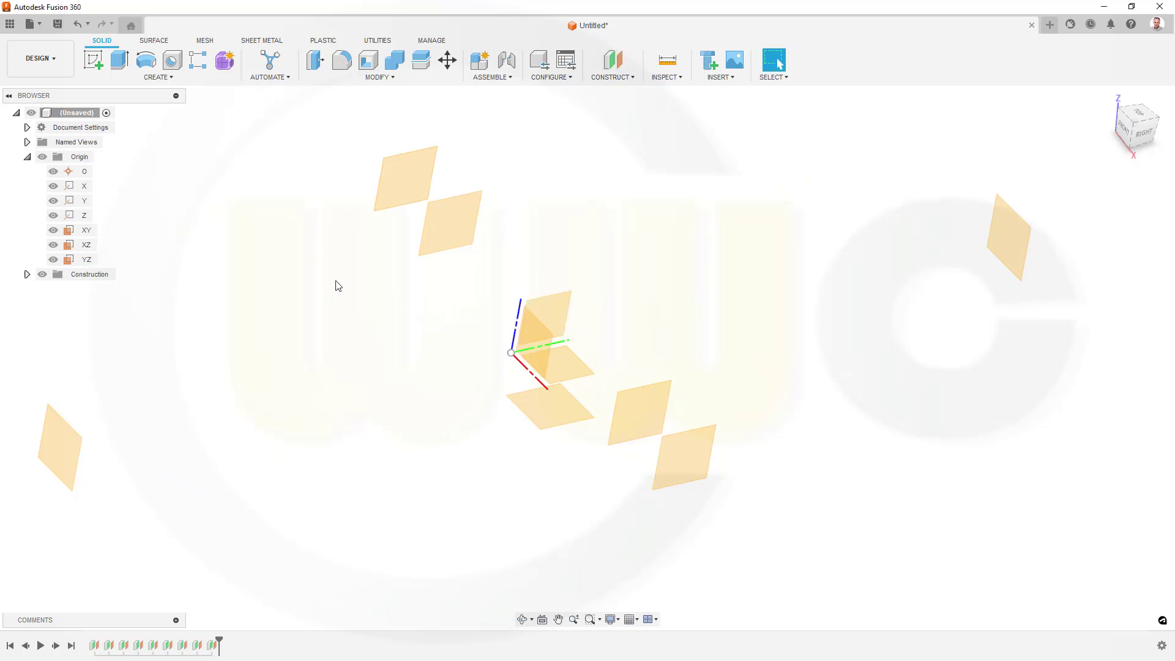
Step: Expand the list of construction planes and rename Plane1 as 193.94-6
{"action": "scroll", "coordinate": [340, 279], "scroll_direction": "down", "scroll_amount": 3}
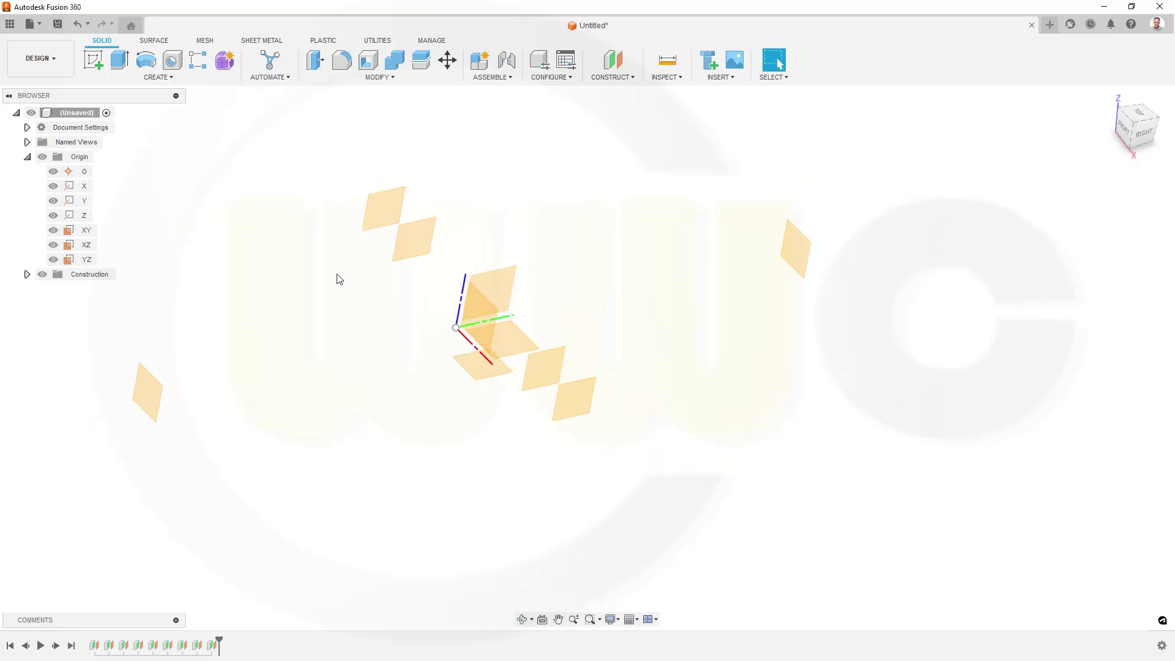
{"action": "middle_click_drag", "start_coordinate": [481, 212], "coordinate": [580, 312]}
{"action": "scroll", "coordinate": [581, 310], "scroll_direction": "down", "scroll_amount": 2}
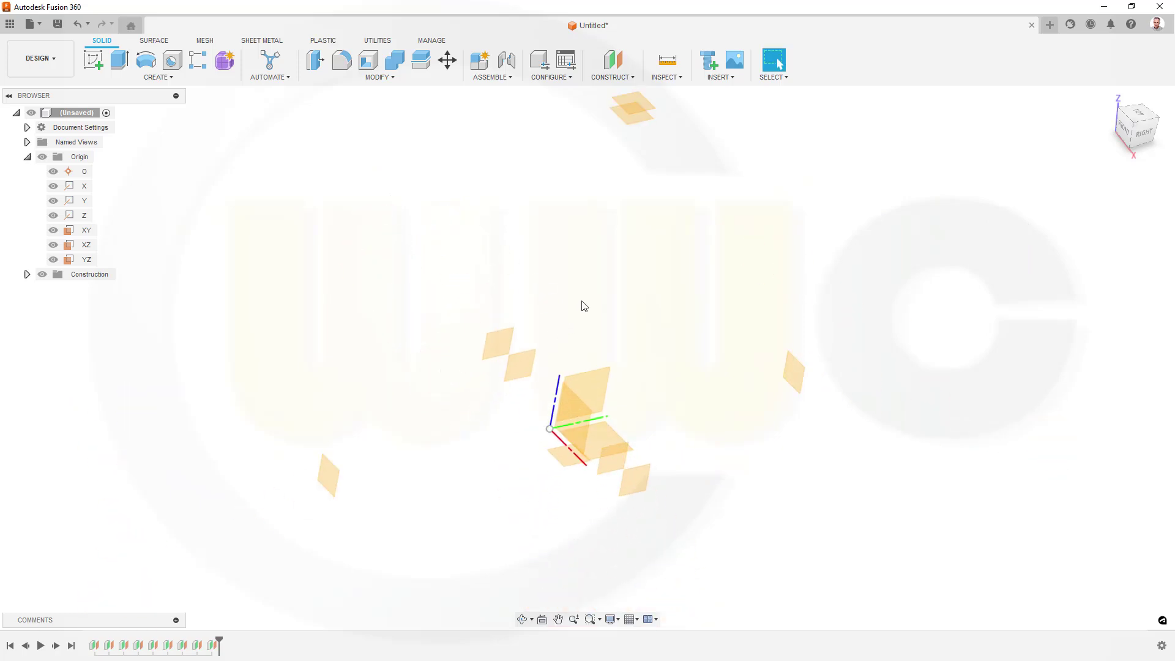
{"action": "scroll", "coordinate": [583, 306], "scroll_direction": "up", "scroll_amount": 1}
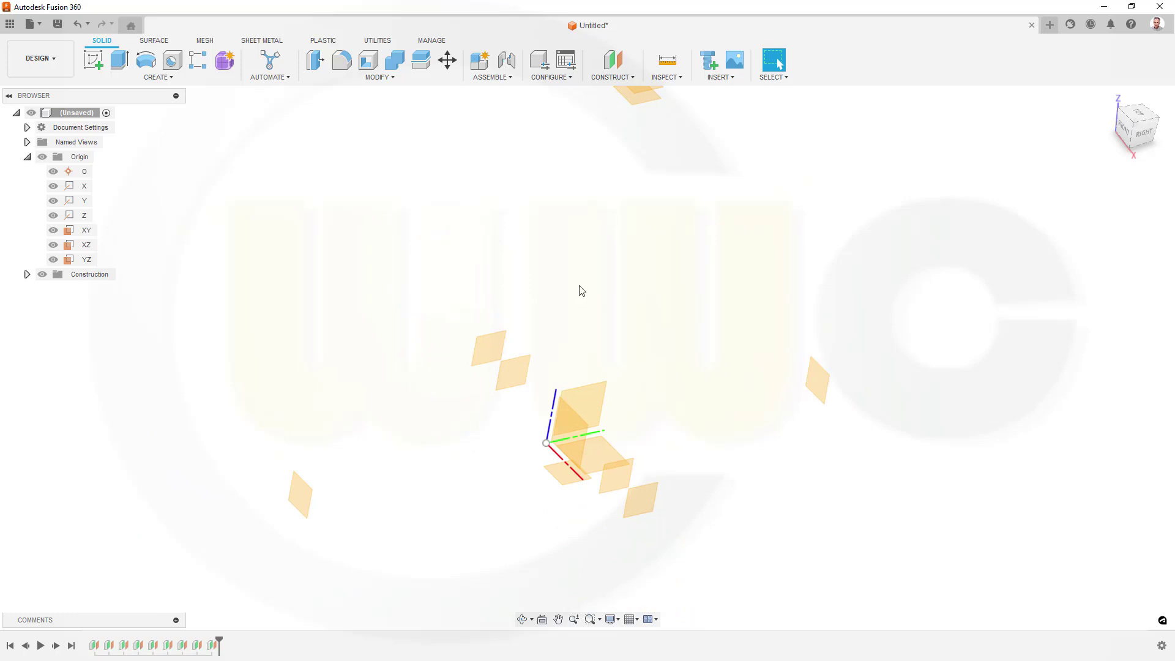
{"action": "left_click", "coordinate": [27, 275]}
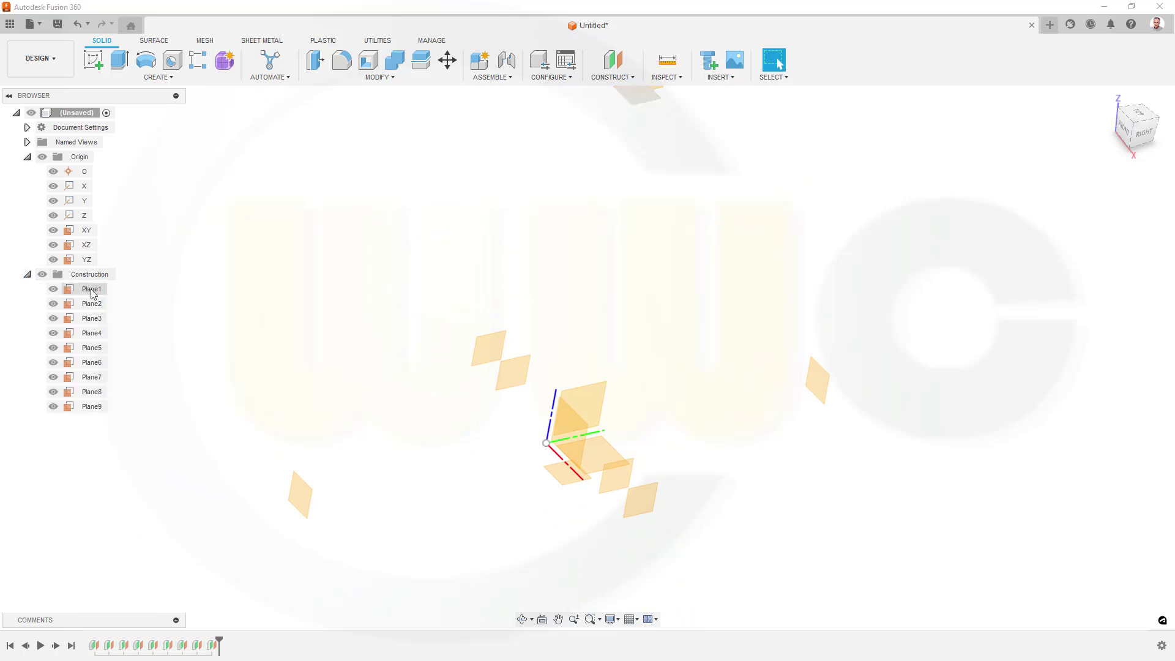
{"action": "right_click", "coordinate": [93, 294]}
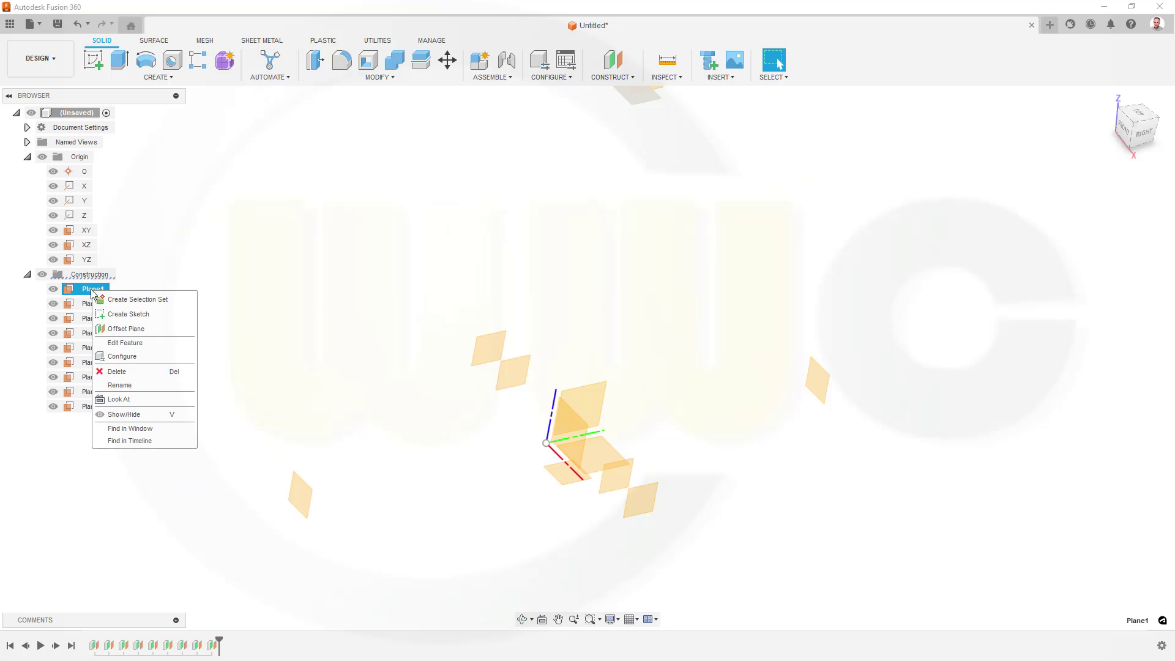
{"action": "left_click", "coordinate": [123, 385]}
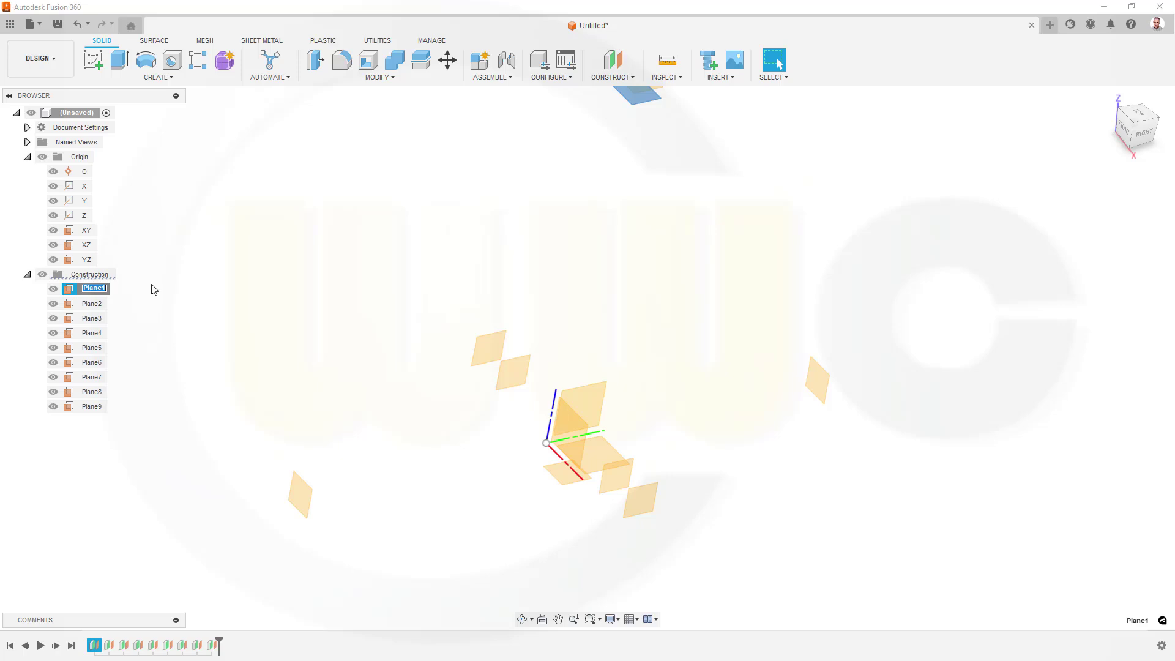
{"action": "type", "text": "1"}
Step: Rename Plane2 as 193.94 and Plane3 as -12
{"action": "left_click", "coordinate": [95, 306]}
{"action": "double_click", "coordinate": [95, 306]}
{"action": "type", "text": "1"}
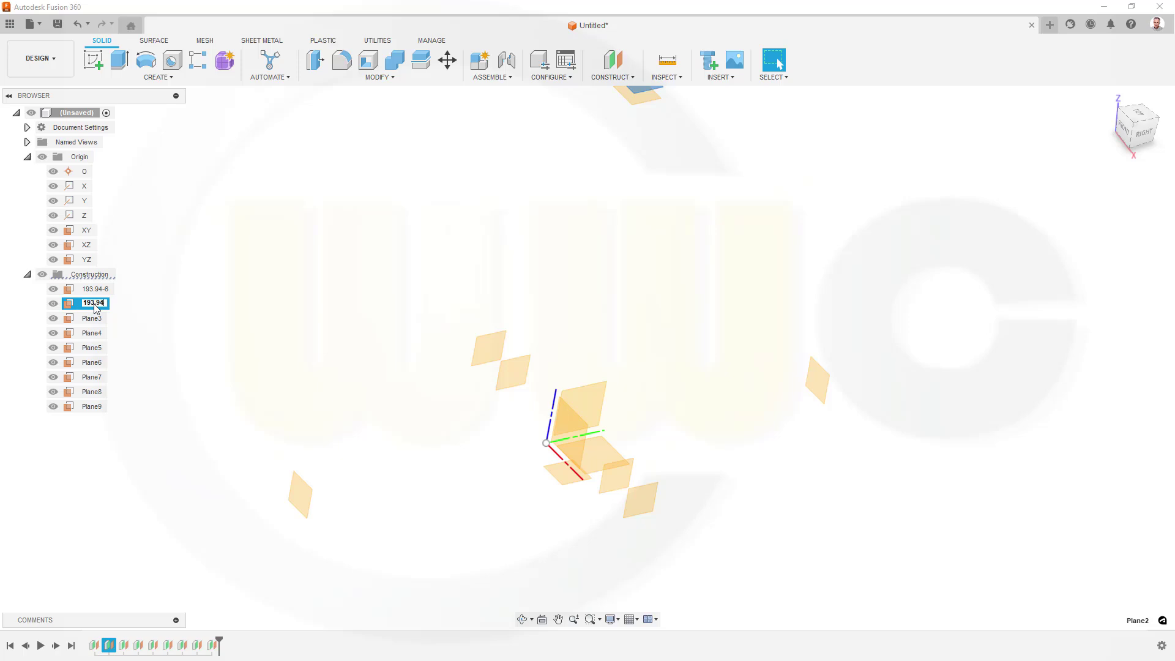
{"action": "key", "text": "Return"}
{"action": "left_click", "coordinate": [95, 317]}
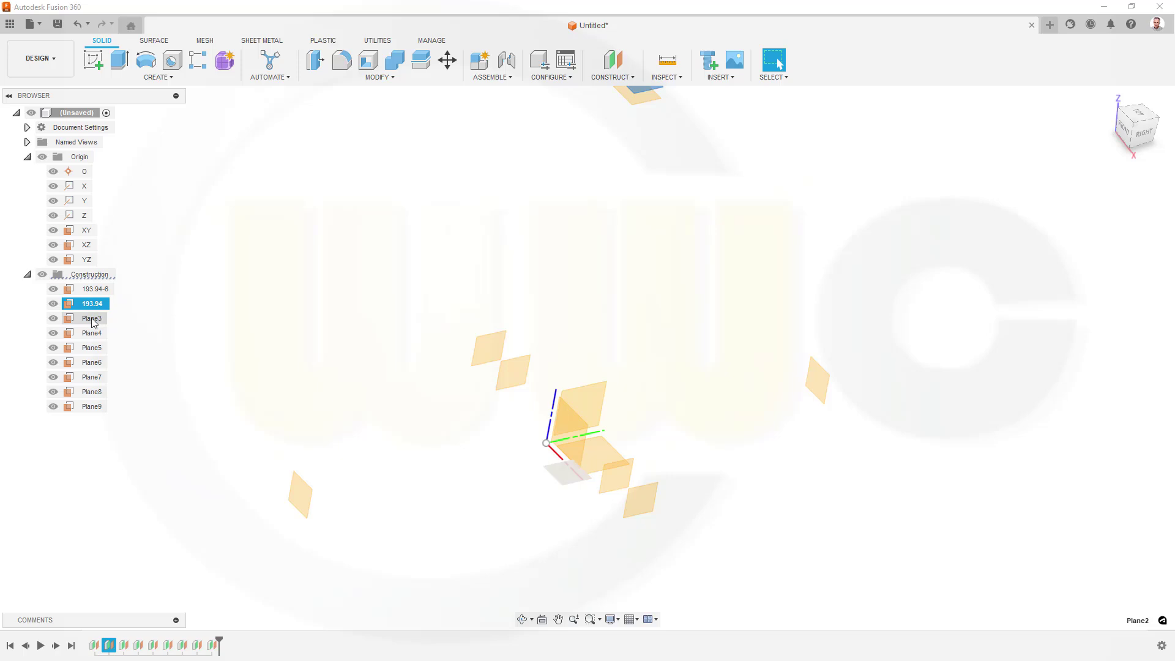
{"action": "left_click", "coordinate": [94, 318]}
{"action": "type", "text": "1"}
{"action": "type", "text": "12"}
{"action": "key", "text": "Return"}
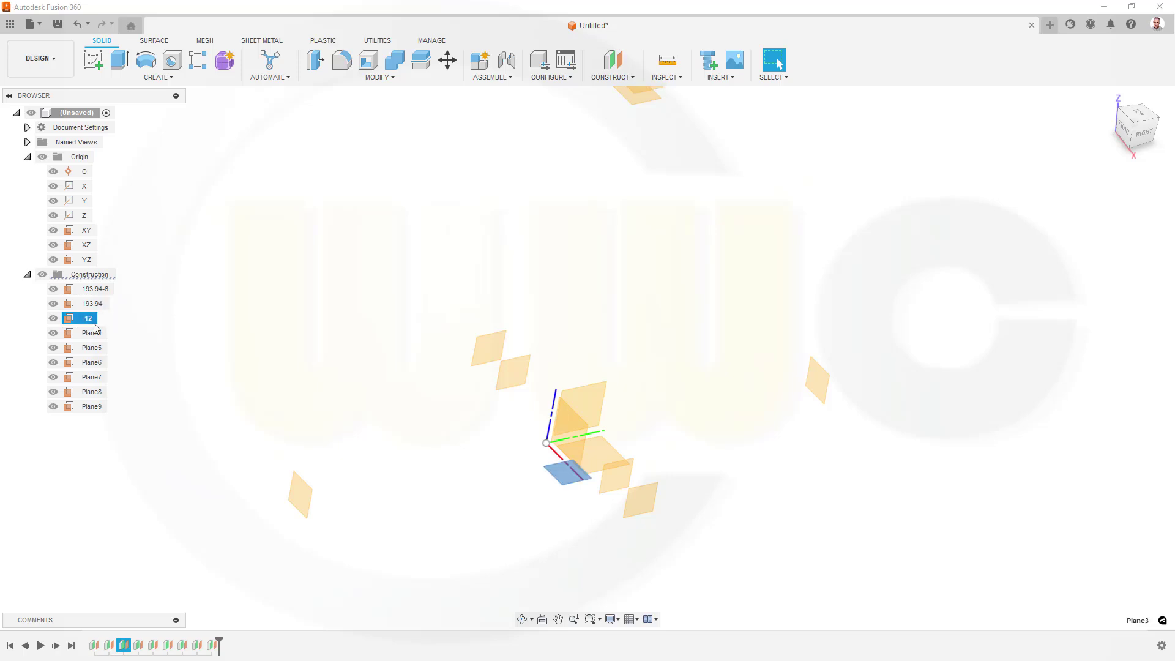
Step: Rename Plane4 as 42.5 and Plane5 as -42-5
{"action": "left_click", "coordinate": [95, 334]}
{"action": "double_click", "coordinate": [96, 333]}
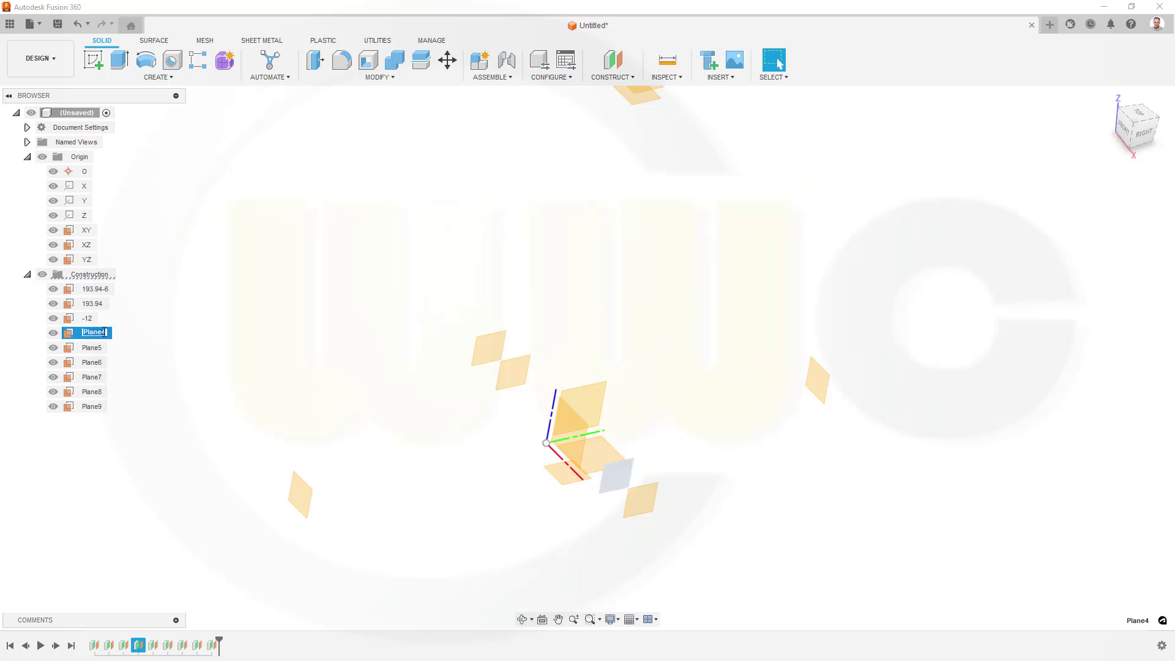
{"action": "type", "text": "42.5"}
{"action": "key", "text": "Return"}
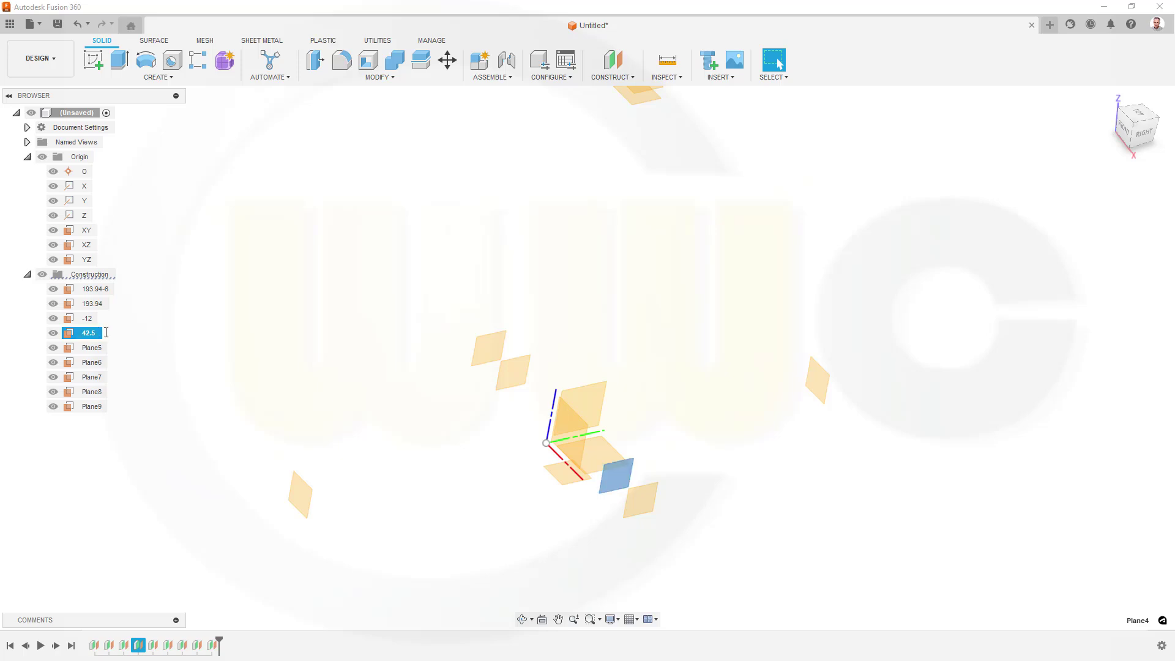
{"action": "left_click", "coordinate": [97, 348]}
{"action": "left_click", "coordinate": [97, 348]}
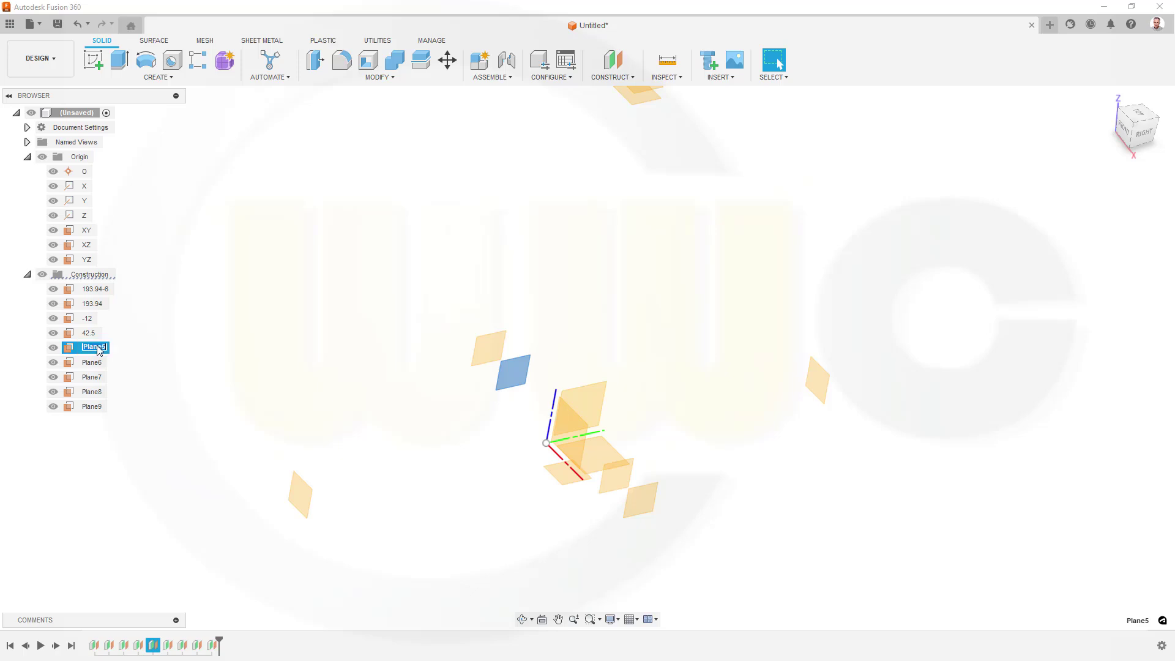
{"action": "type", "text": "-42-5"}
{"action": "key", "text": "Return"}
Step: Rename Plane6 as 135 and Plane7 as -135
{"action": "left_click", "coordinate": [95, 364]}
{"action": "left_click", "coordinate": [94, 363]}
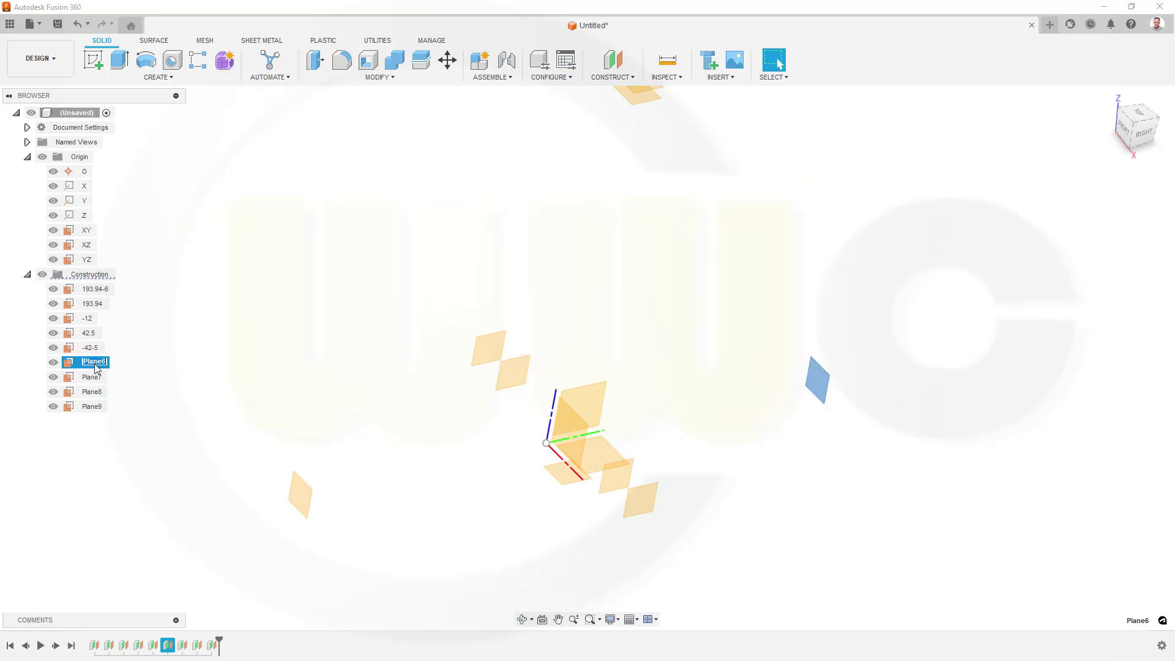
{"action": "type", "text": "135"}
{"action": "key", "text": "Return"}
{"action": "left_click", "coordinate": [91, 378]}
{"action": "left_click", "coordinate": [90, 379]}
{"action": "type", "text": "-135"}
{"action": "key", "text": "Return"}
Step: Rename Plane8 as 62.5 and Plane9 as -62.5, and clear the selection
{"action": "left_click", "coordinate": [95, 395]}
{"action": "double_click", "coordinate": [94, 395]}
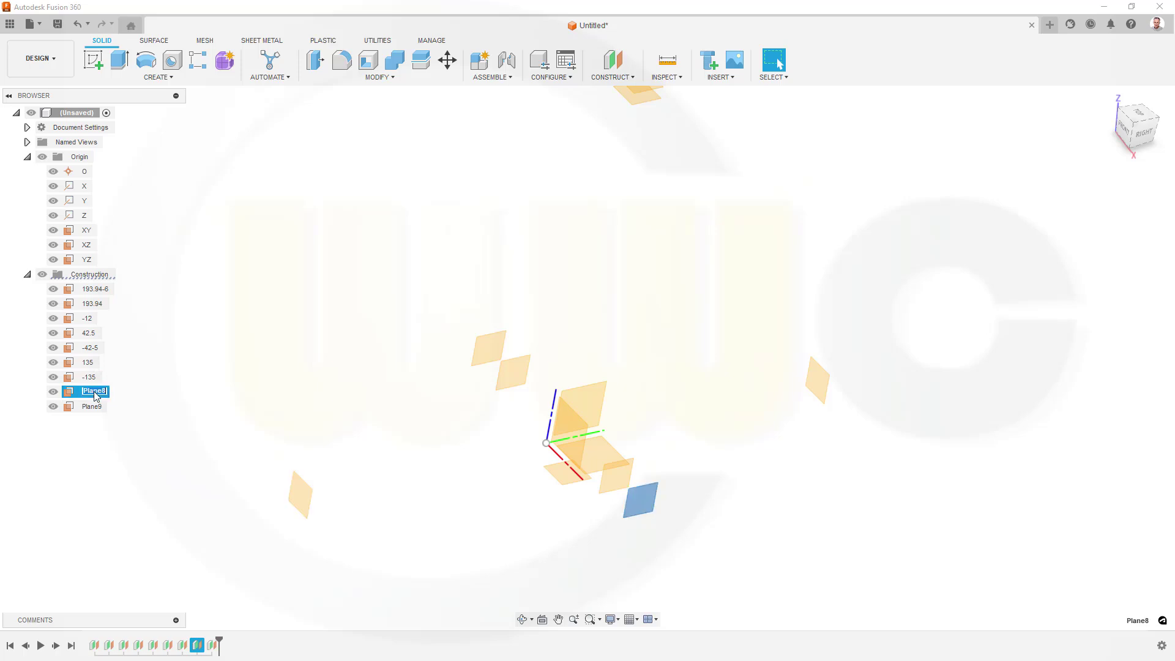
{"action": "type", "text": "62.5"}
{"action": "key", "text": "Return"}
{"action": "double_click", "coordinate": [92, 407]}
{"action": "type", "text": "-62"}
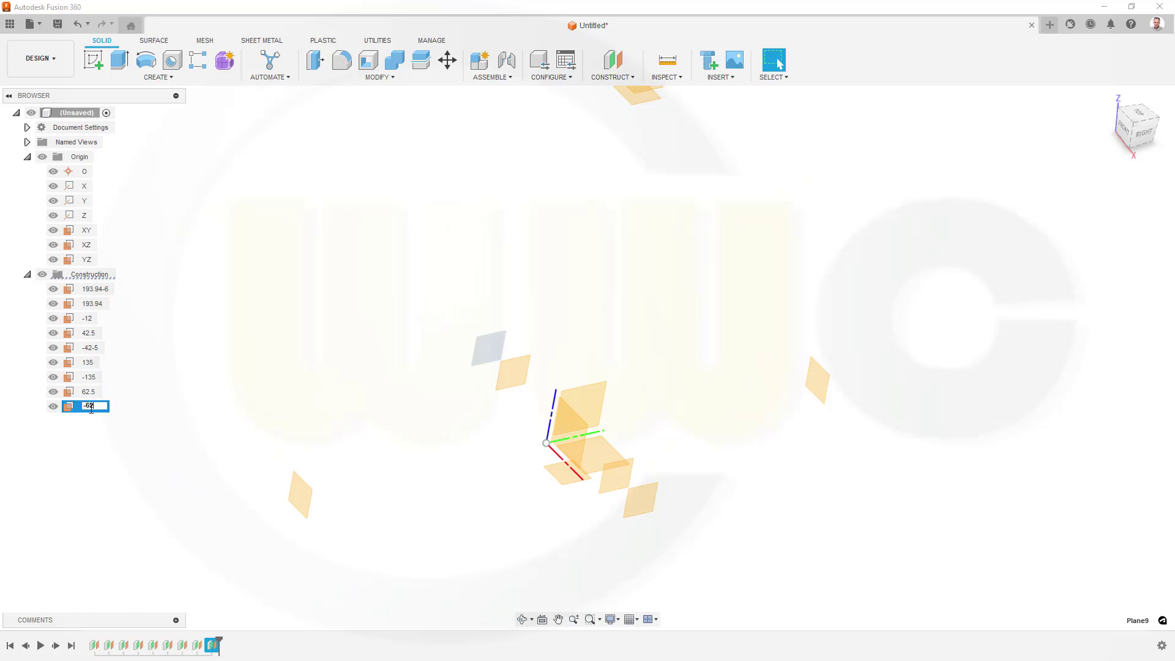
{"action": "type", "text": ".5"}
{"action": "key", "text": "Return"}
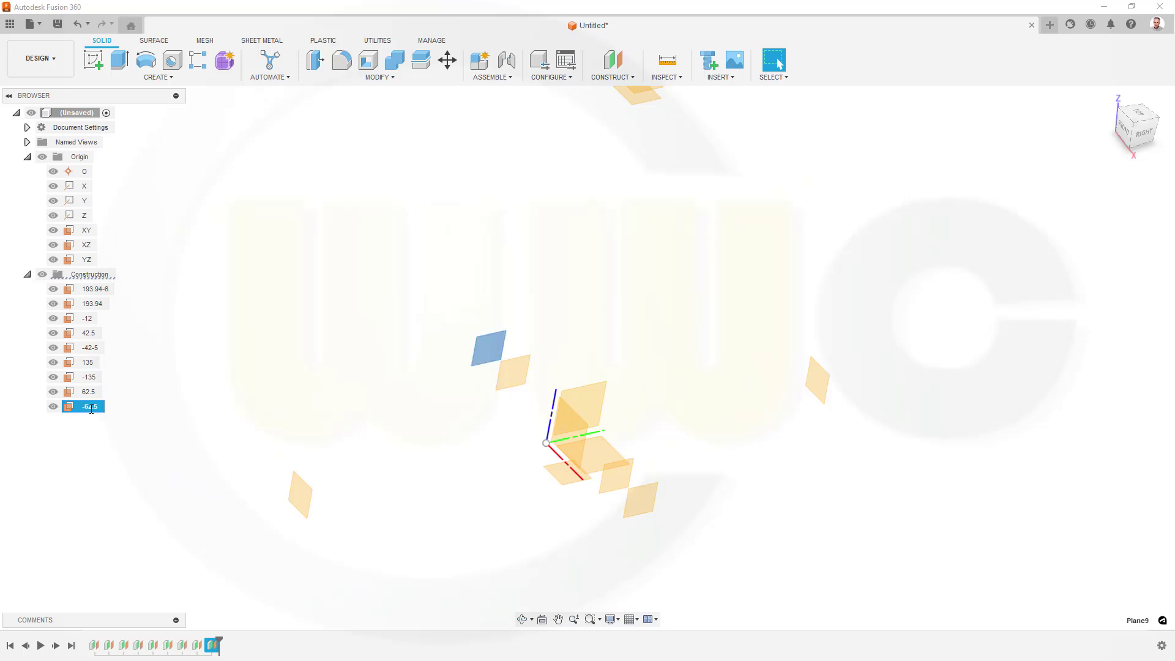
{"action": "key", "text": "Escape"}
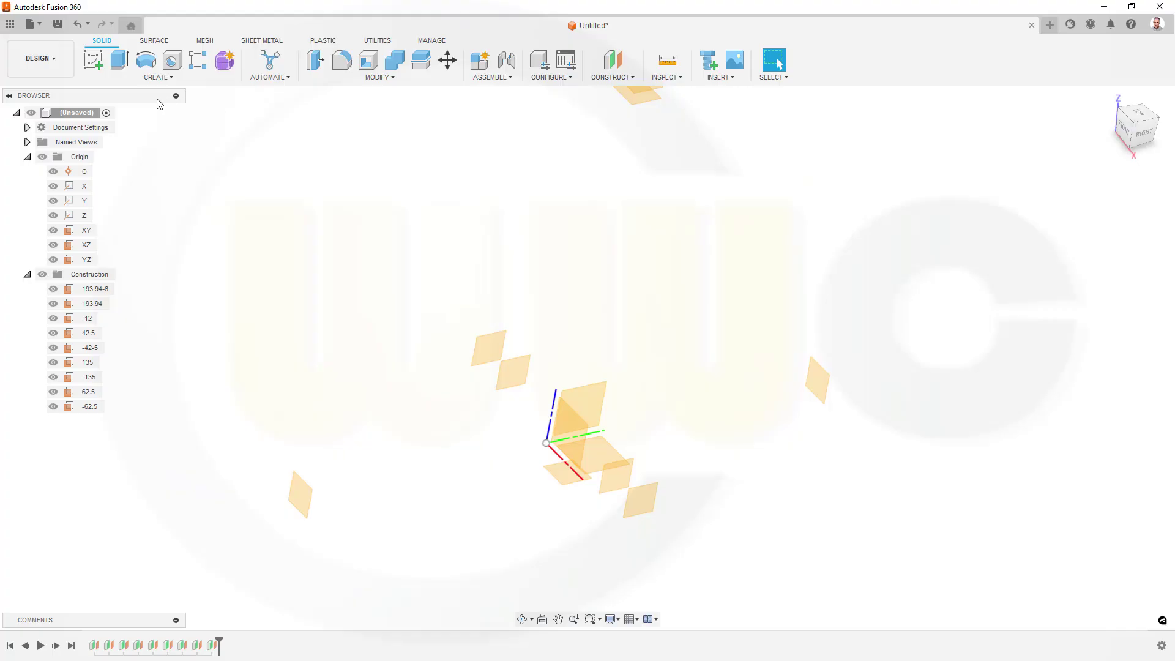
Step: Start a new sketch on the YZ origin plane
{"action": "left_click", "coordinate": [93, 59]}
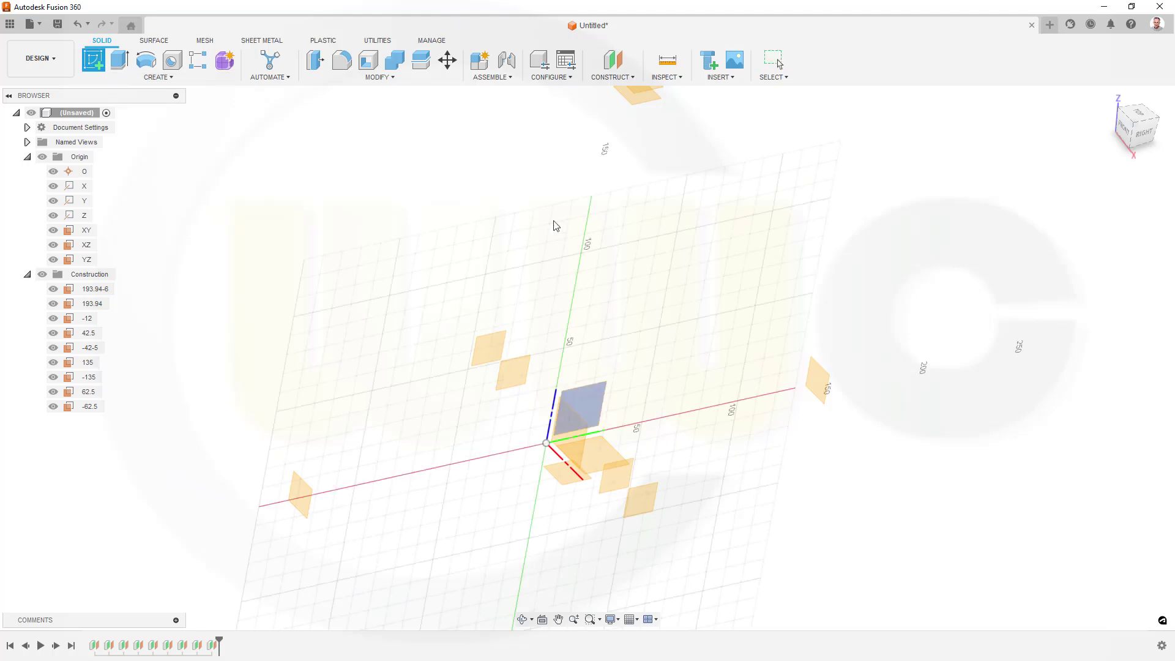
{"action": "left_click", "coordinate": [596, 393]}
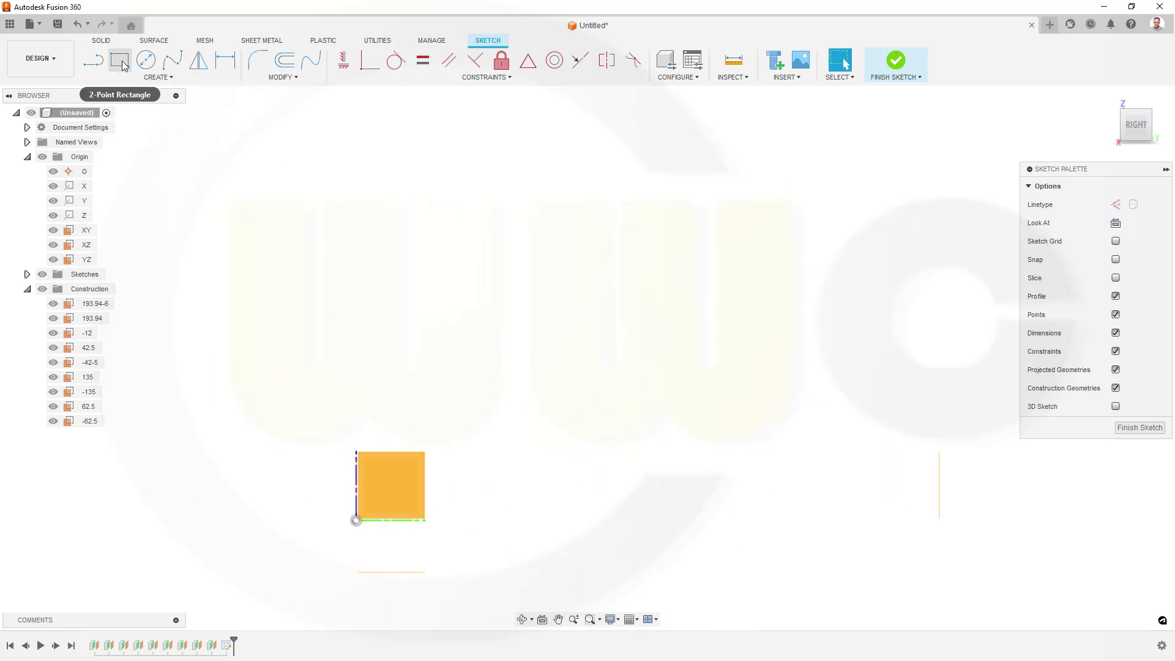
{"action": "scroll", "coordinate": [278, 299], "scroll_direction": "down", "scroll_amount": 1}
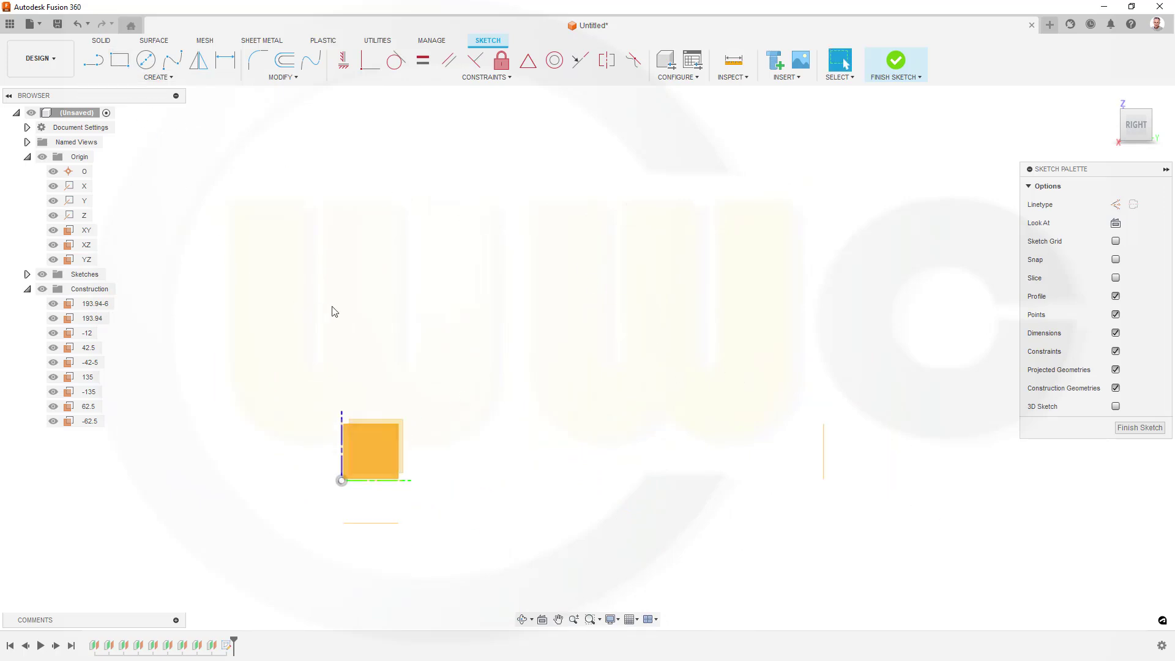
{"action": "scroll", "coordinate": [361, 329], "scroll_direction": "down", "scroll_amount": 3}
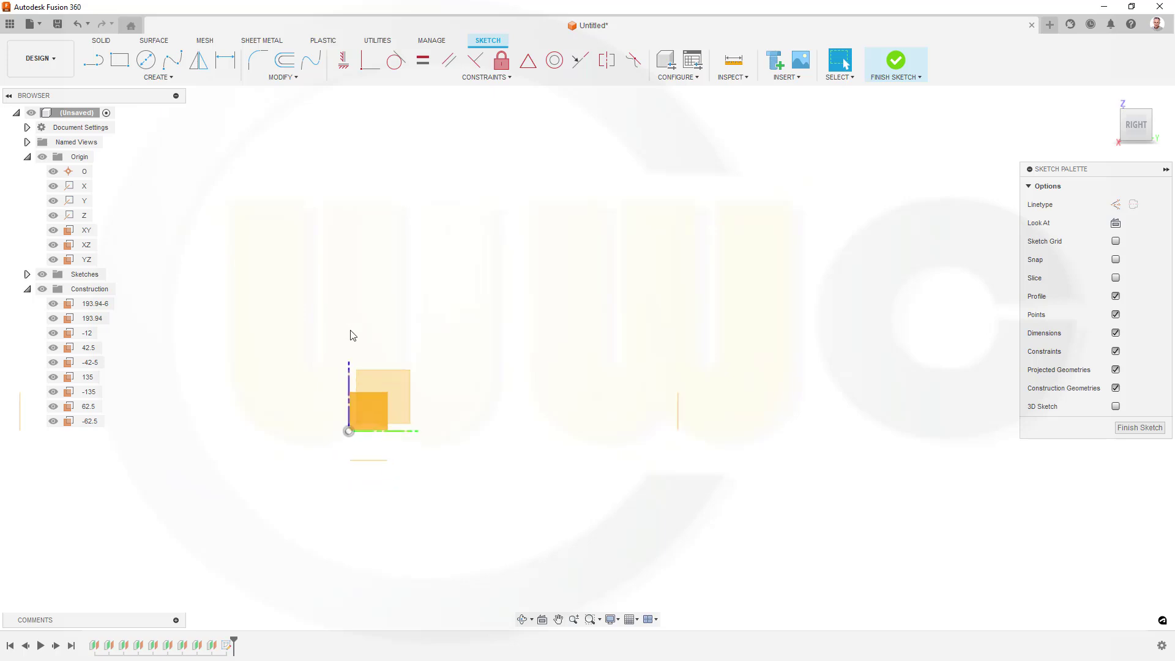
{"action": "scroll", "coordinate": [283, 329], "scroll_direction": "down", "scroll_amount": 1}
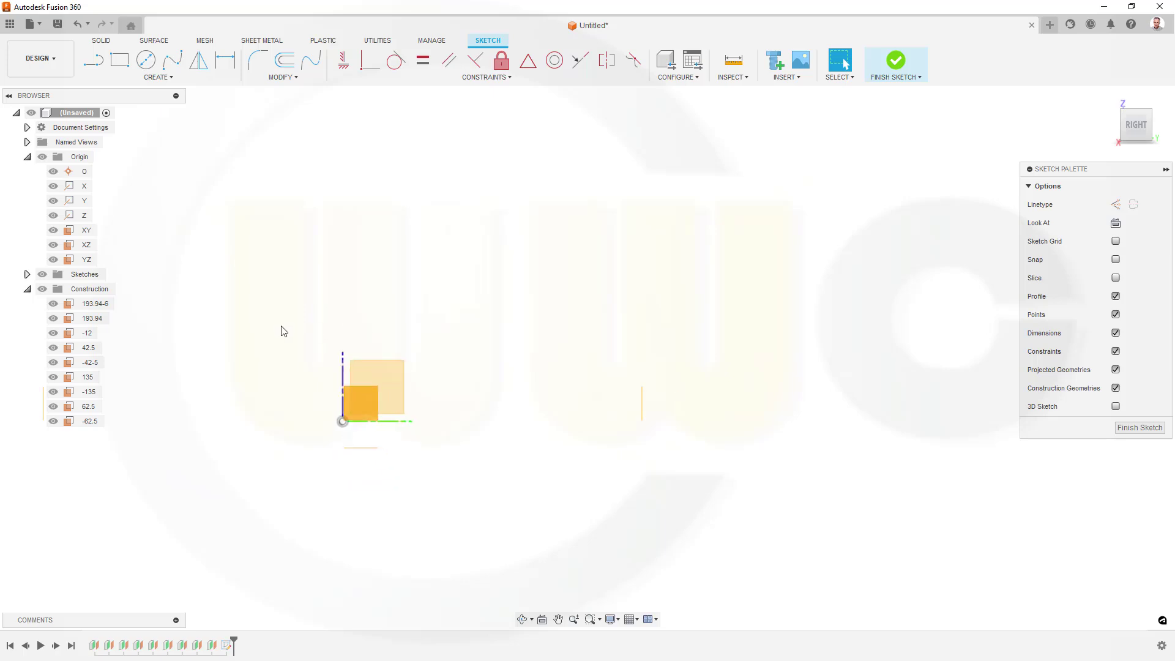
{"action": "middle_click_drag", "start_coordinate": [283, 331], "coordinate": [457, 323]}
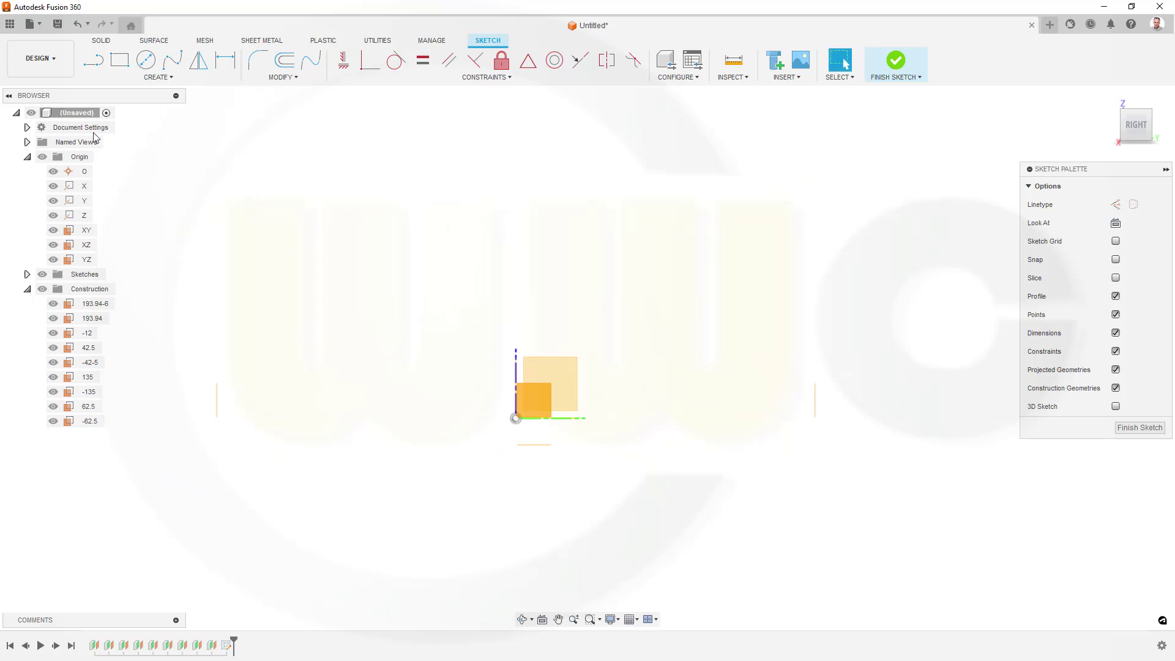
Step: Project construction planes 135, -135 and 193.94-6 into the sketch as linked reference lines
{"action": "left_click", "coordinate": [173, 78]}
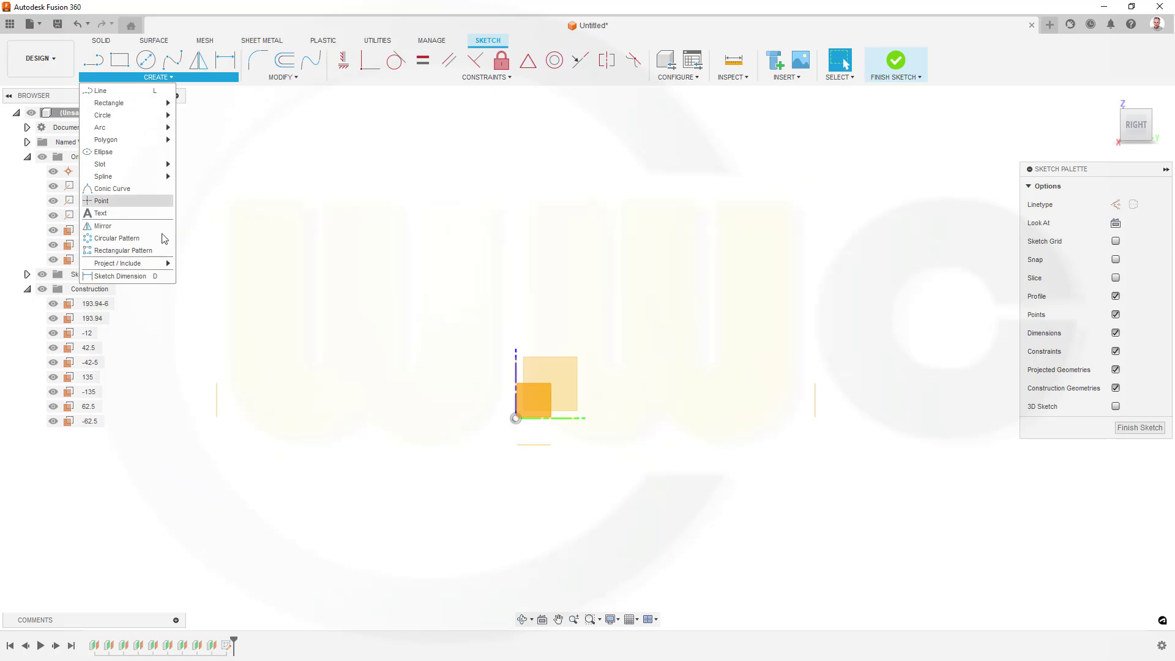
{"action": "mouse_move", "coordinate": [165, 269]}
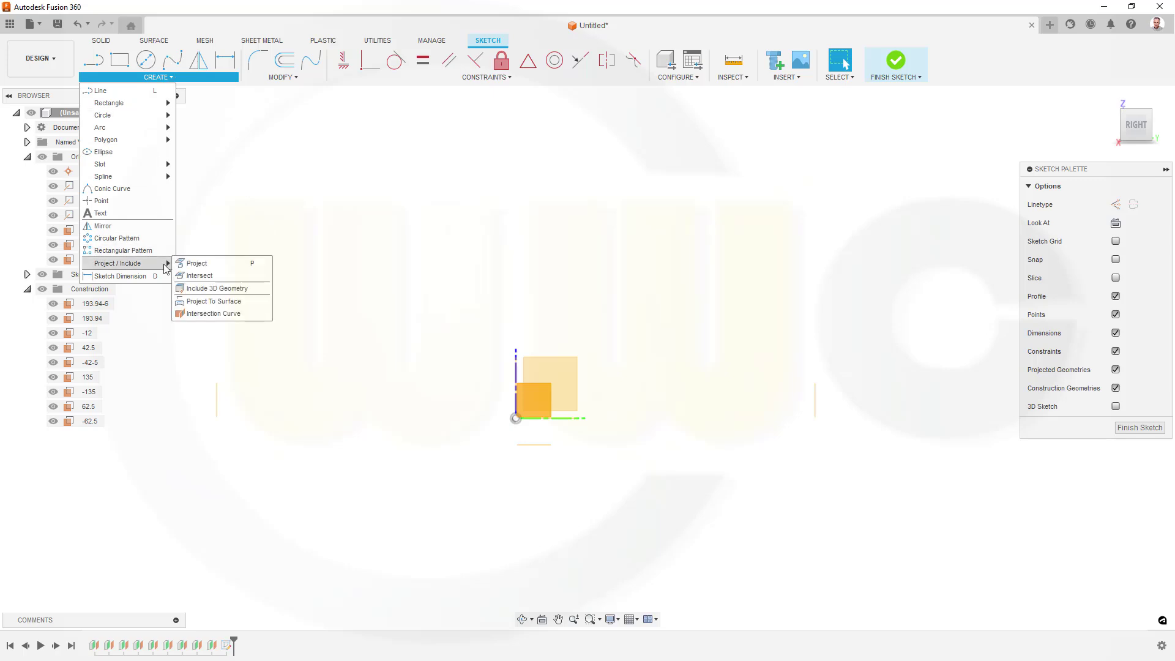
{"action": "left_click", "coordinate": [199, 264]}
{"action": "left_click", "coordinate": [814, 404]}
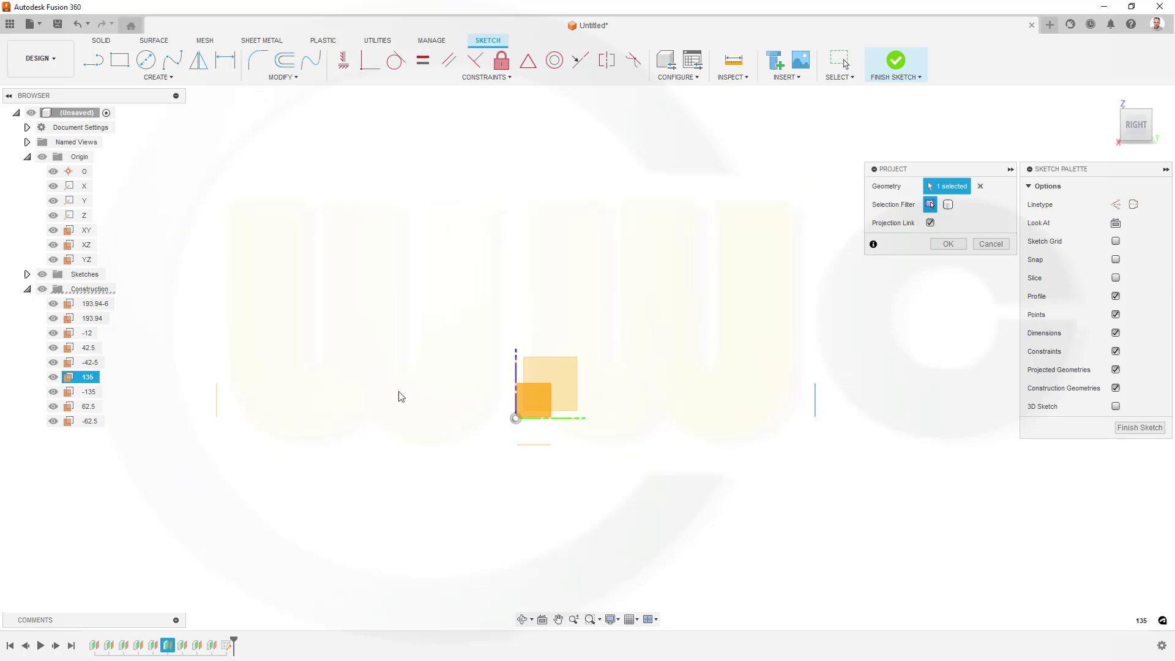
{"action": "left_click", "coordinate": [218, 399]}
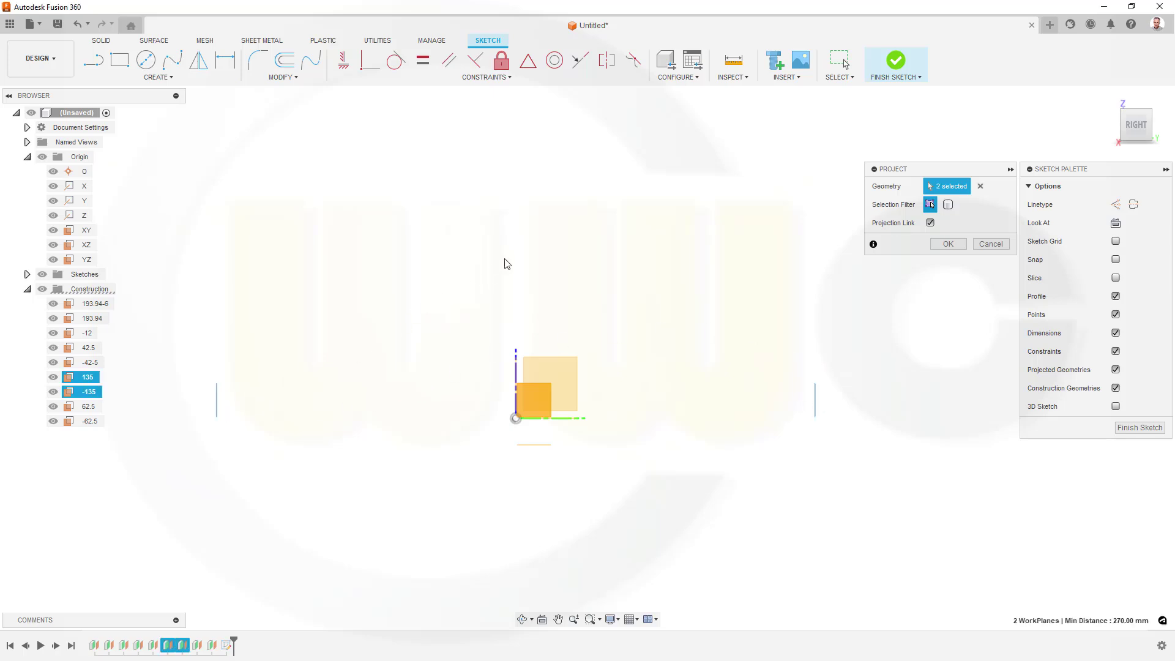
{"action": "scroll", "coordinate": [508, 265], "scroll_direction": "down", "scroll_amount": 2}
{"action": "middle_click_drag", "start_coordinate": [524, 219], "coordinate": [537, 305]}
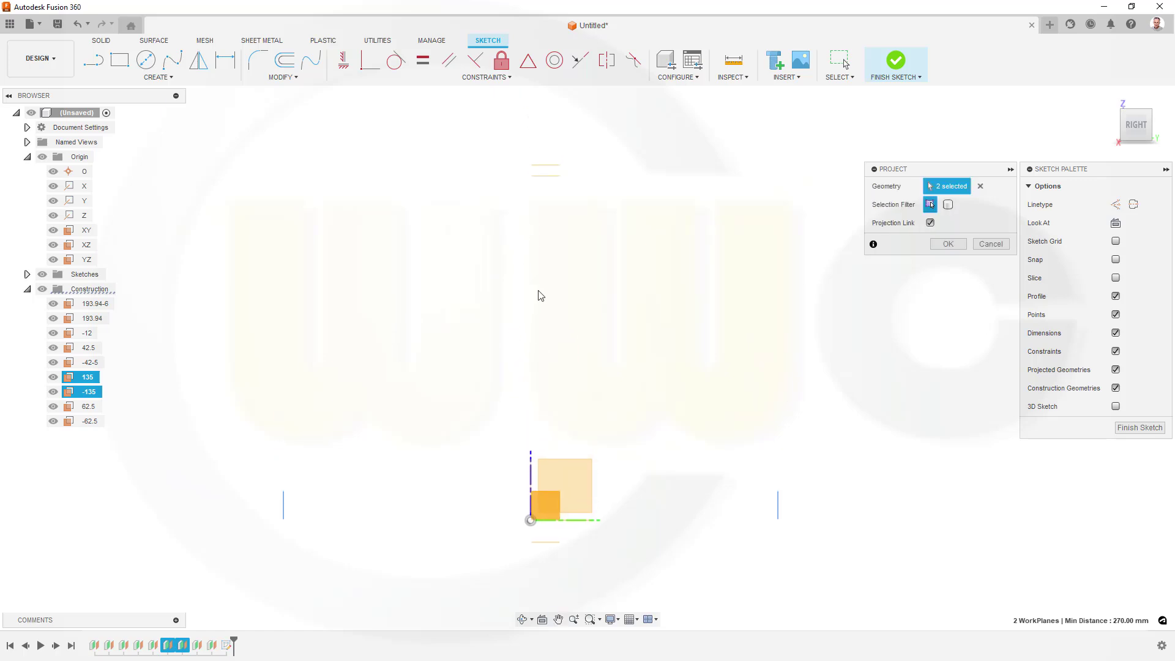
{"action": "left_click", "coordinate": [555, 182]}
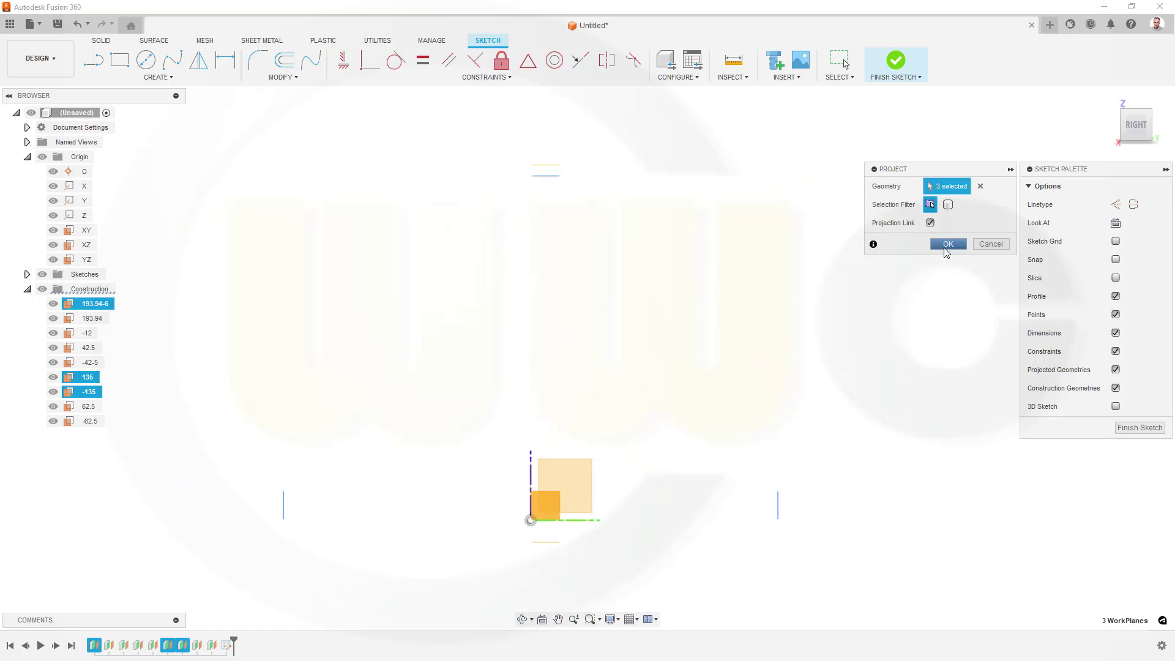
{"action": "left_click", "coordinate": [948, 245]}
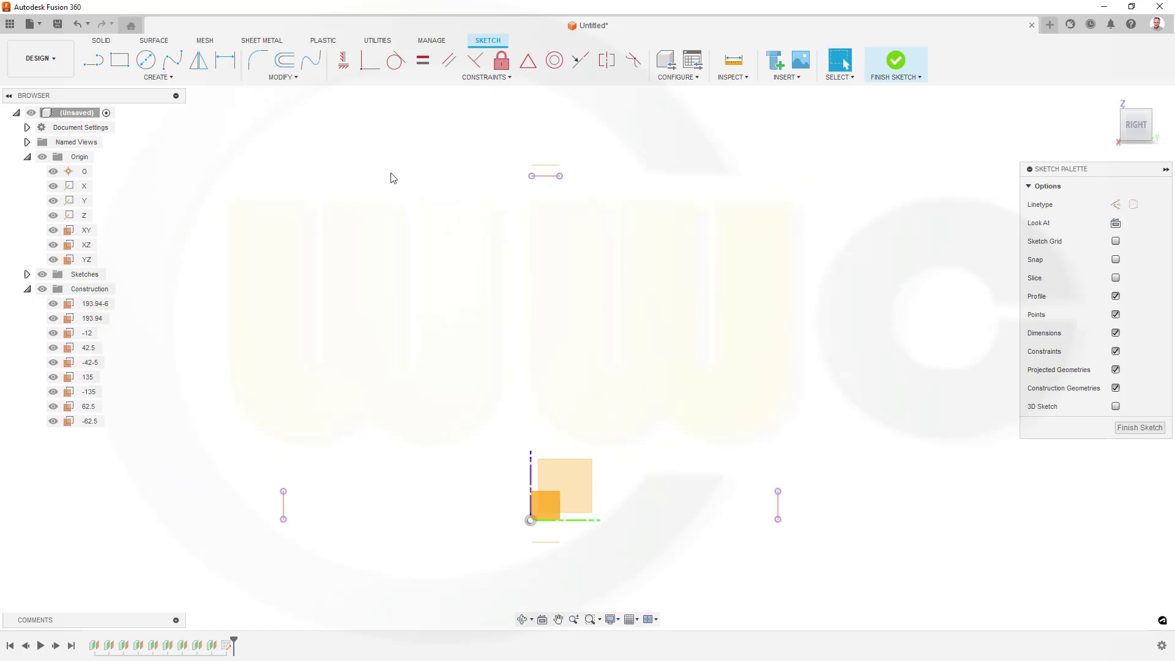
Step: Sketch a two-point rectangle about 250 mm wide and 200 mm high above the origin, between the projected side lines
{"action": "left_click", "coordinate": [122, 66]}
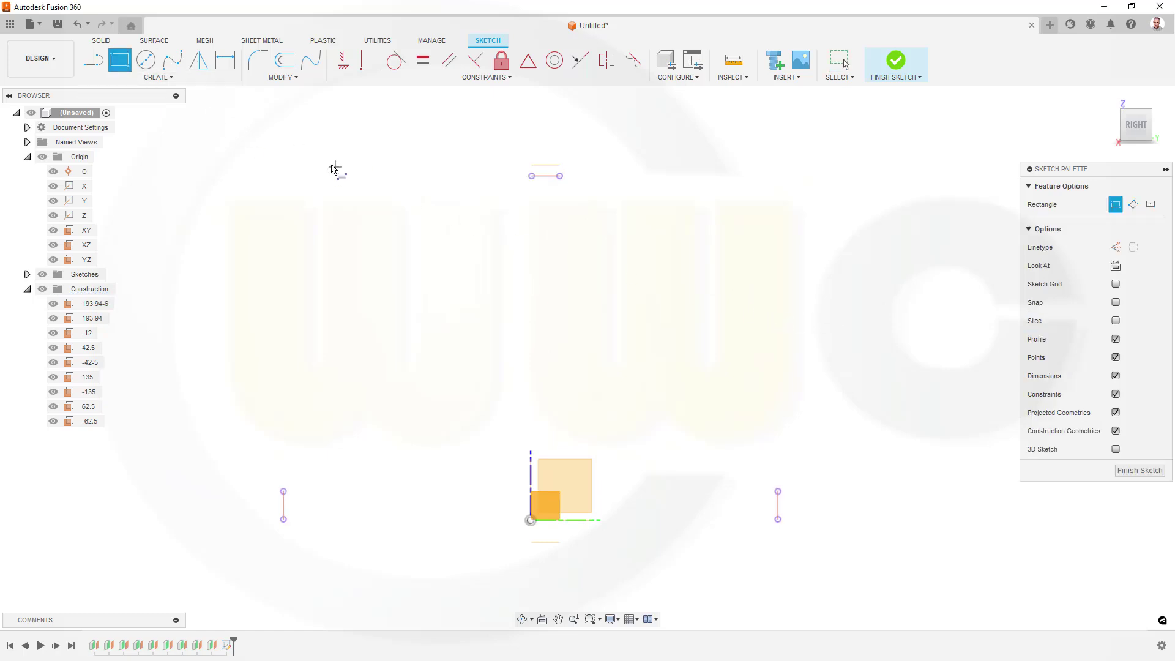
{"action": "left_click", "coordinate": [295, 144]}
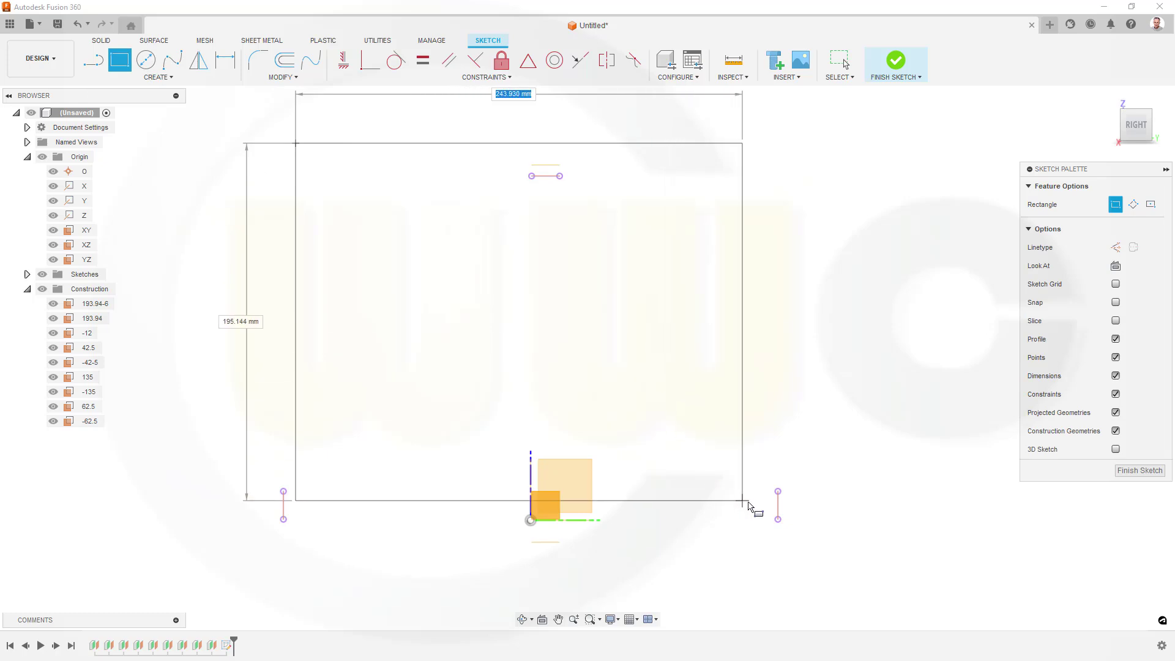
{"action": "left_click", "coordinate": [759, 508]}
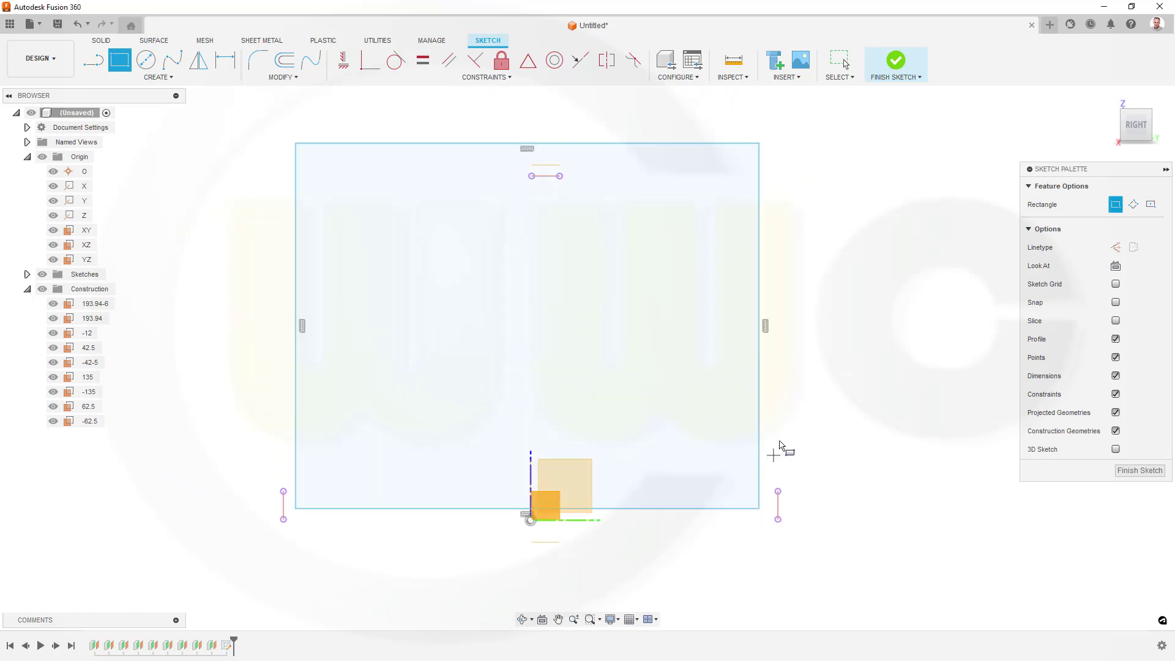
{"action": "key", "text": "Escape"}
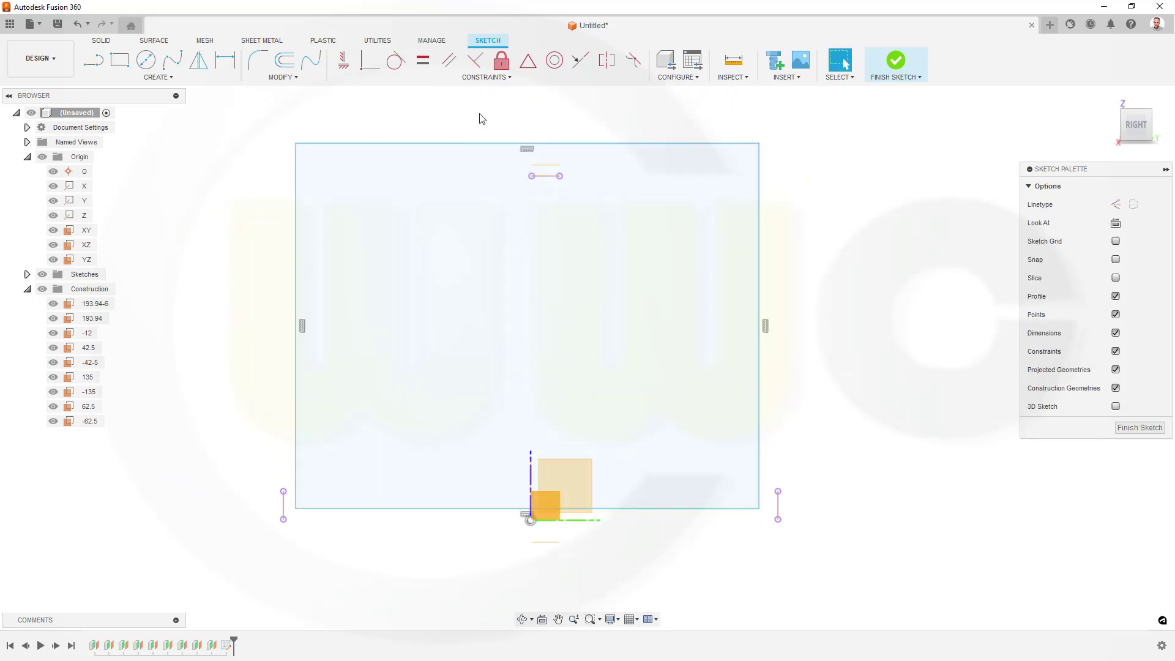
Step: Constrain the rectangle's bottom edge coincident with the origin point
{"action": "left_click", "coordinate": [370, 59]}
{"action": "left_click", "coordinate": [531, 521]}
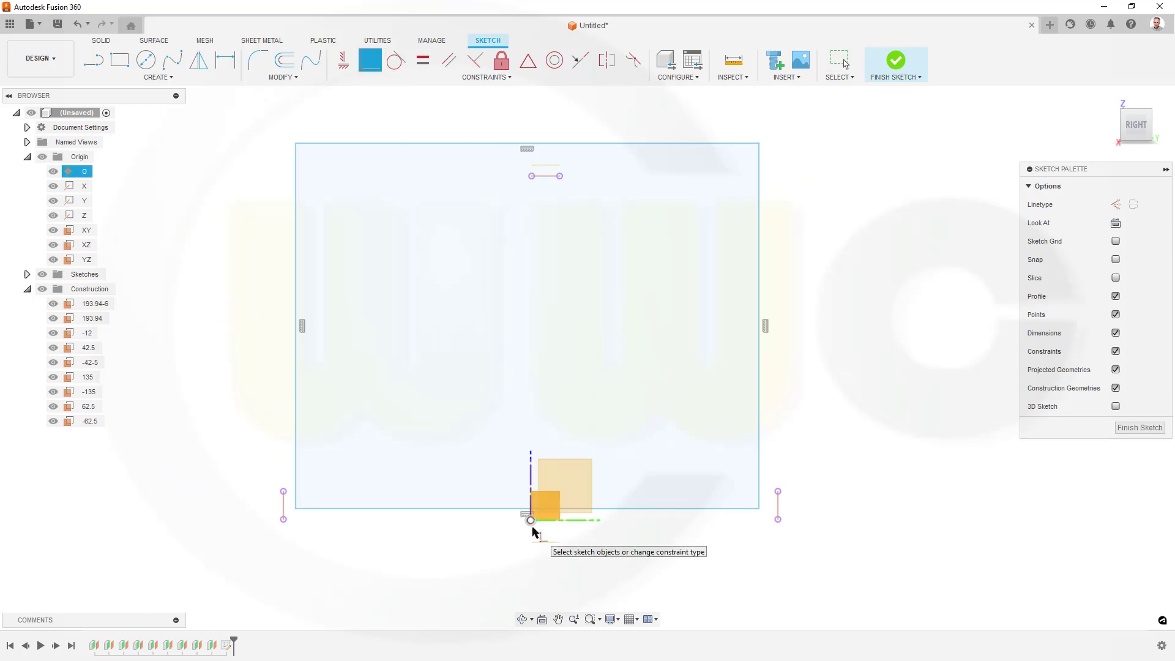
{"action": "left_click", "coordinate": [617, 516]}
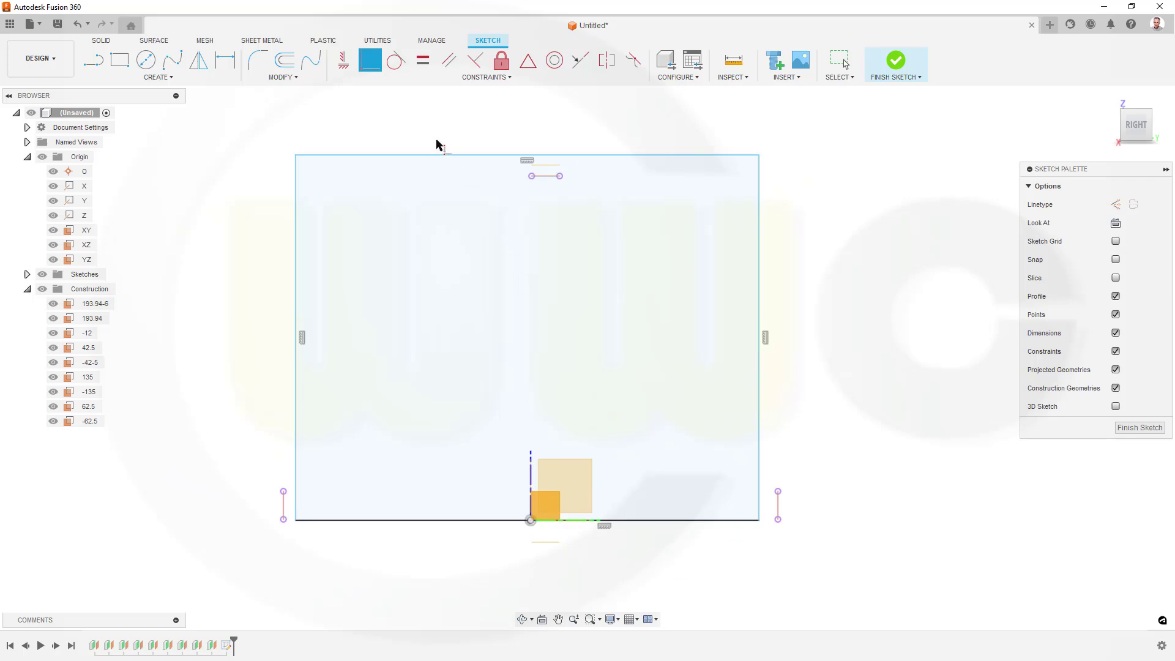
Step: Make the rectangle's two vertical sides collinear with the projected lines of planes 135 and -135
{"action": "left_click", "coordinate": [580, 60]}
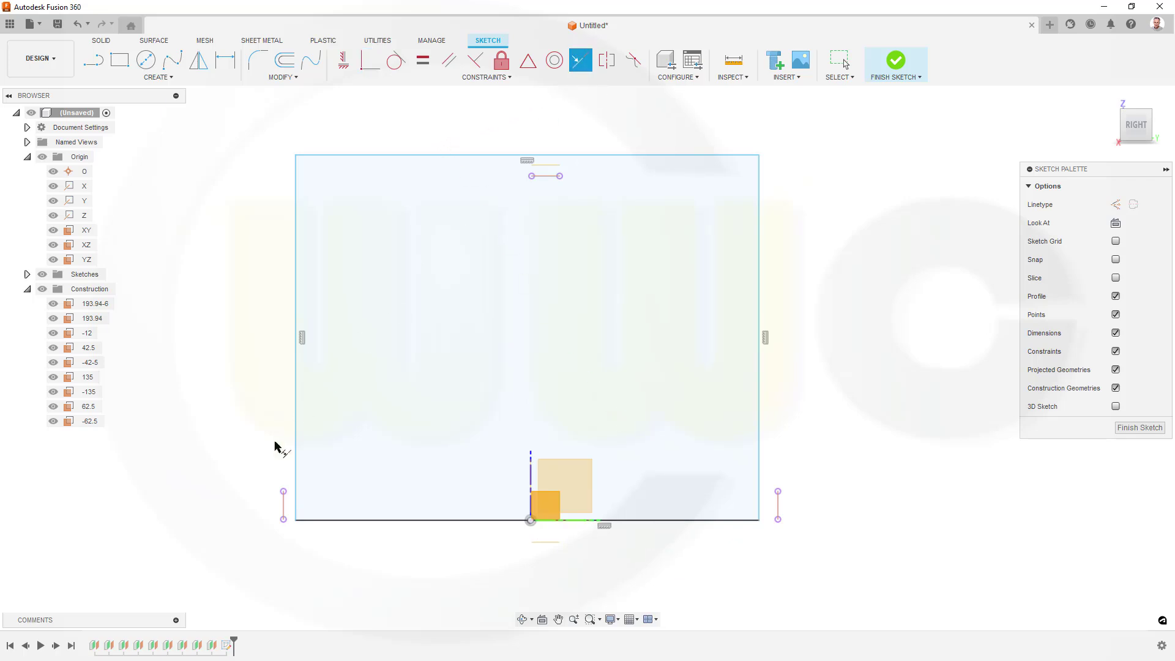
{"action": "left_click", "coordinate": [286, 507]}
{"action": "left_click", "coordinate": [297, 472]}
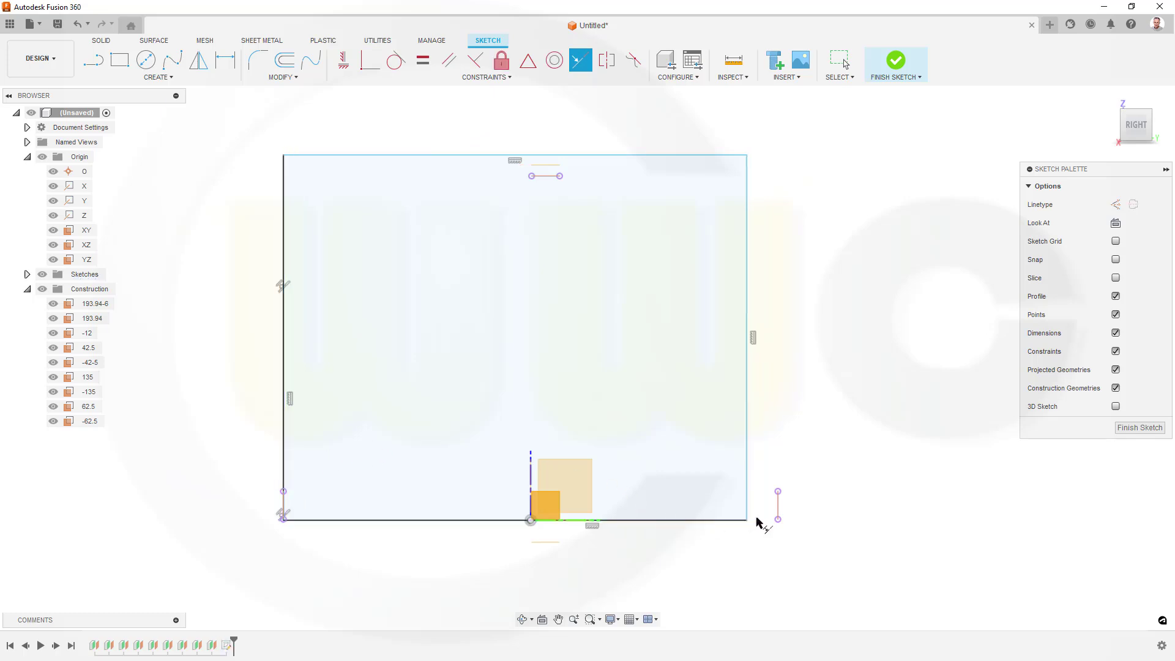
{"action": "left_click", "coordinate": [777, 506]}
{"action": "left_click", "coordinate": [748, 446]}
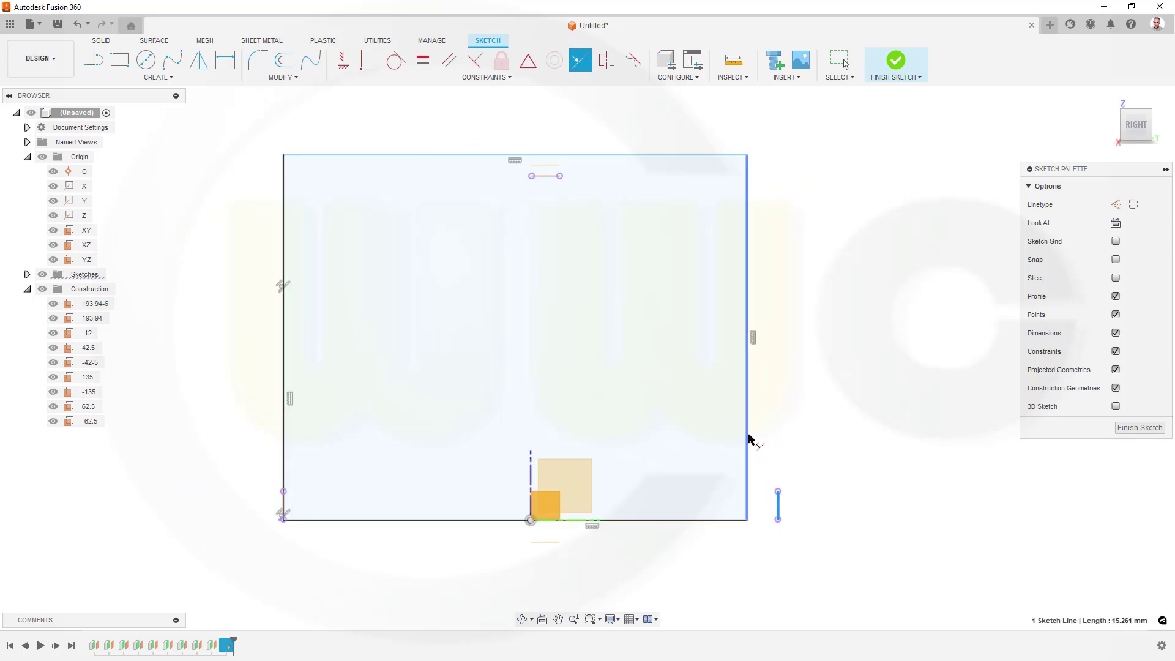
{"action": "key", "text": "Escape"}
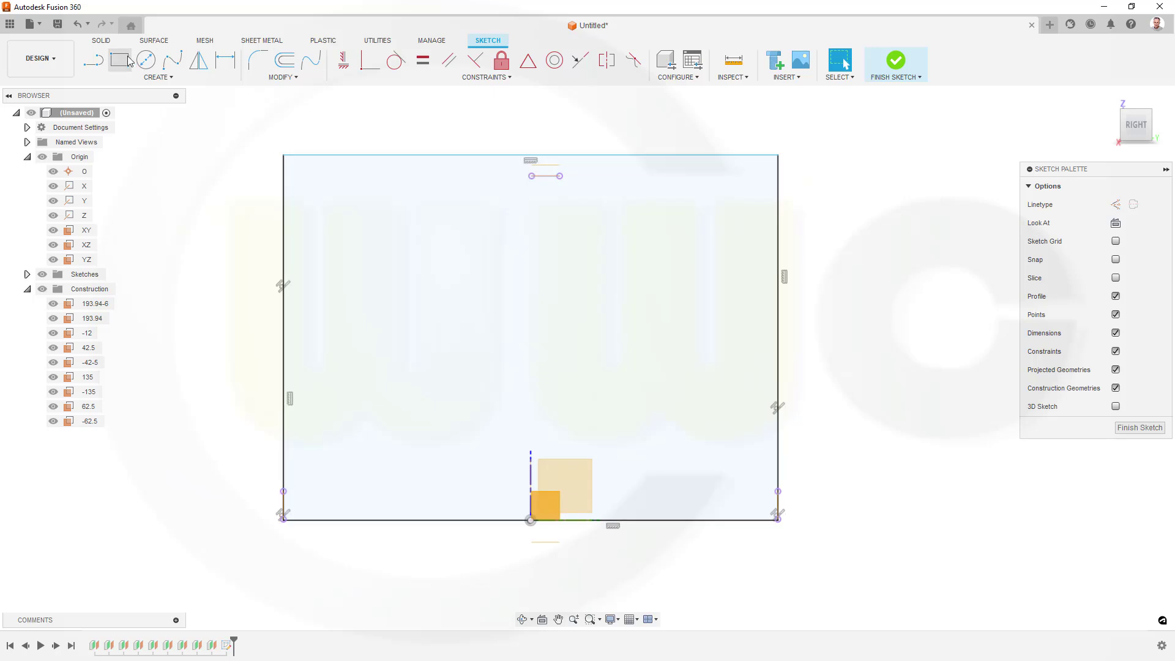
Step: Draw a centre-diameter circle of 600 mm inside the rectangle, centred above the origin
{"action": "left_click", "coordinate": [146, 59]}
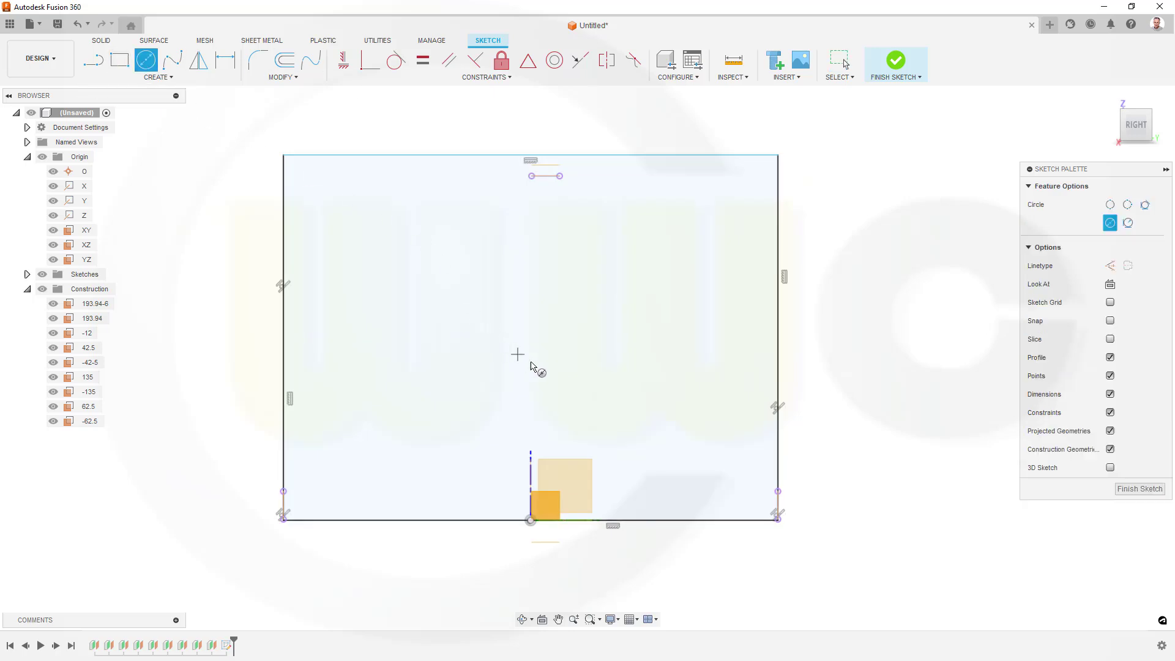
{"action": "left_click", "coordinate": [530, 390]}
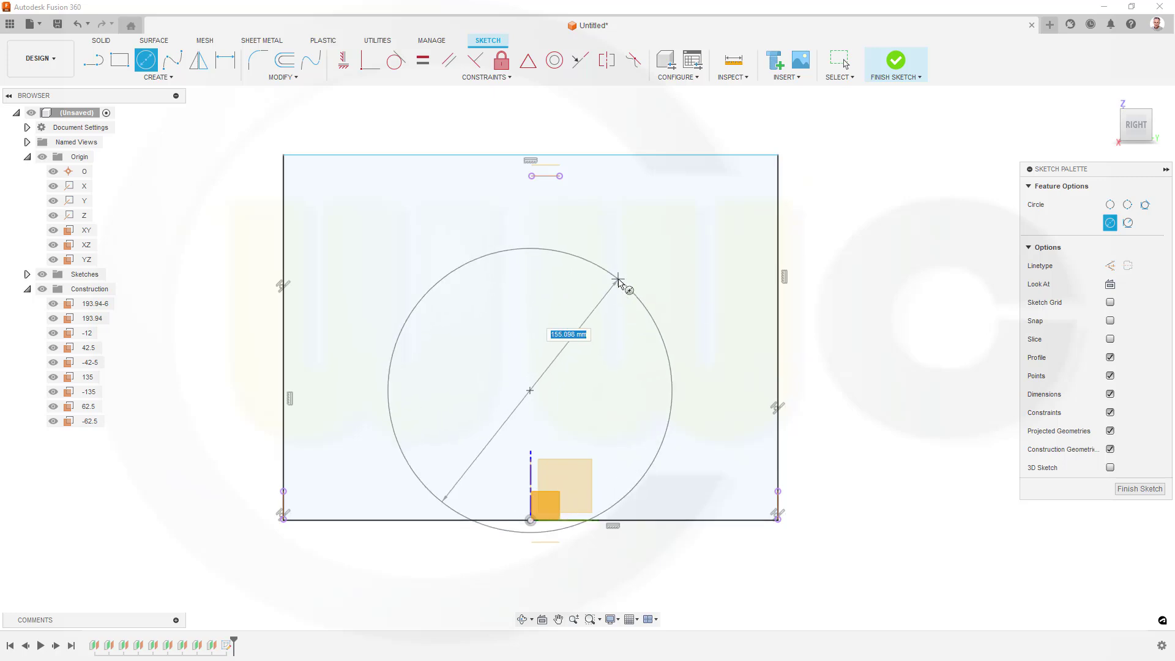
{"action": "type", "text": "6"}
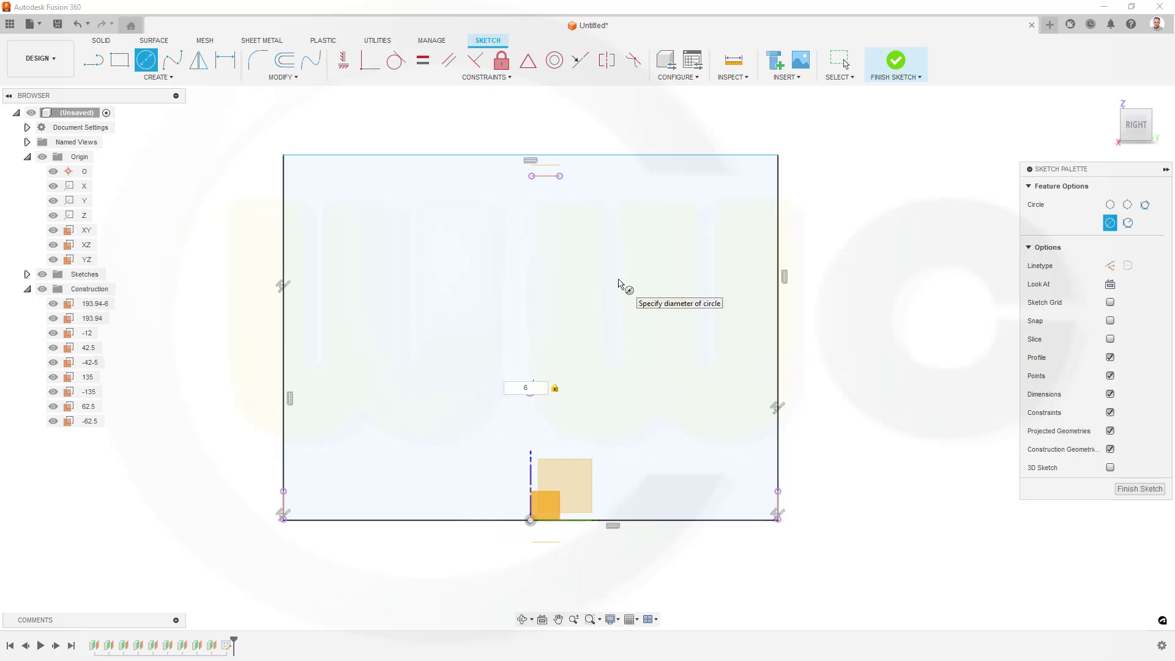
{"action": "type", "text": "00"}
{"action": "key", "text": "Return"}
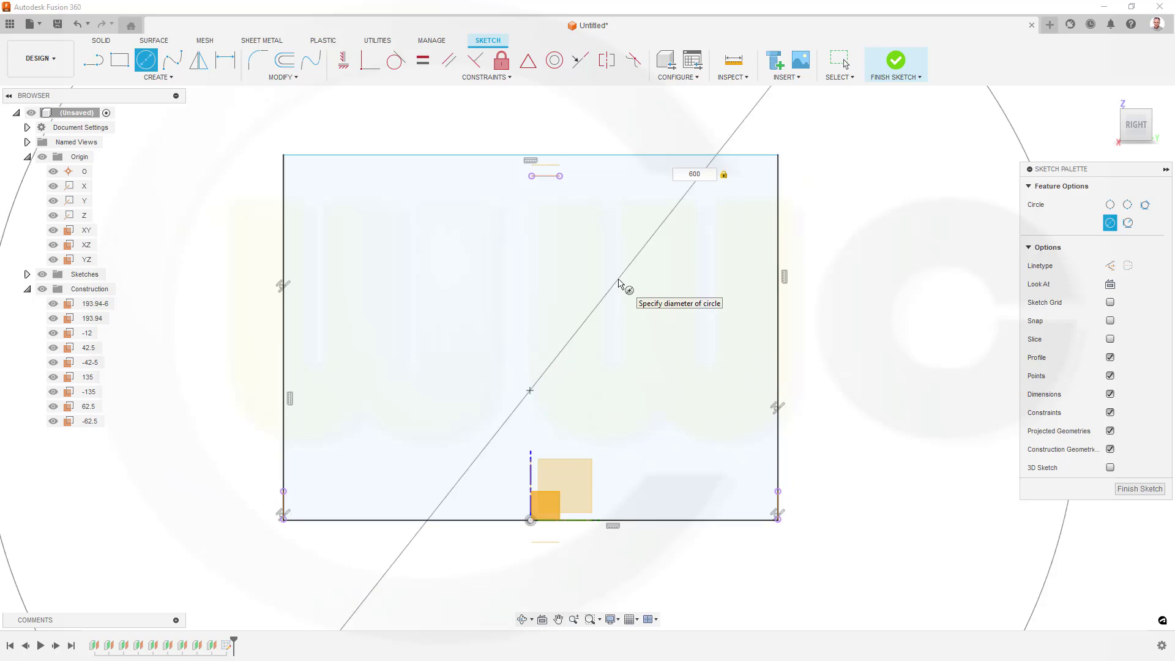
{"action": "key", "text": "Escape"}
Step: Move the circle's centre well below the rectangle's bottom edge and constrain it vertically in line with the origin
{"action": "scroll", "coordinate": [622, 364], "scroll_direction": "down", "scroll_amount": 3}
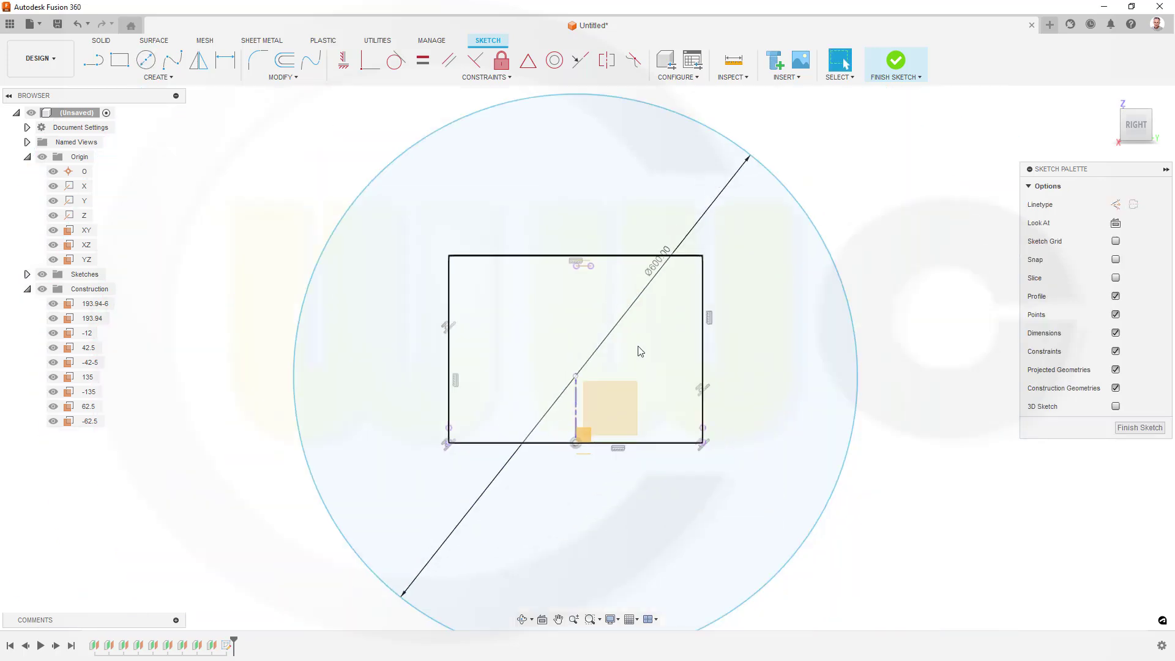
{"action": "left_click_drag", "start_coordinate": [578, 389], "coordinate": [589, 562]}
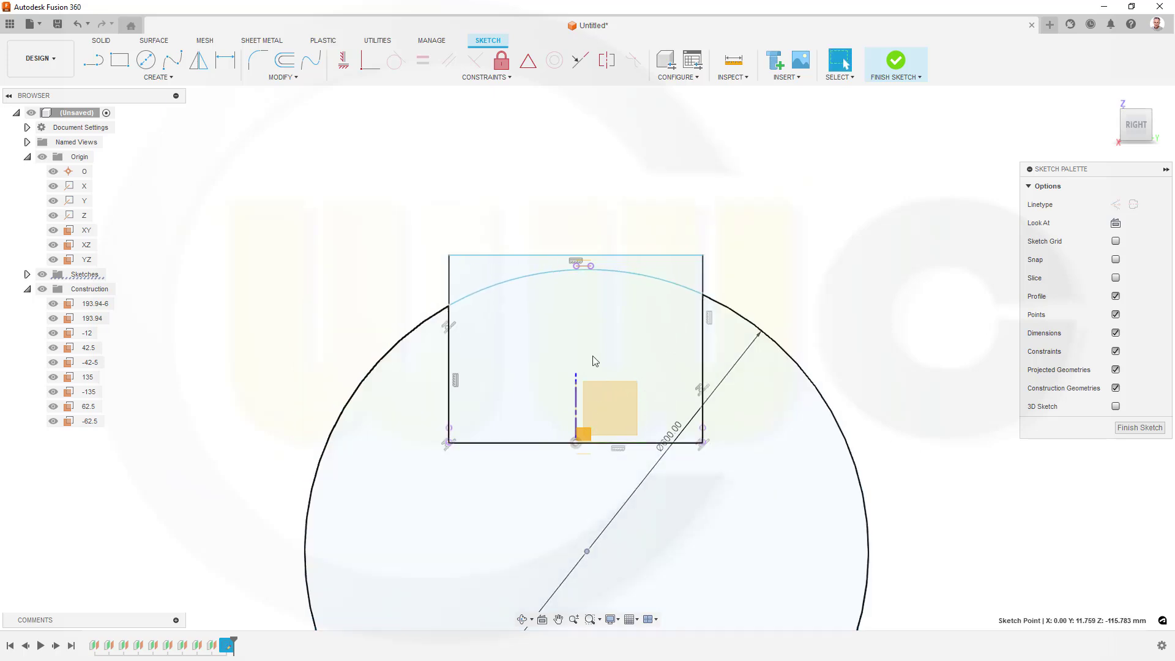
{"action": "left_click", "coordinate": [343, 60]}
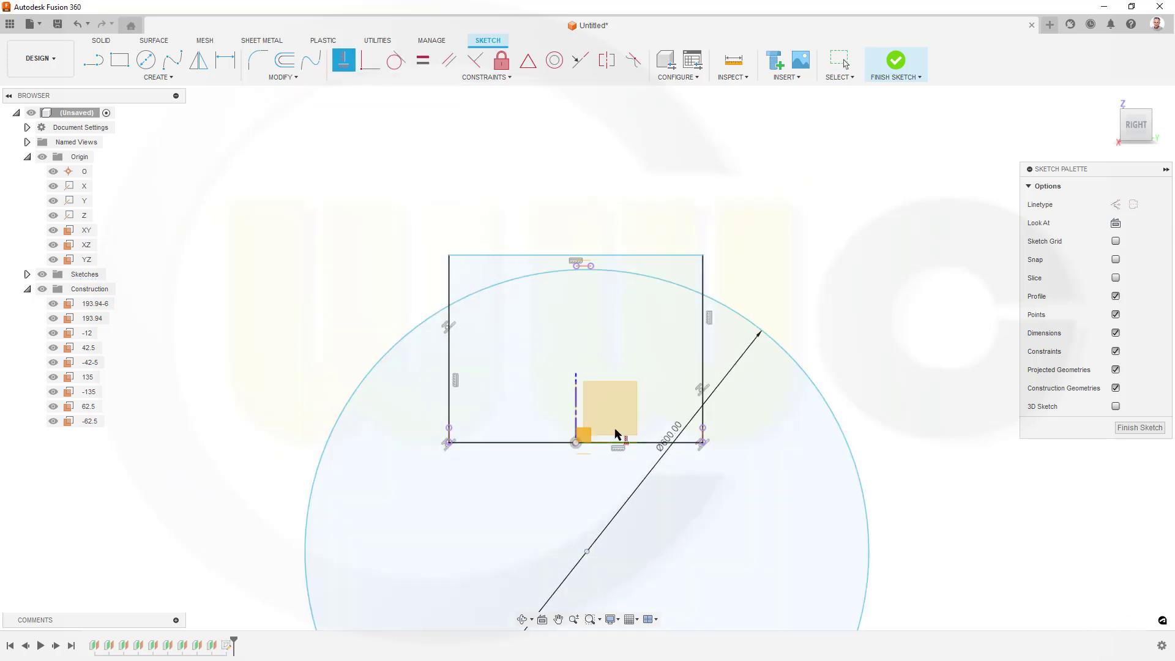
{"action": "left_click", "coordinate": [586, 552]}
{"action": "left_click", "coordinate": [576, 445]}
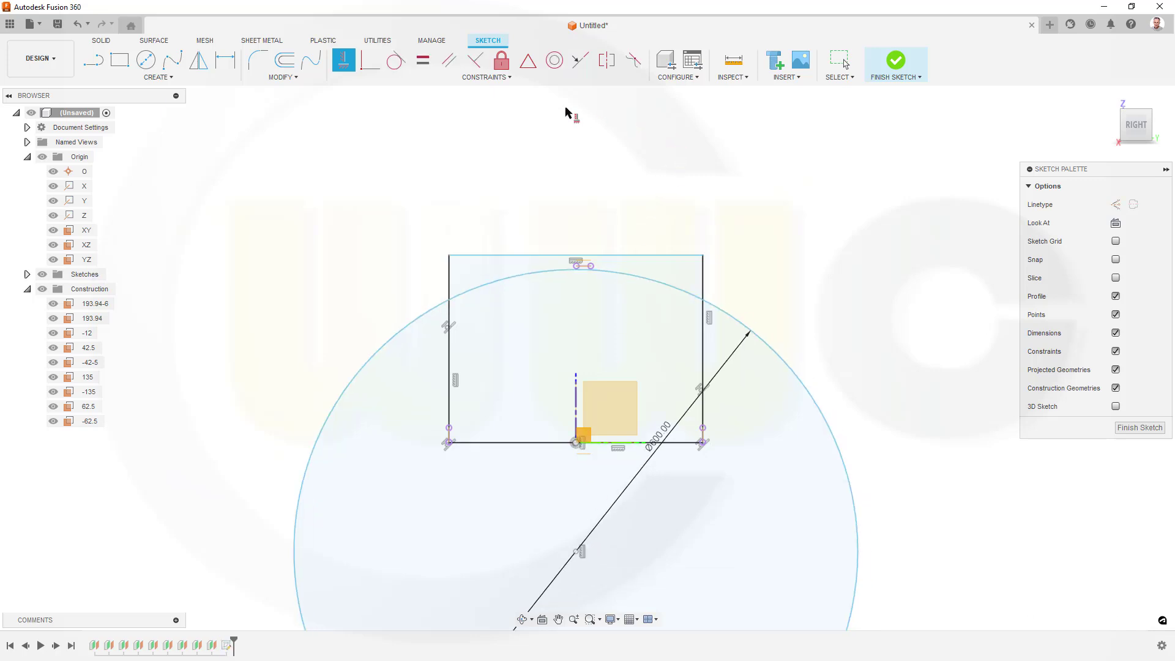
{"action": "key", "text": "Escape"}
Step: Make the 600 mm circle tangent to the projected line of plane 193.94-6 near the rectangle's top
{"action": "left_click", "coordinate": [394, 60]}
{"action": "scroll", "coordinate": [612, 294], "scroll_direction": "up", "scroll_amount": 5}
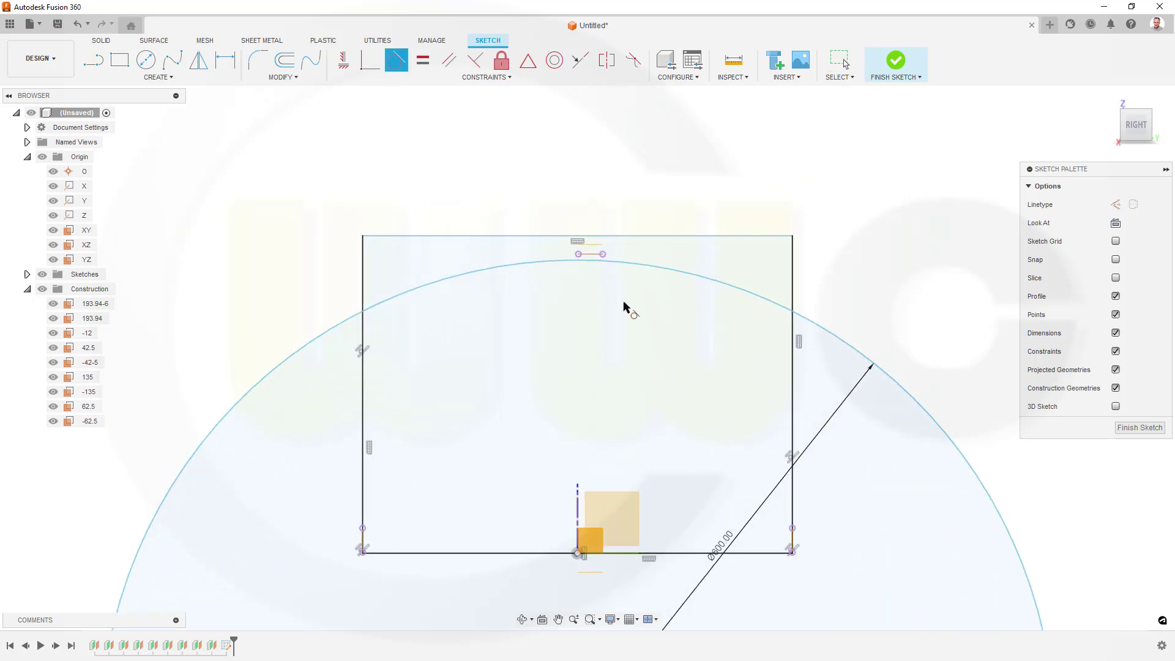
{"action": "left_click", "coordinate": [585, 244]}
{"action": "left_click", "coordinate": [585, 235]}
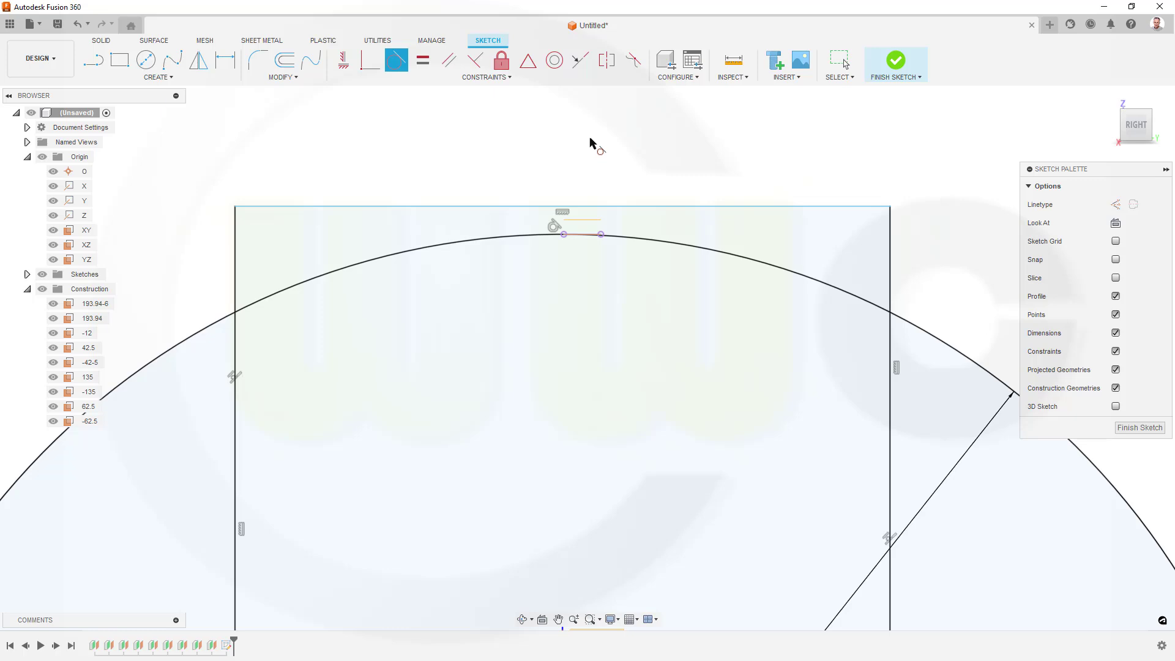
{"action": "scroll", "coordinate": [616, 158], "scroll_direction": "down", "scroll_amount": 2}
{"action": "scroll", "coordinate": [659, 177], "scroll_direction": "down", "scroll_amount": 1}
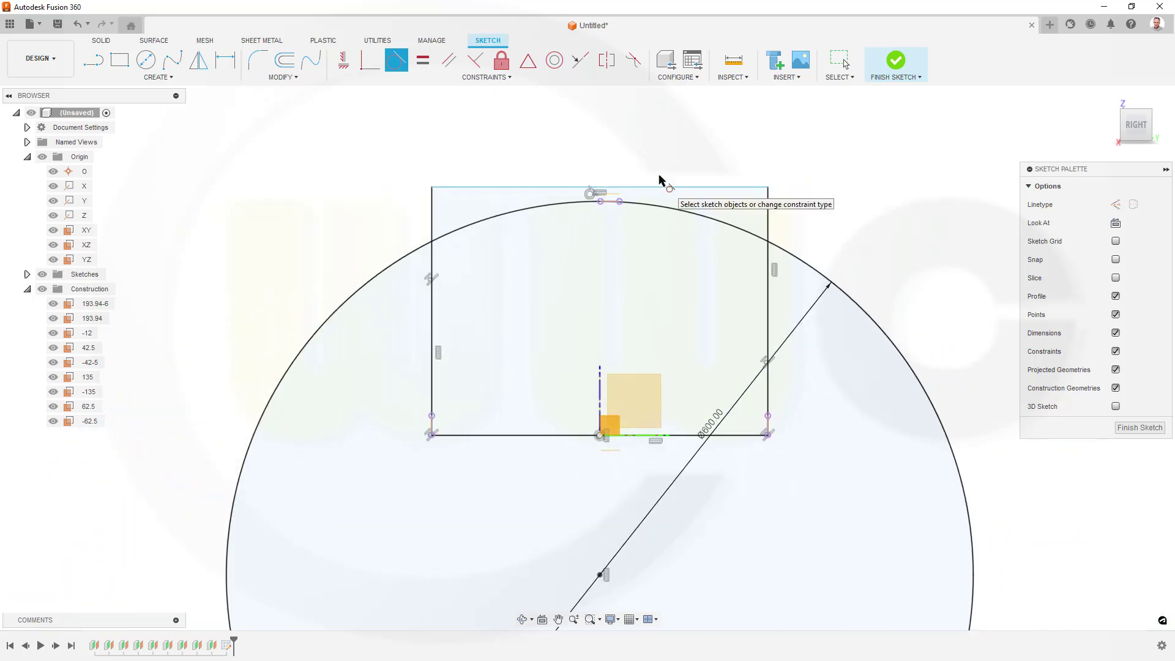
{"action": "key", "text": "Escape"}
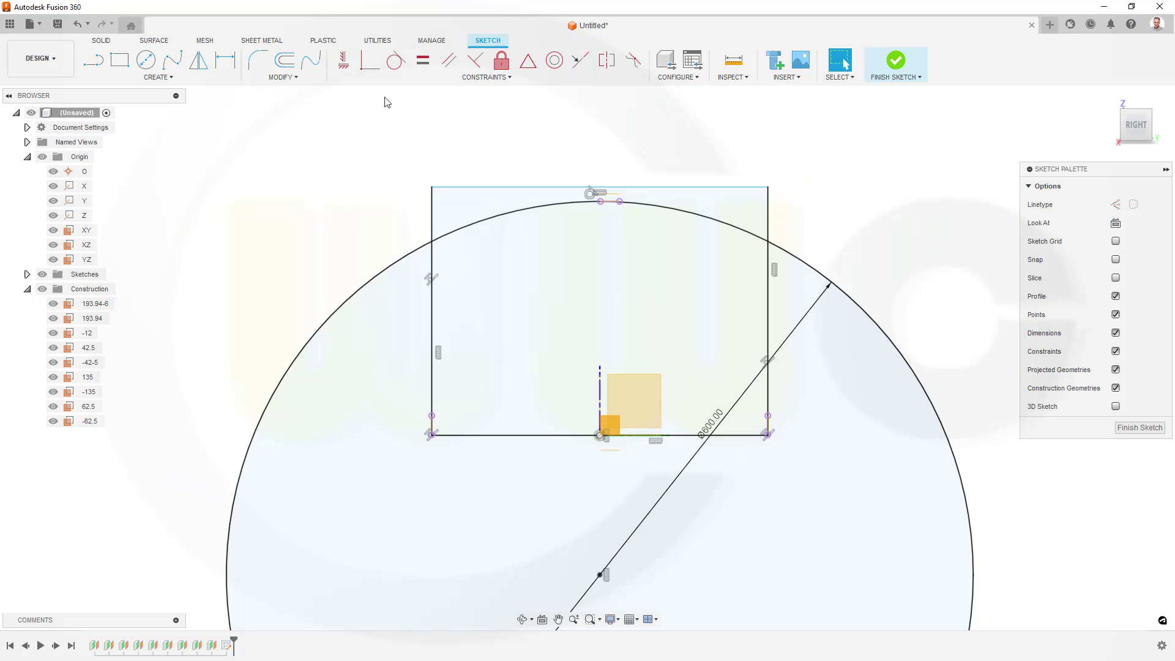
Step: Trim the rectangle's parts above the arc and the circle's portion outside the rectangle, and finish the sketch
{"action": "left_click", "coordinate": [298, 78]}
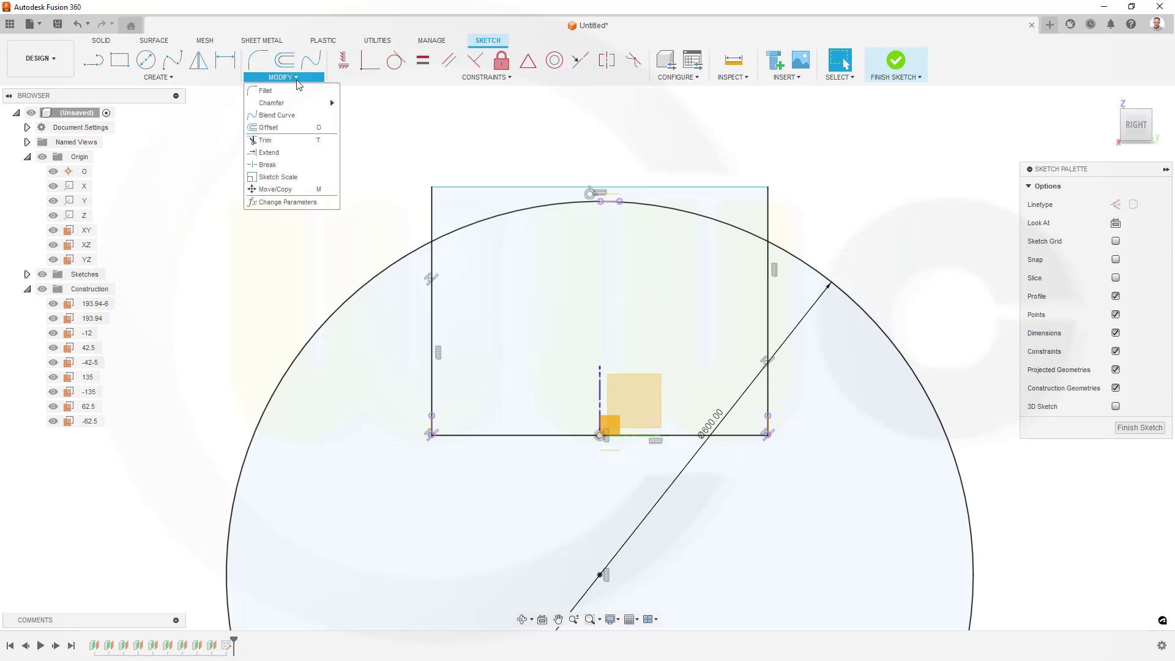
{"action": "left_click", "coordinate": [265, 140]}
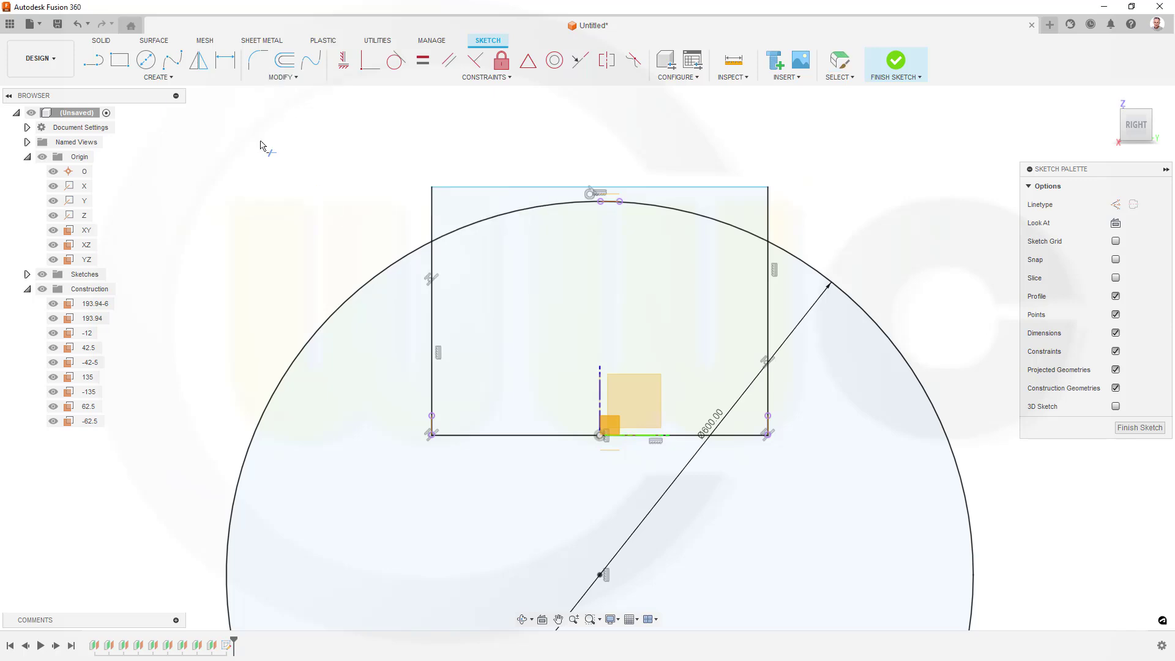
{"action": "left_click", "coordinate": [436, 211]}
{"action": "left_click", "coordinate": [468, 187]}
{"action": "left_click", "coordinate": [772, 208]}
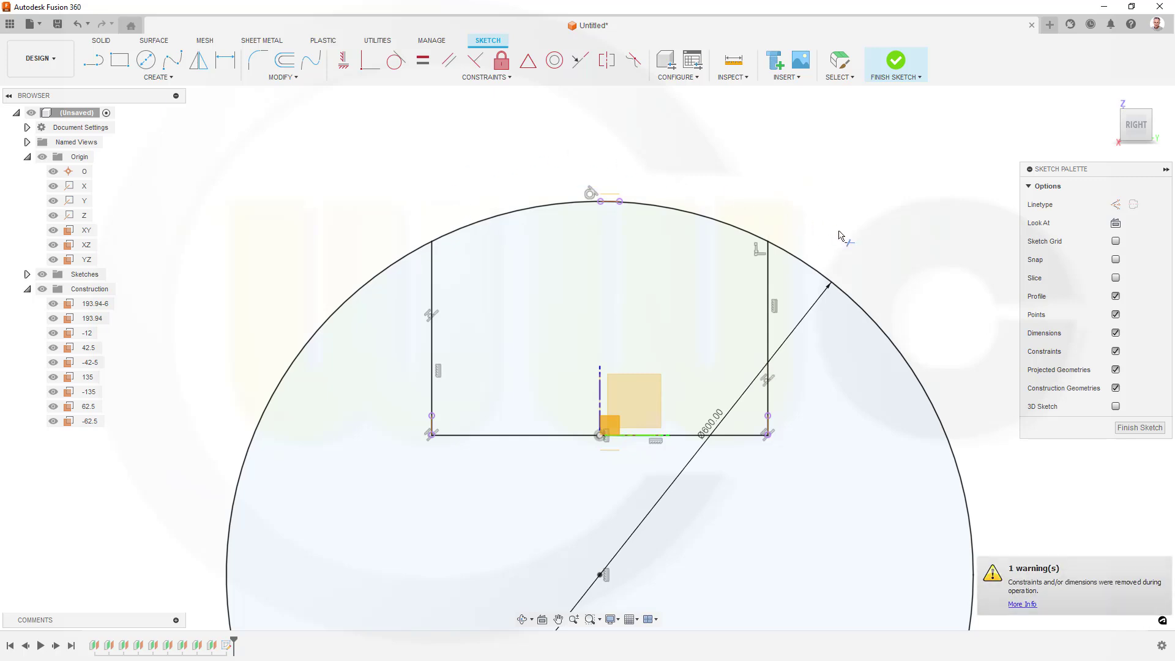
{"action": "left_click", "coordinate": [886, 338]}
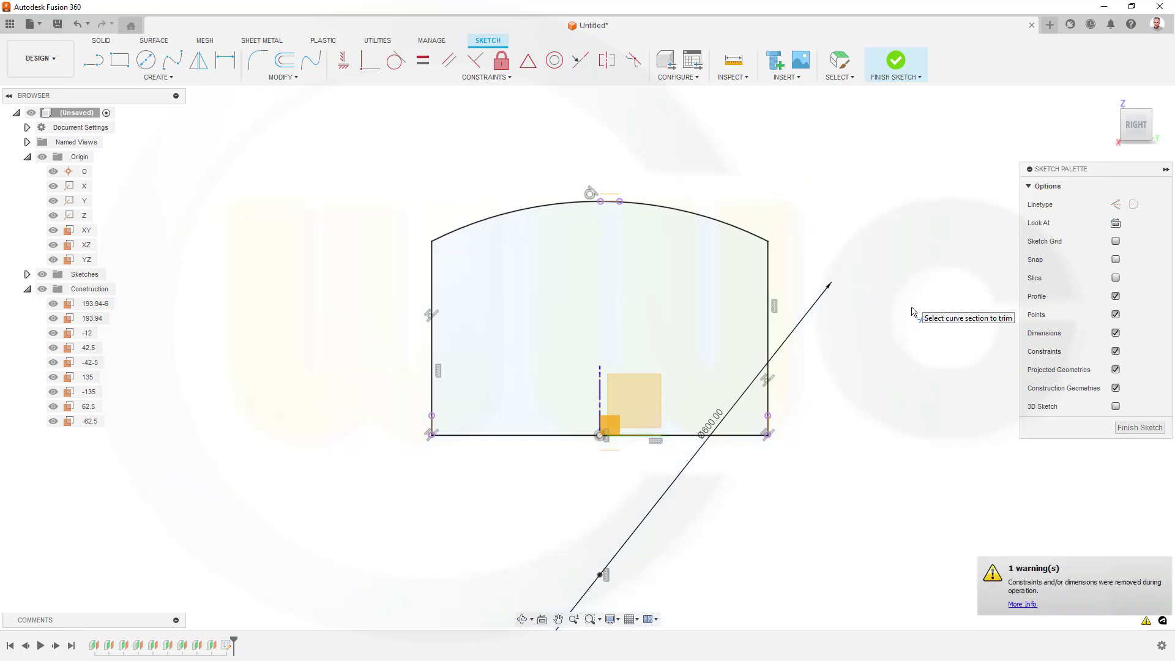
{"action": "left_click", "coordinate": [1136, 428]}
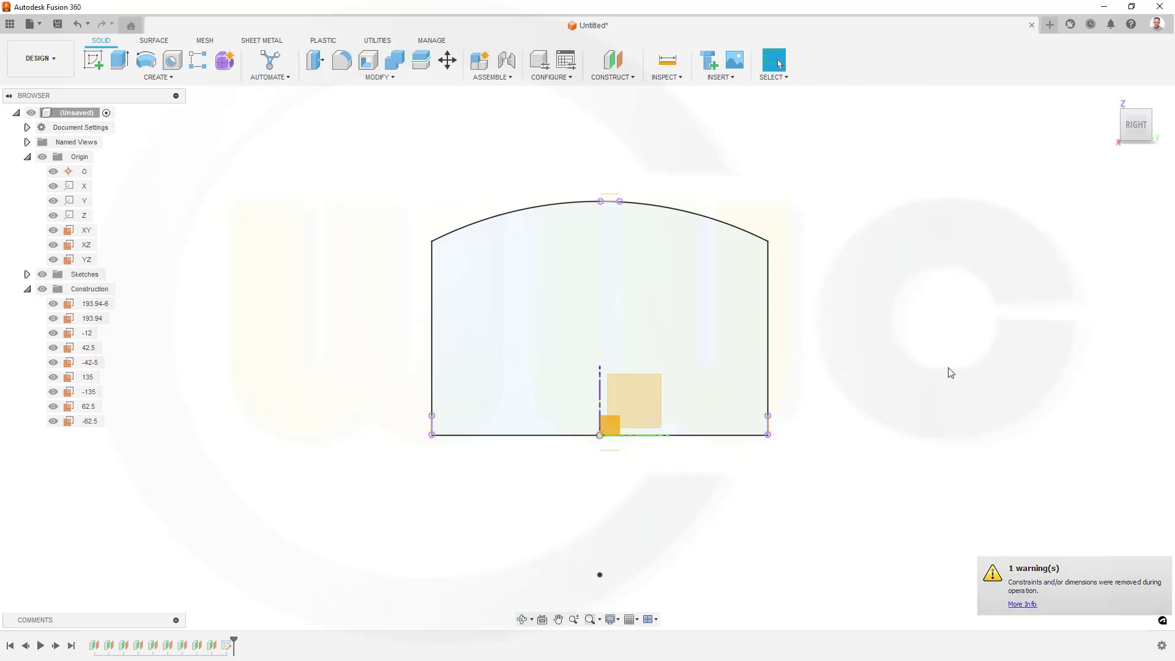
{"action": "middle_click_drag", "start_coordinate": [567, 461], "coordinate": [620, 451]}
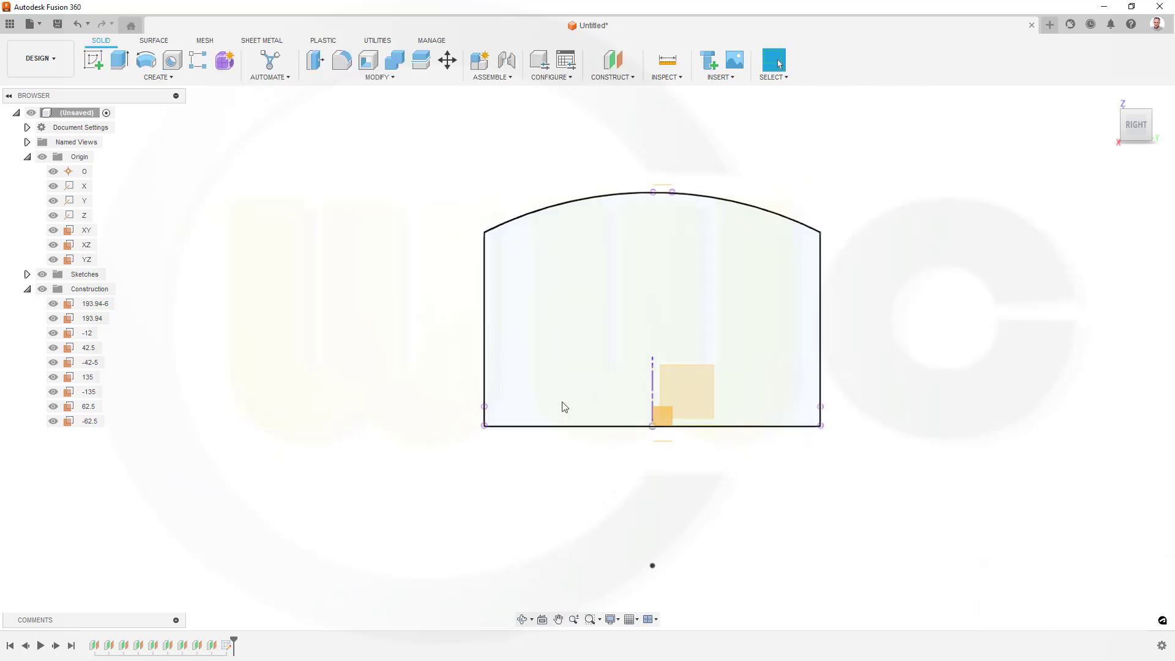
Step: Set up a two-sided Extrude of the arched profile with the To Object extent type on both sides
{"action": "middle_click_drag", "start_coordinate": [566, 398], "coordinate": [637, 414], "text": "shift"}
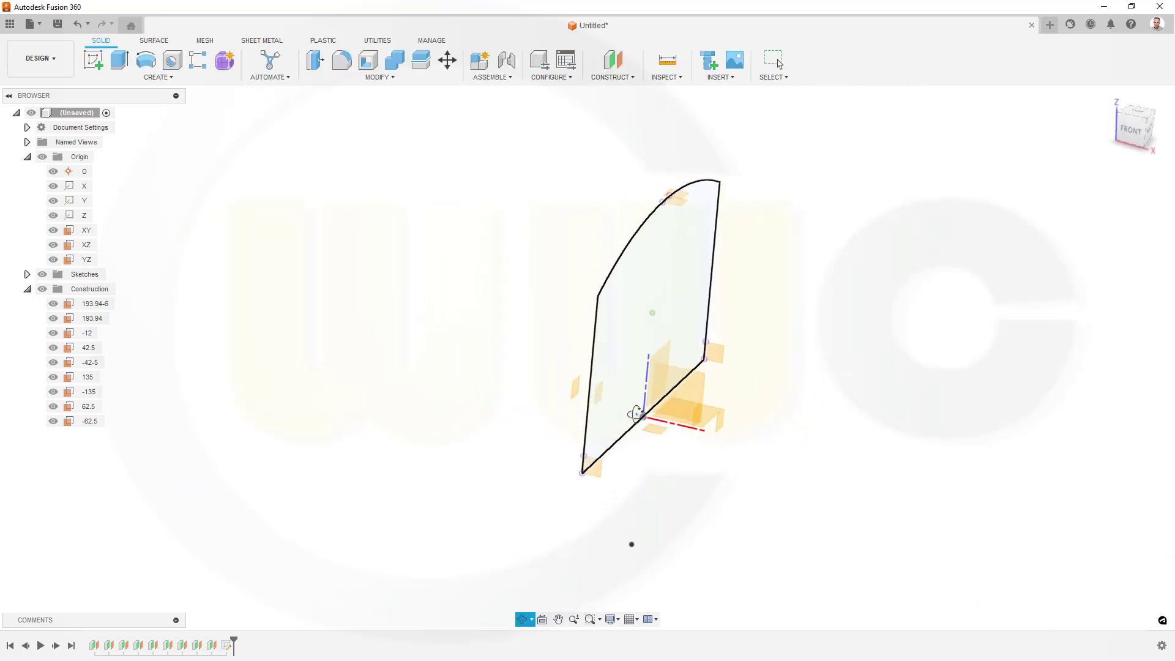
{"action": "scroll", "coordinate": [690, 463], "scroll_direction": "up", "scroll_amount": 3}
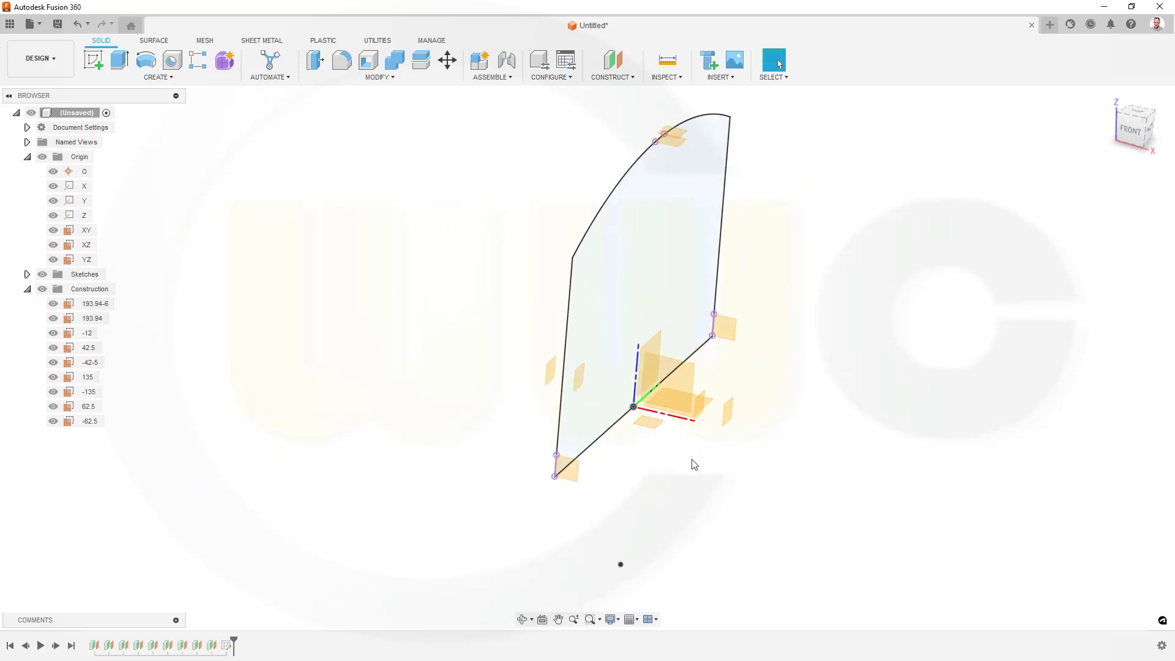
{"action": "left_click", "coordinate": [115, 64]}
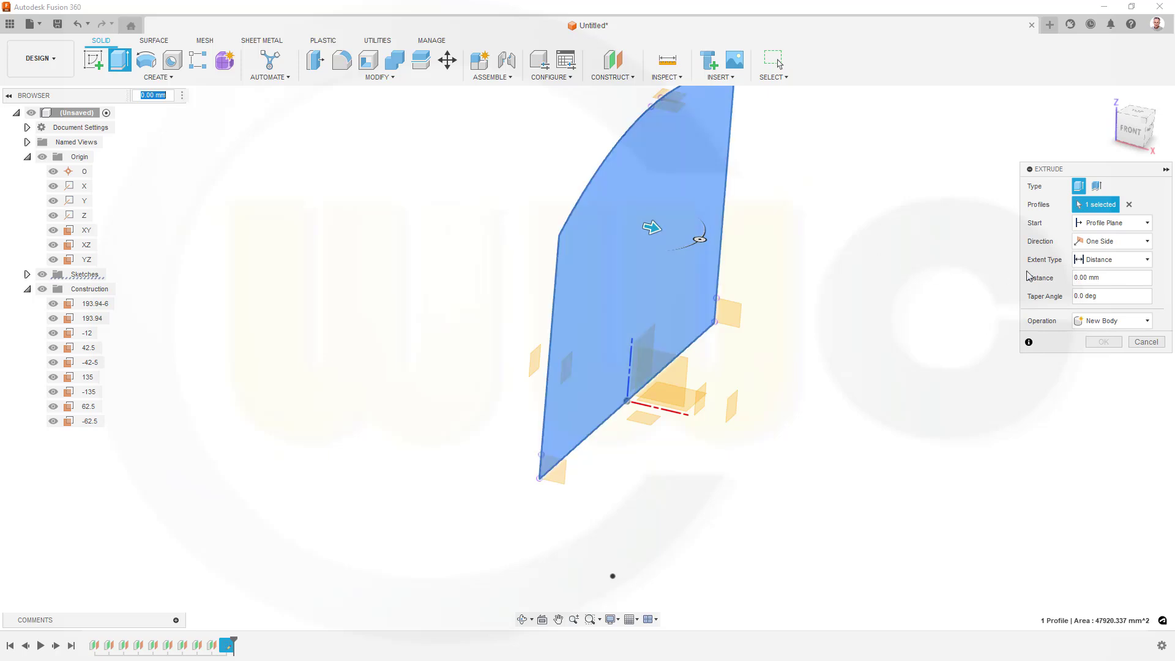
{"action": "left_click", "coordinate": [1148, 245]}
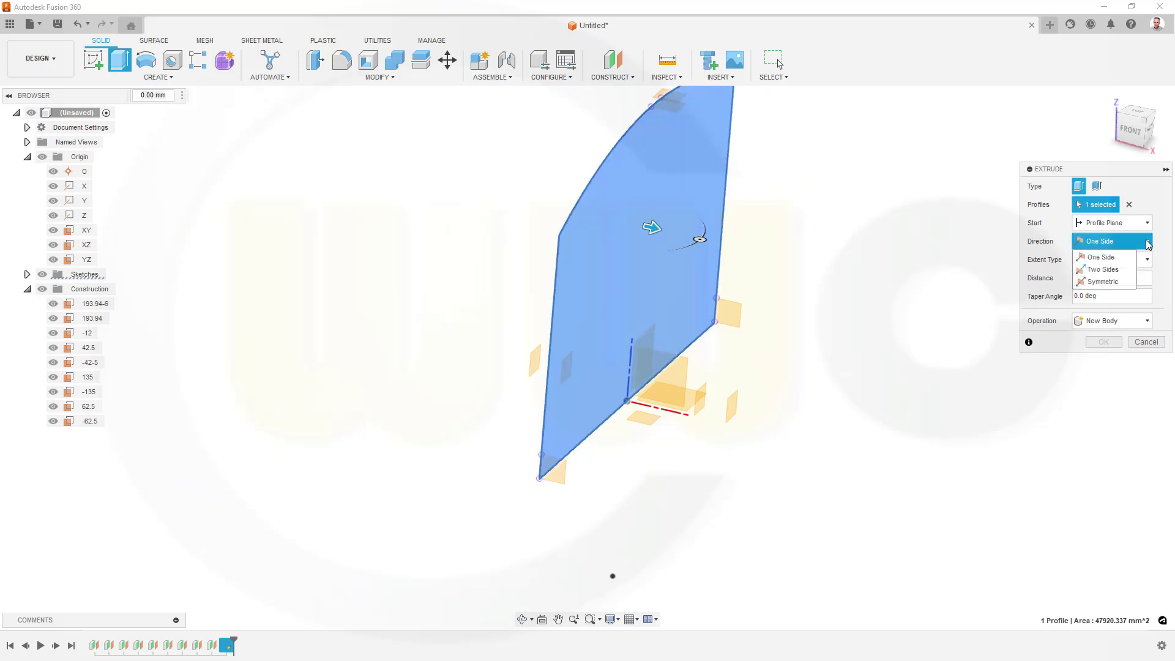
{"action": "left_click", "coordinate": [1110, 263]}
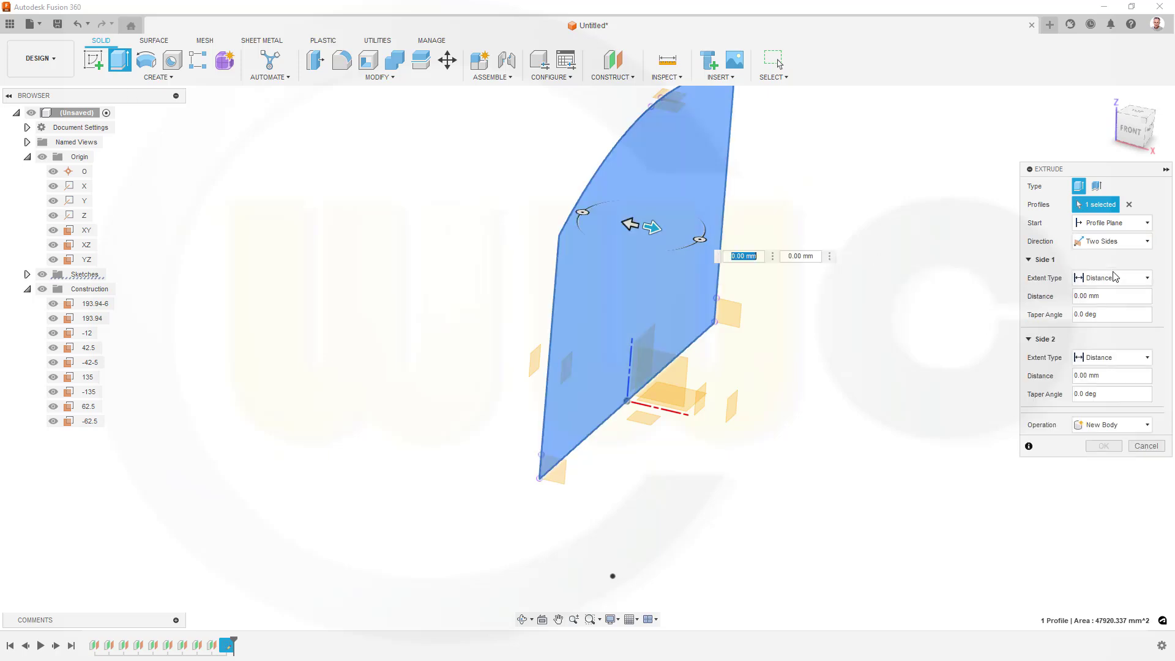
{"action": "left_click", "coordinate": [1147, 278]}
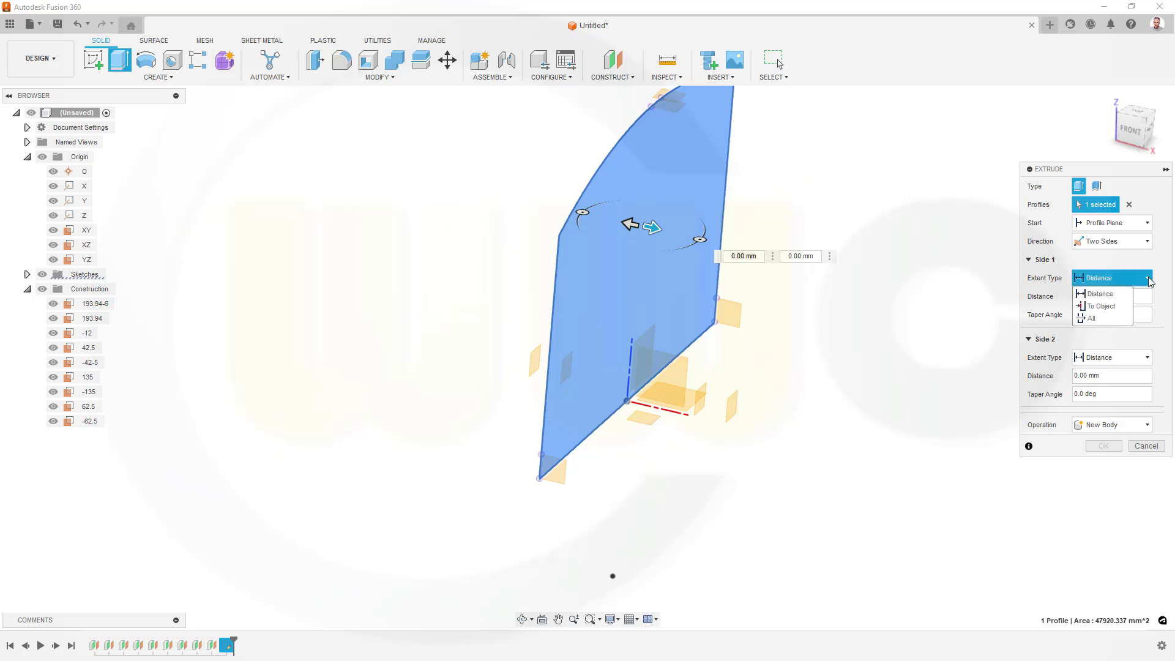
{"action": "left_click", "coordinate": [1115, 307]}
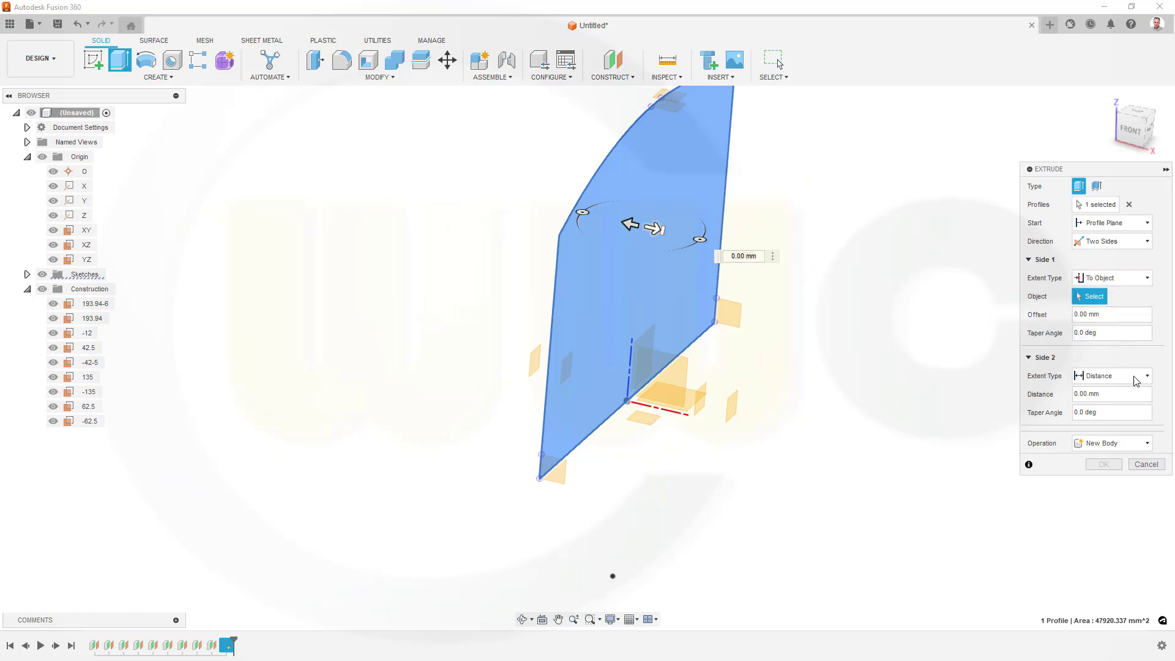
{"action": "left_click", "coordinate": [1147, 377]}
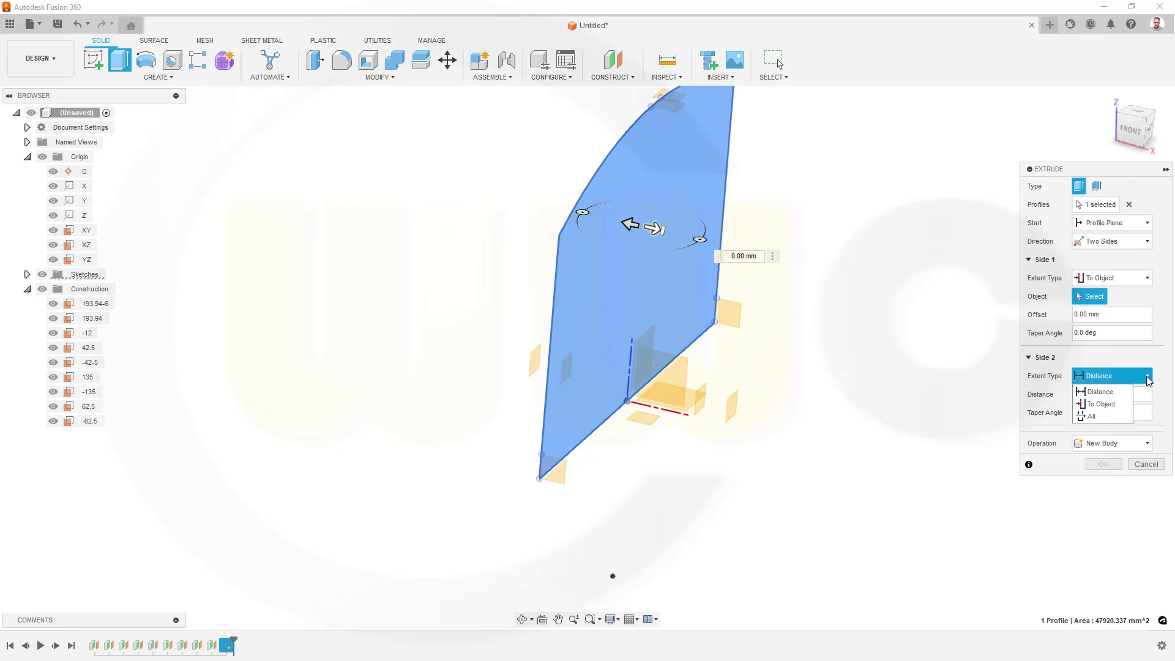
{"action": "left_click", "coordinate": [1104, 404]}
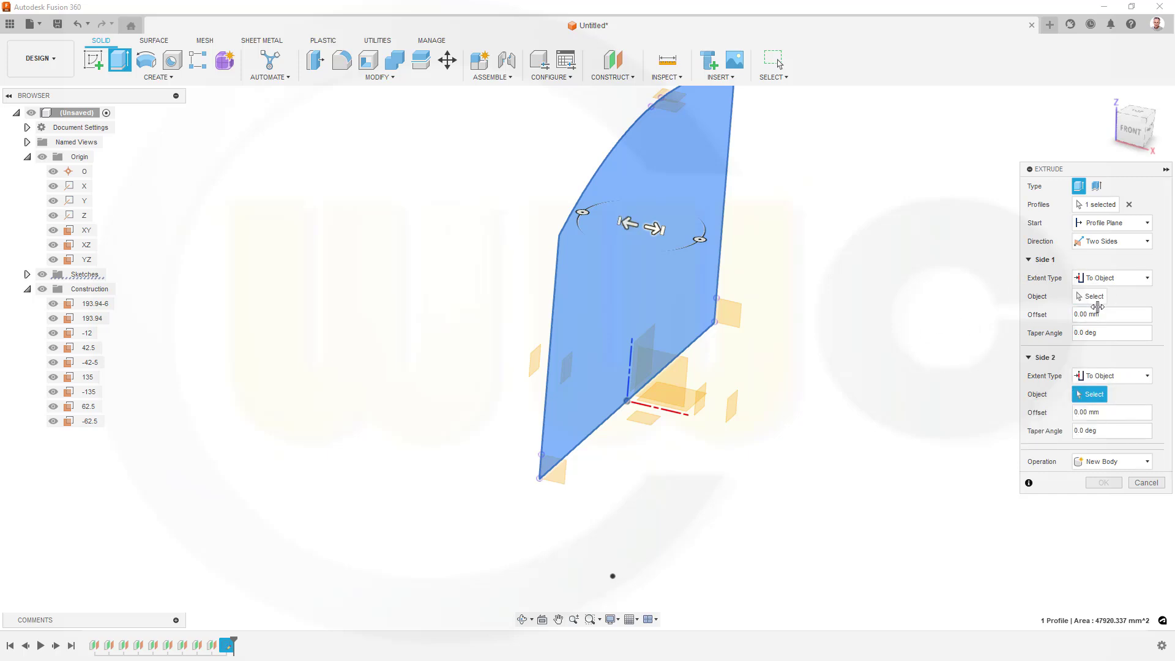
Step: Extrude side 1 up to plane 42.5 and side 2 up to plane -42-5 as a new body
{"action": "left_click", "coordinate": [1092, 297]}
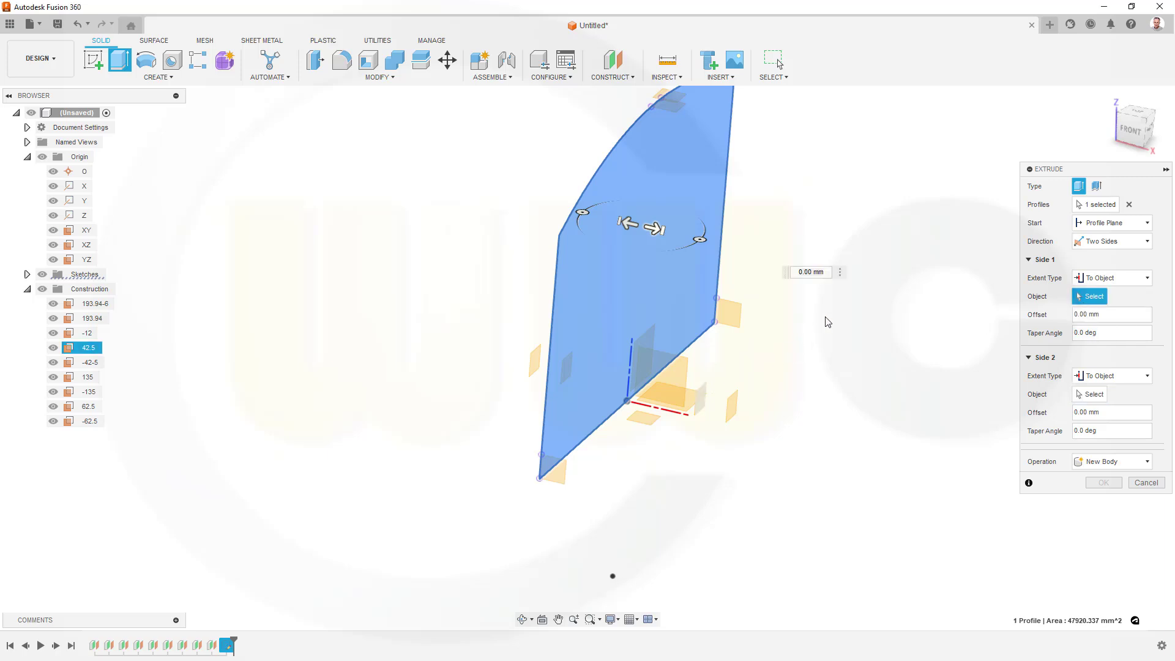
{"action": "left_click", "coordinate": [702, 394]}
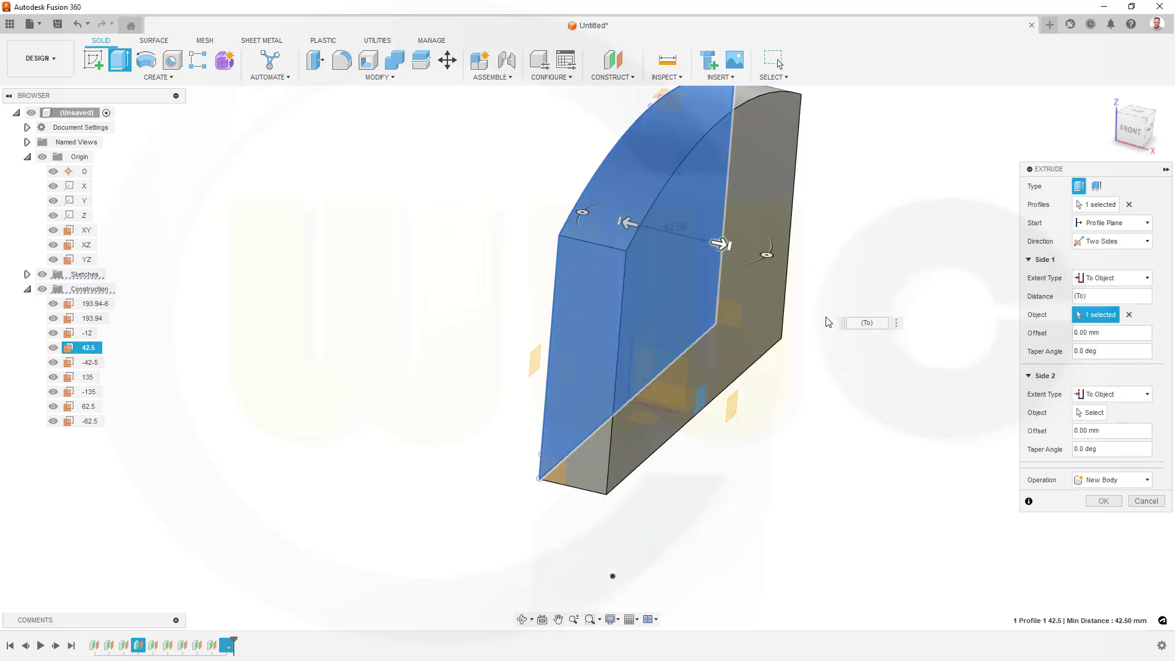
{"action": "left_click", "coordinate": [1087, 413]}
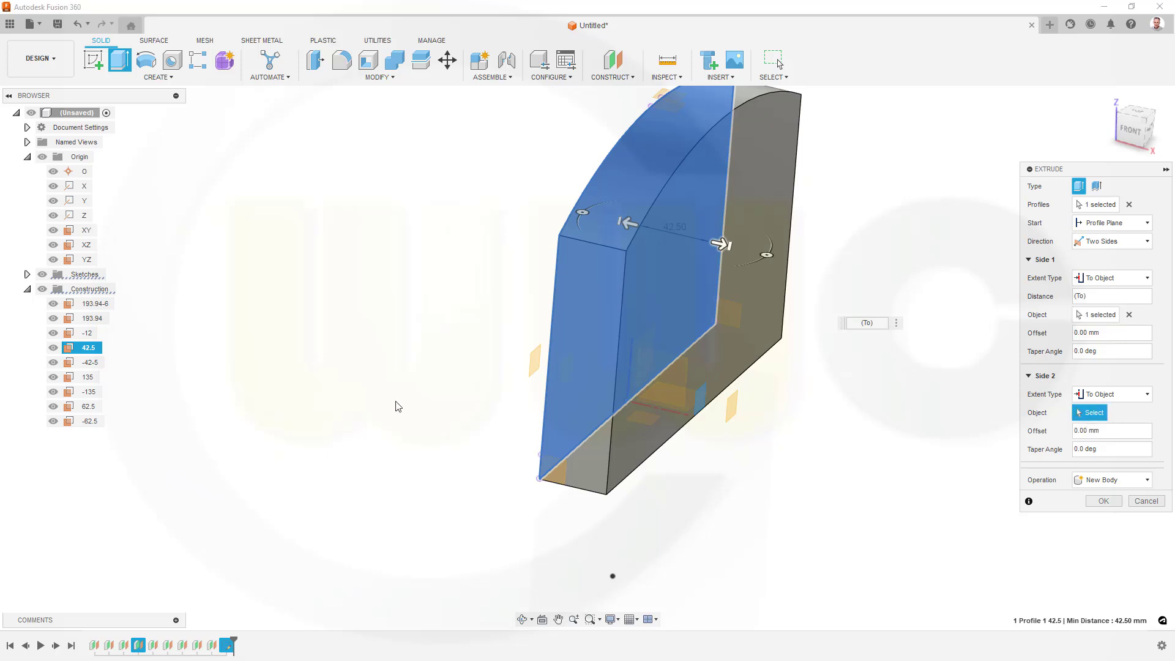
{"action": "middle_click_drag", "start_coordinate": [394, 406], "coordinate": [453, 396], "text": "shift"}
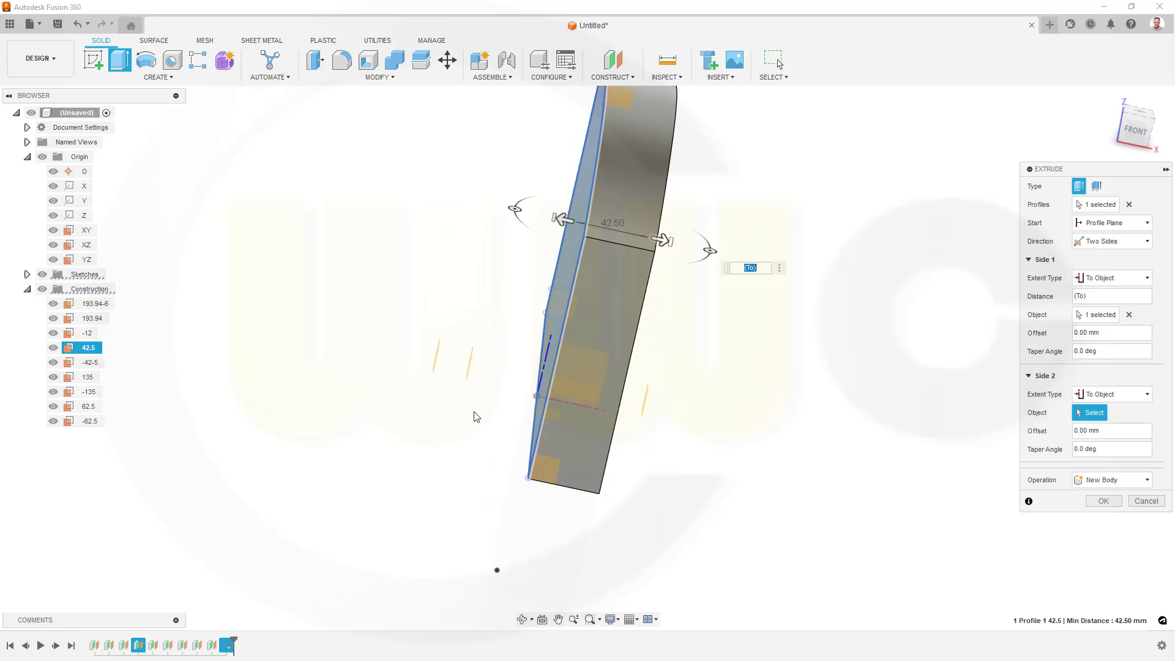
{"action": "middle_click_drag", "start_coordinate": [467, 415], "coordinate": [462, 414], "text": "shift"}
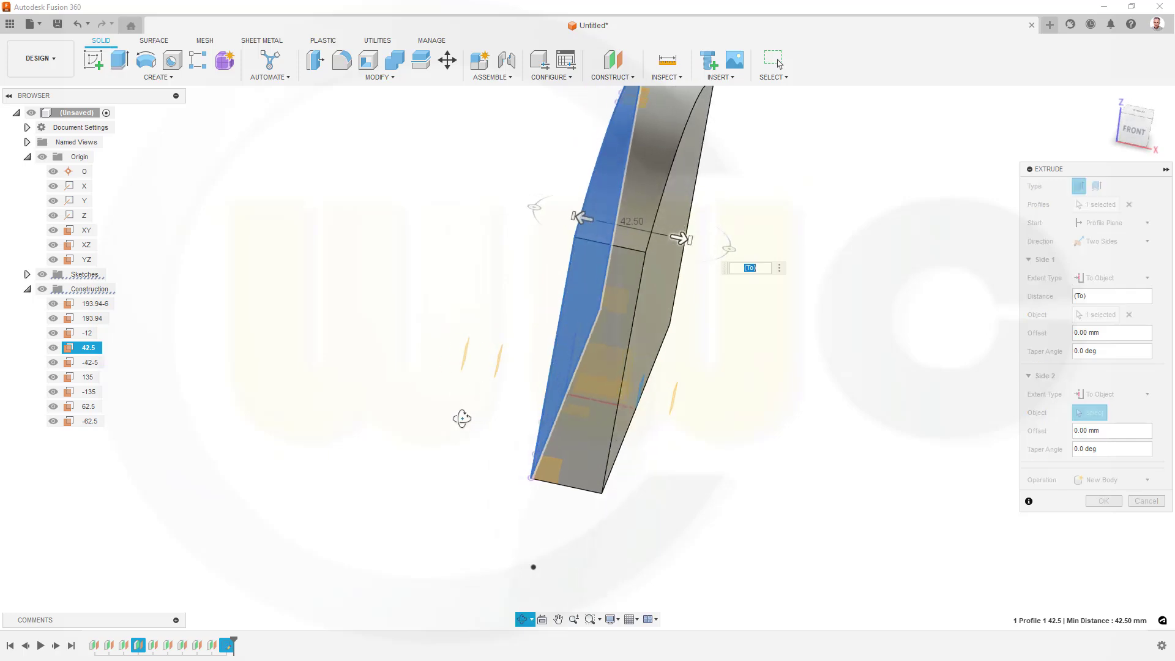
{"action": "left_click", "coordinate": [498, 366]}
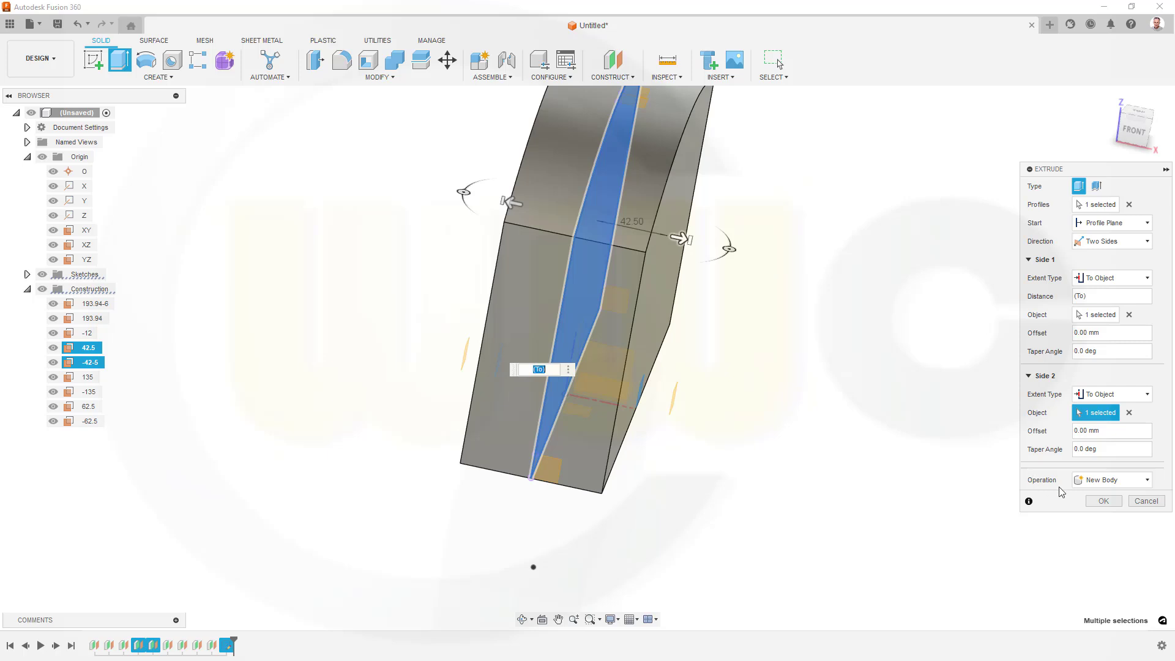
{"action": "left_click", "coordinate": [1101, 500]}
Step: Start a Draft on the arched body and select its two large arched faces and two narrow end faces
{"action": "middle_click_drag", "start_coordinate": [1086, 496], "coordinate": [478, 294], "text": "shift"}
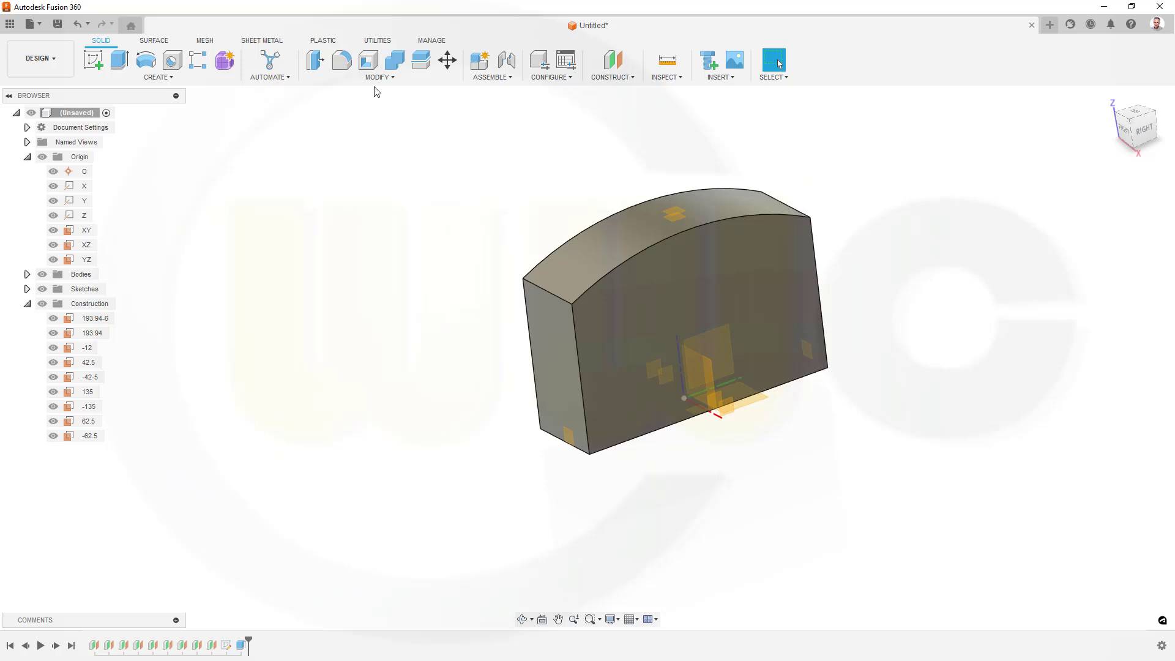
{"action": "left_click", "coordinate": [392, 78]}
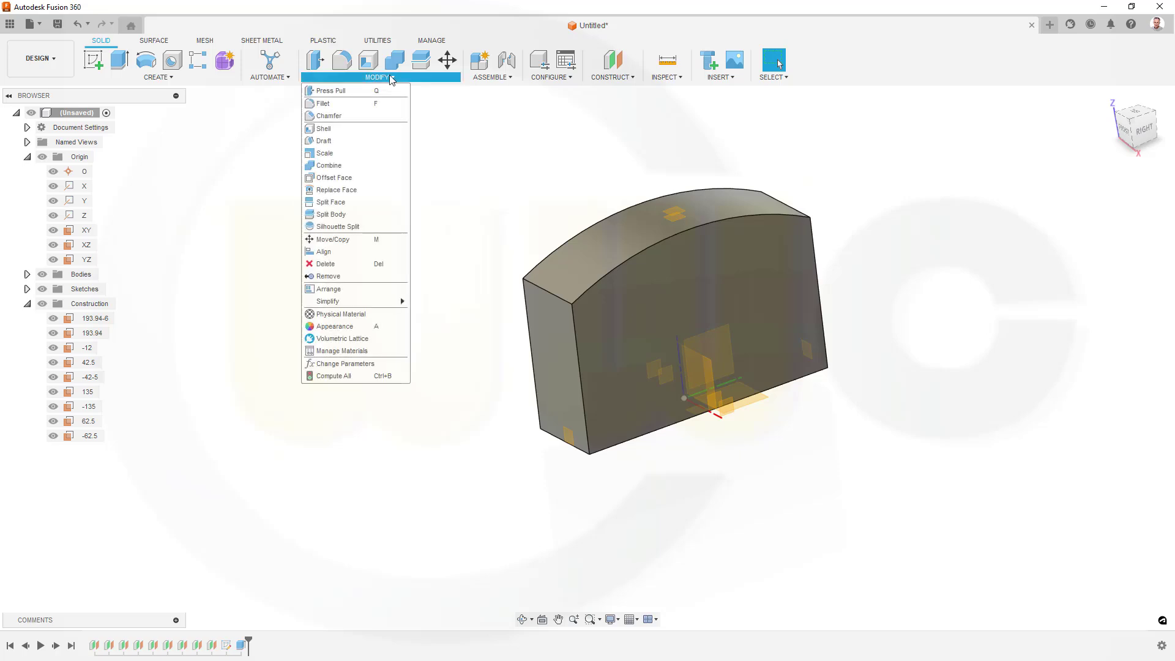
{"action": "left_click", "coordinate": [330, 141]}
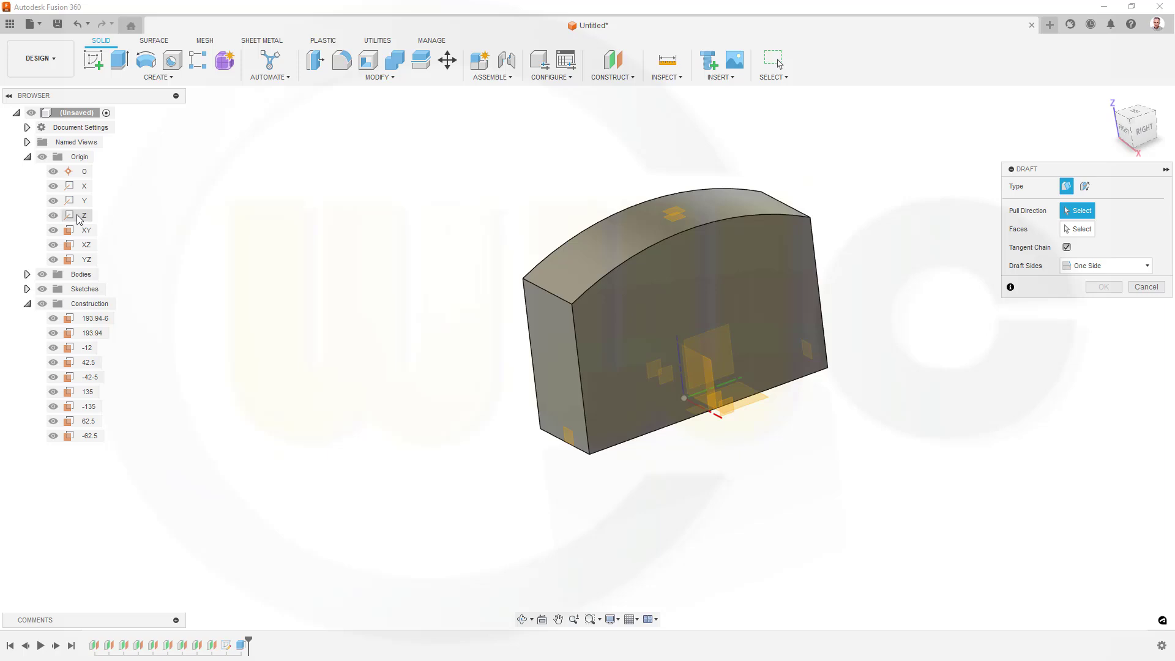
{"action": "left_click", "coordinate": [1073, 234]}
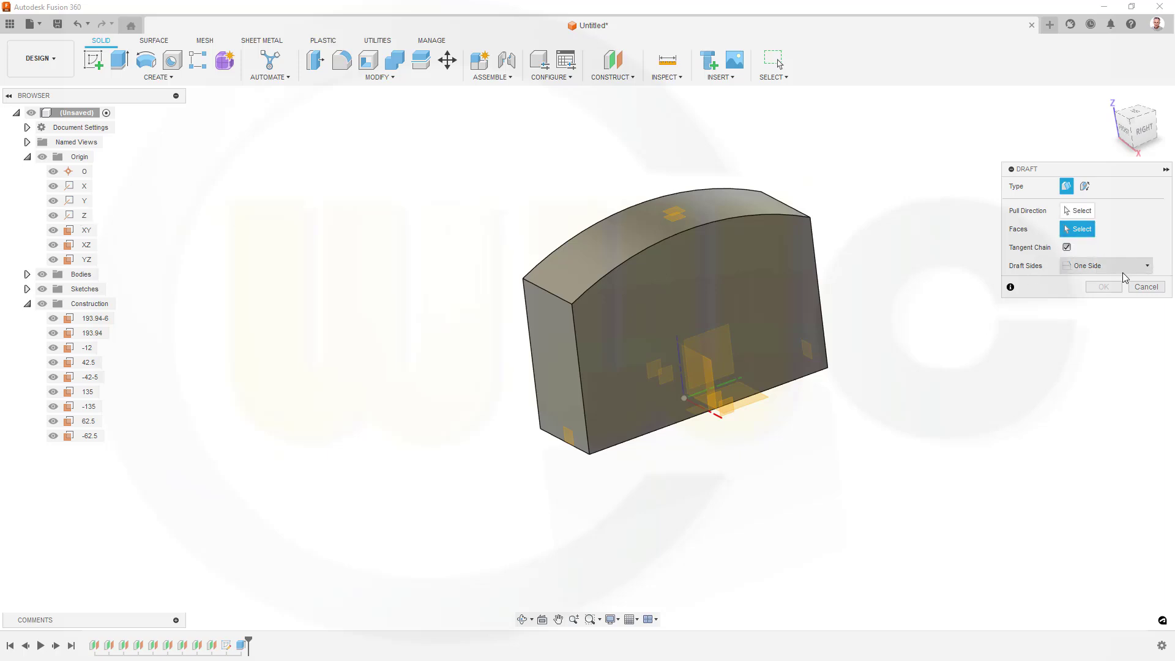
{"action": "left_click", "coordinate": [784, 301]}
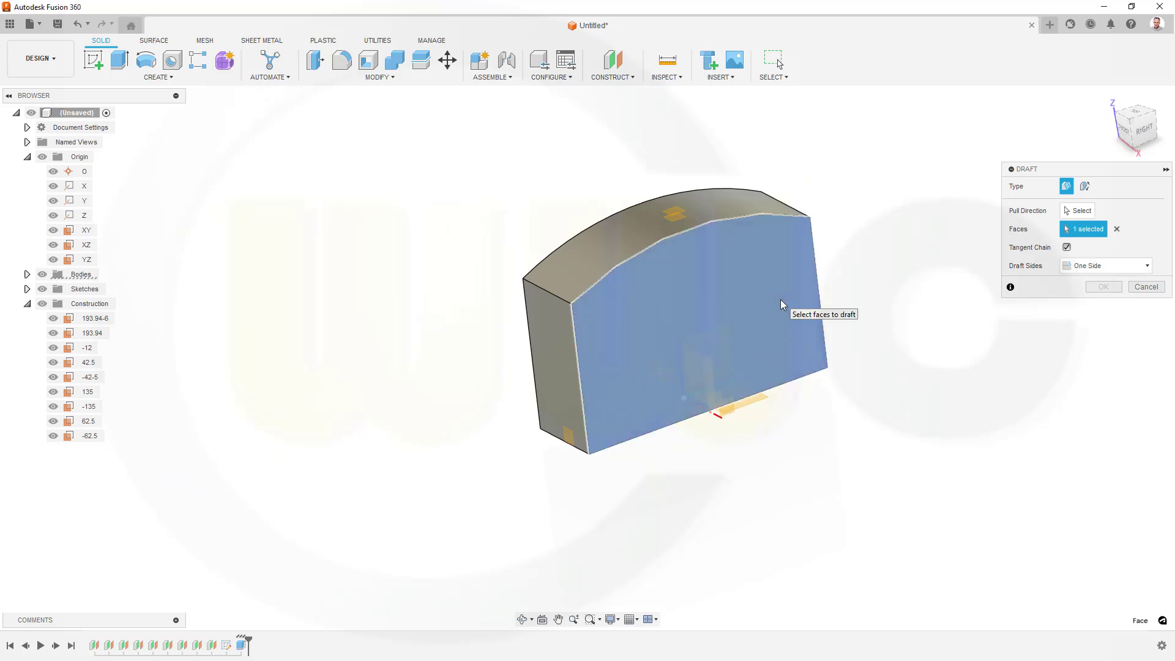
{"action": "left_click", "coordinate": [545, 361]}
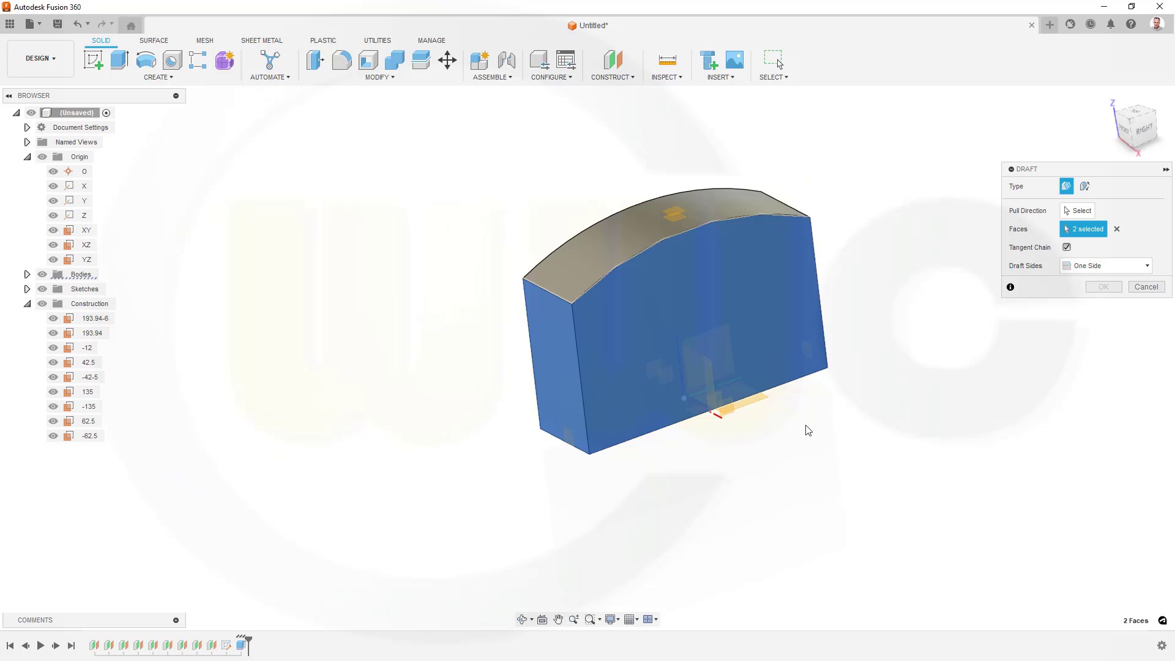
{"action": "middle_click_drag", "start_coordinate": [826, 446], "coordinate": [739, 383], "text": "shift"}
{"action": "left_click", "coordinate": [725, 358]}
{"action": "middle_click_drag", "start_coordinate": [847, 427], "coordinate": [677, 357], "text": "shift"}
{"action": "left_click", "coordinate": [675, 354]}
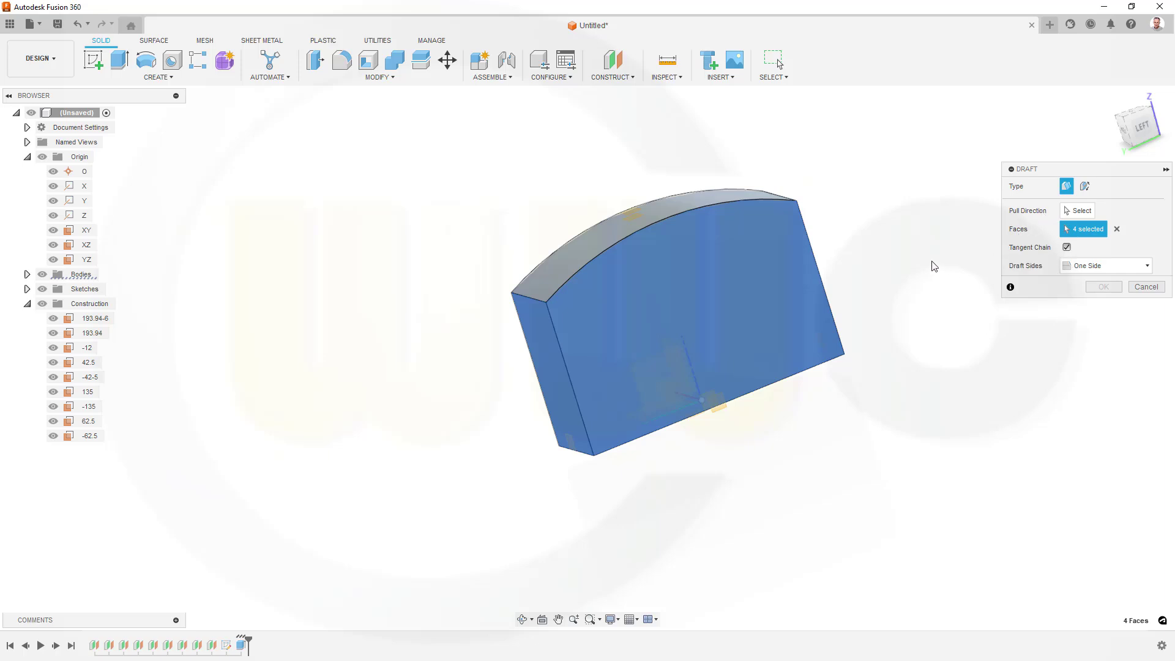
Step: Draft the four selected faces by 3 degrees, using the flat bottom face as the pull direction, flipped towards the body
{"action": "left_click", "coordinate": [1077, 211]}
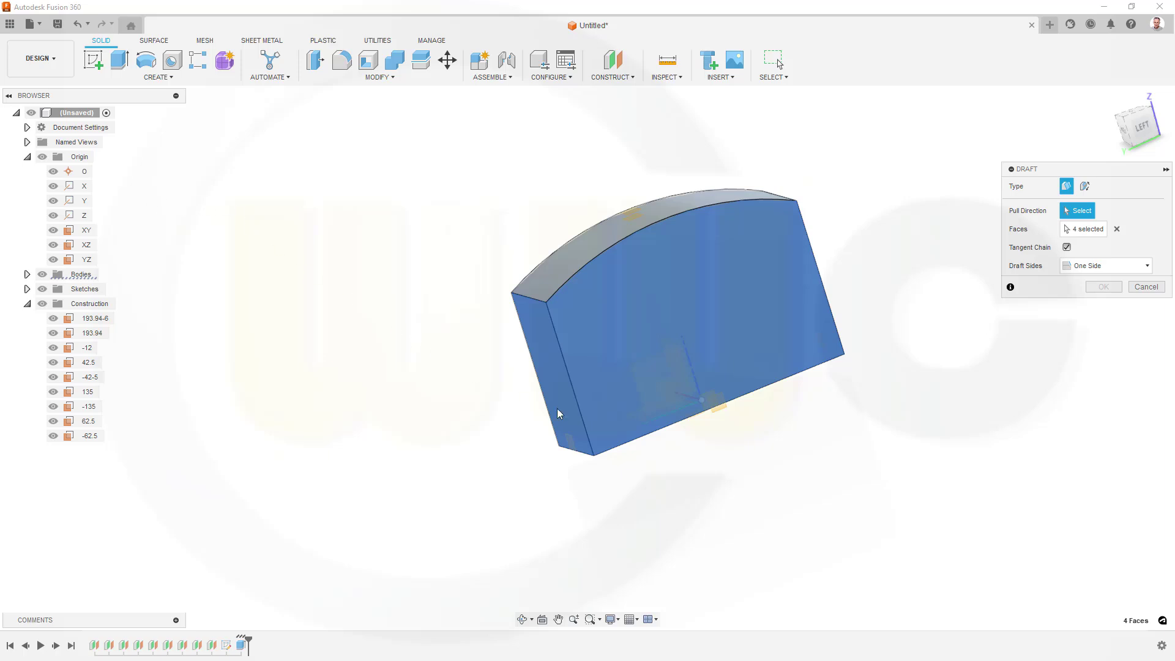
{"action": "middle_click_drag", "start_coordinate": [734, 524], "coordinate": [695, 454], "text": "shift"}
{"action": "left_click", "coordinate": [758, 385]}
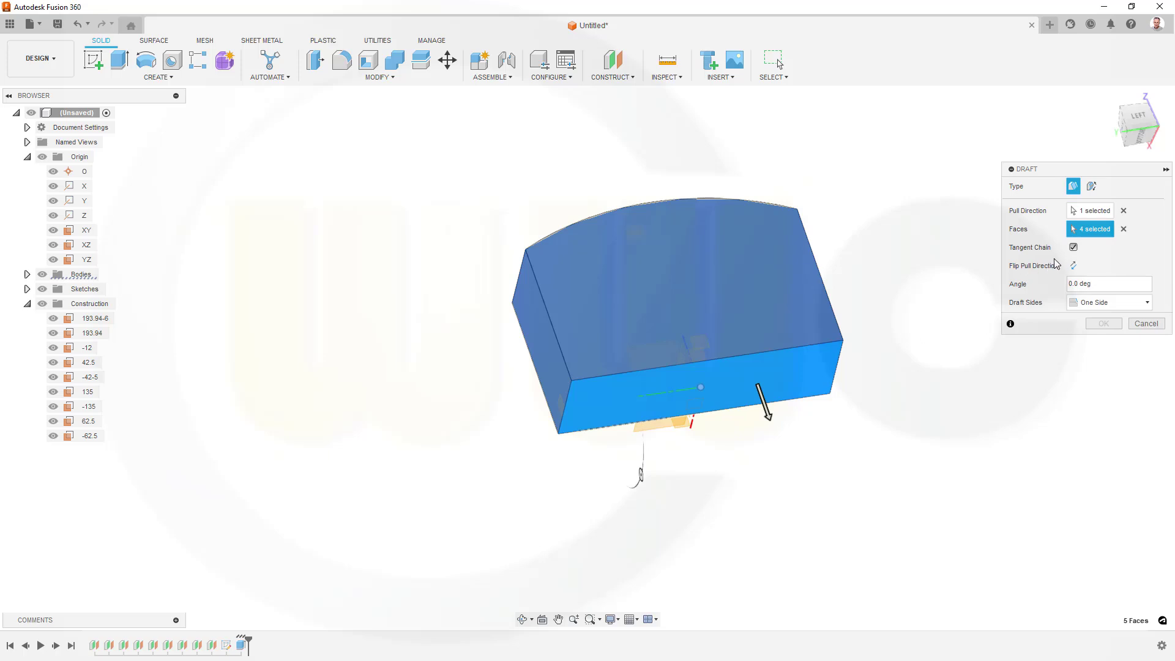
{"action": "left_click", "coordinate": [1073, 265]}
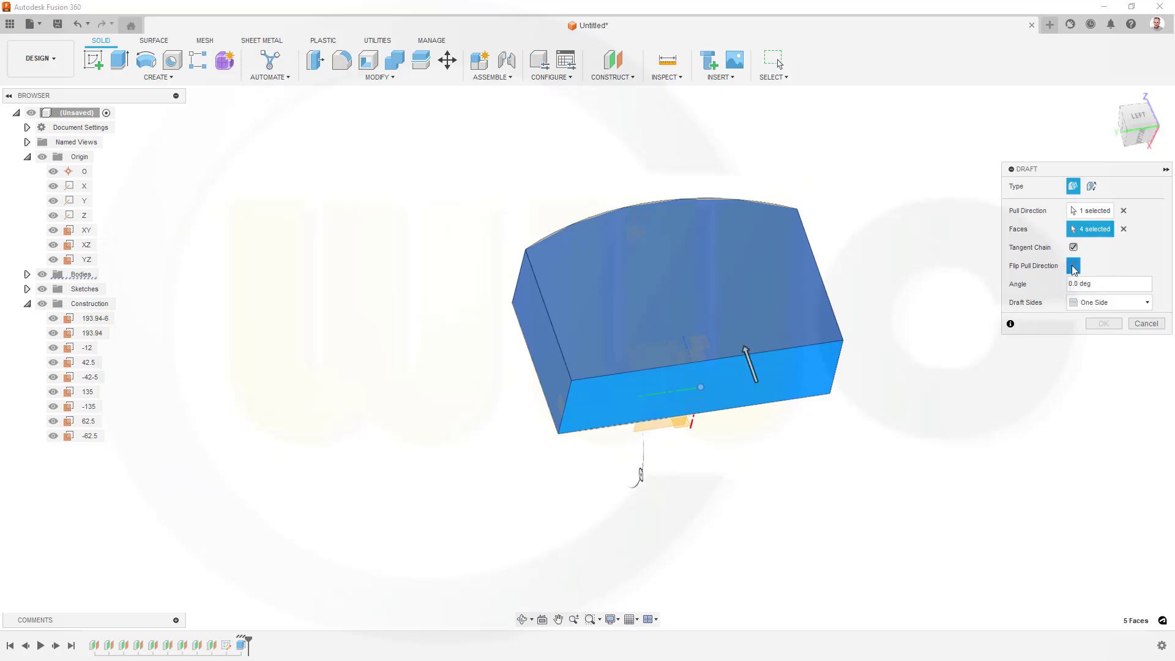
{"action": "left_click", "coordinate": [1112, 285]}
{"action": "type", "text": "3"}
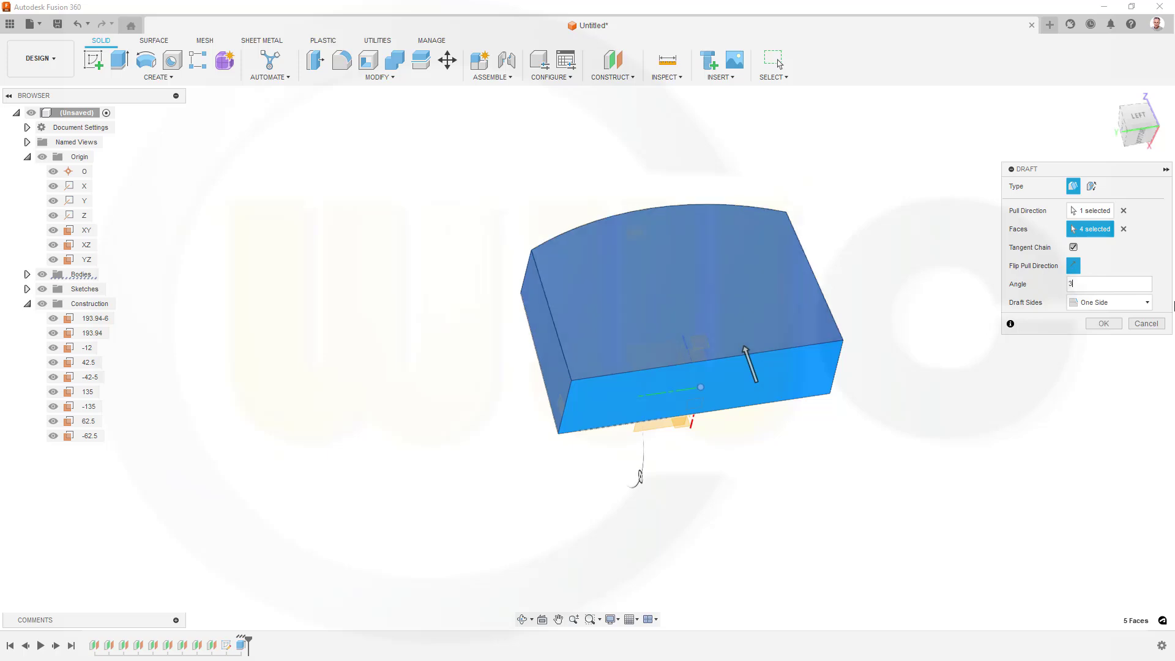
{"action": "left_click", "coordinate": [1106, 324]}
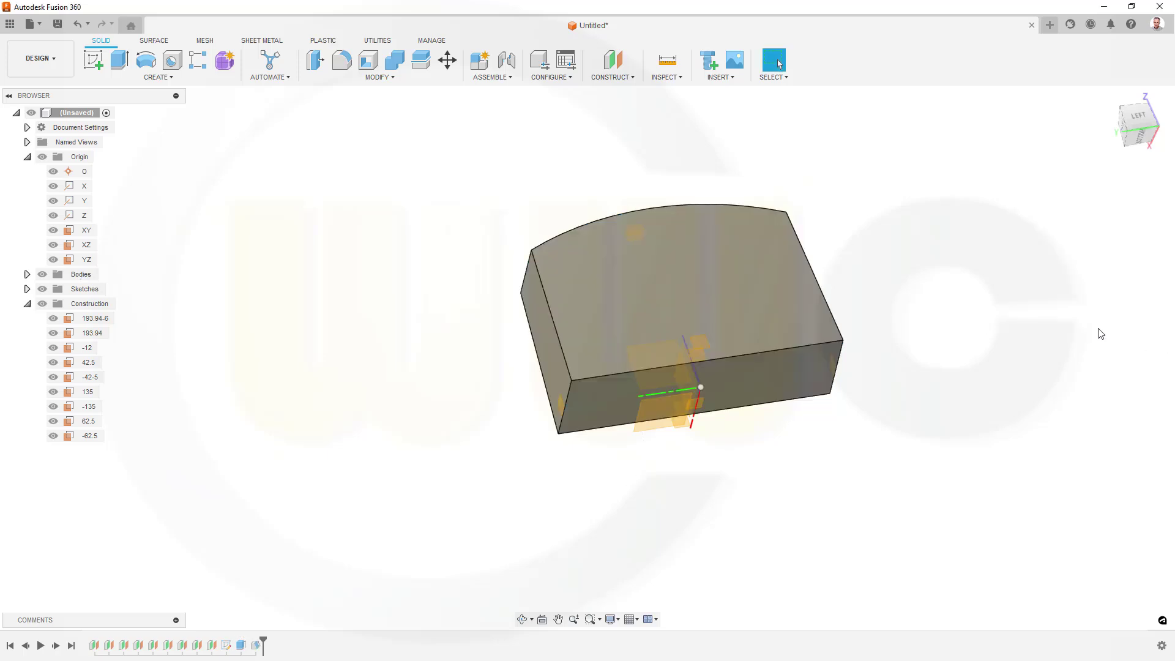
Step: Fillet the two short edges where the arched top meets the end faces with a 70 mm radius
{"action": "middle_click_drag", "start_coordinate": [721, 276], "coordinate": [672, 277], "text": "shift"}
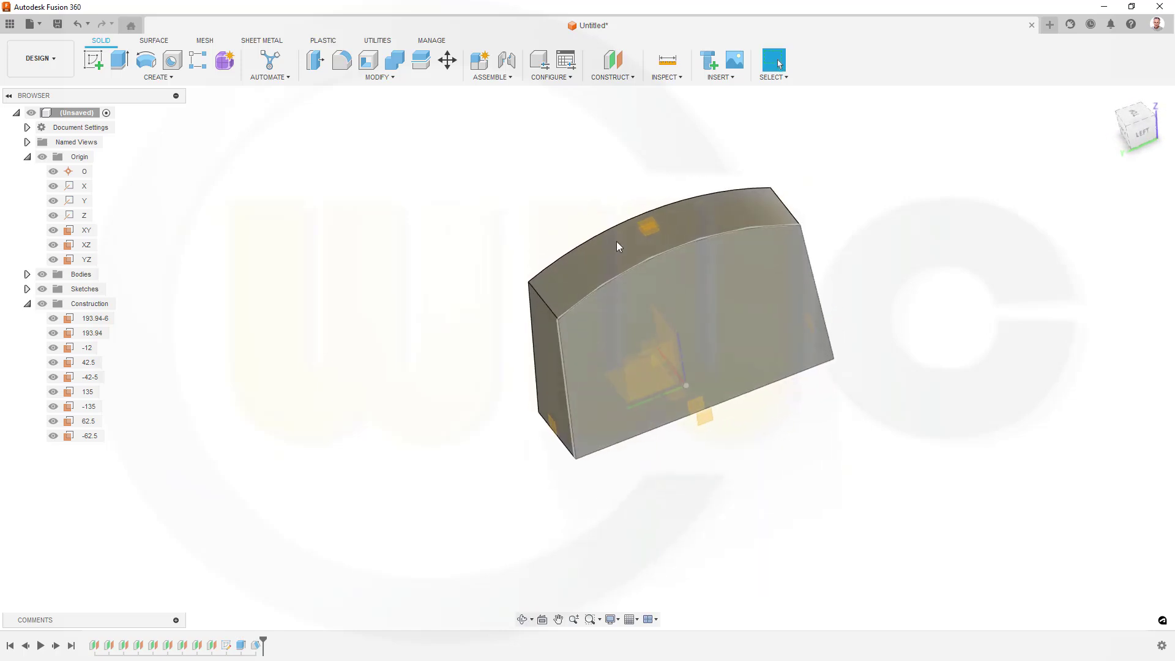
{"action": "left_click", "coordinate": [341, 59]}
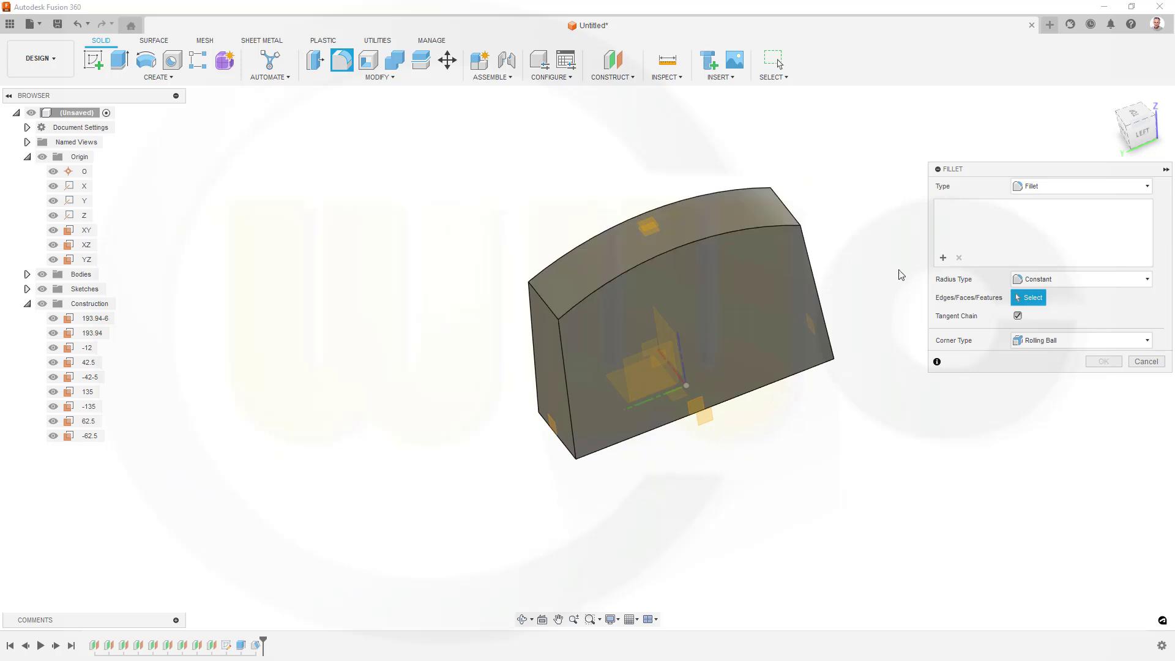
{"action": "left_click", "coordinate": [787, 211]}
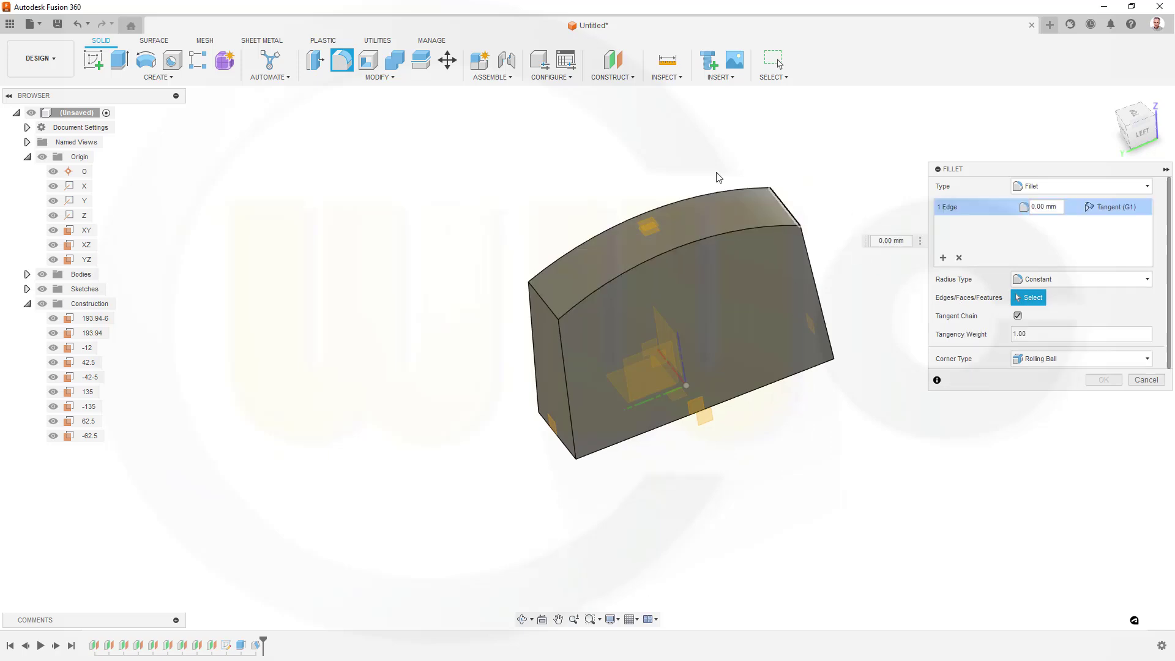
{"action": "left_click", "coordinate": [538, 296]}
{"action": "type", "text": "70"}
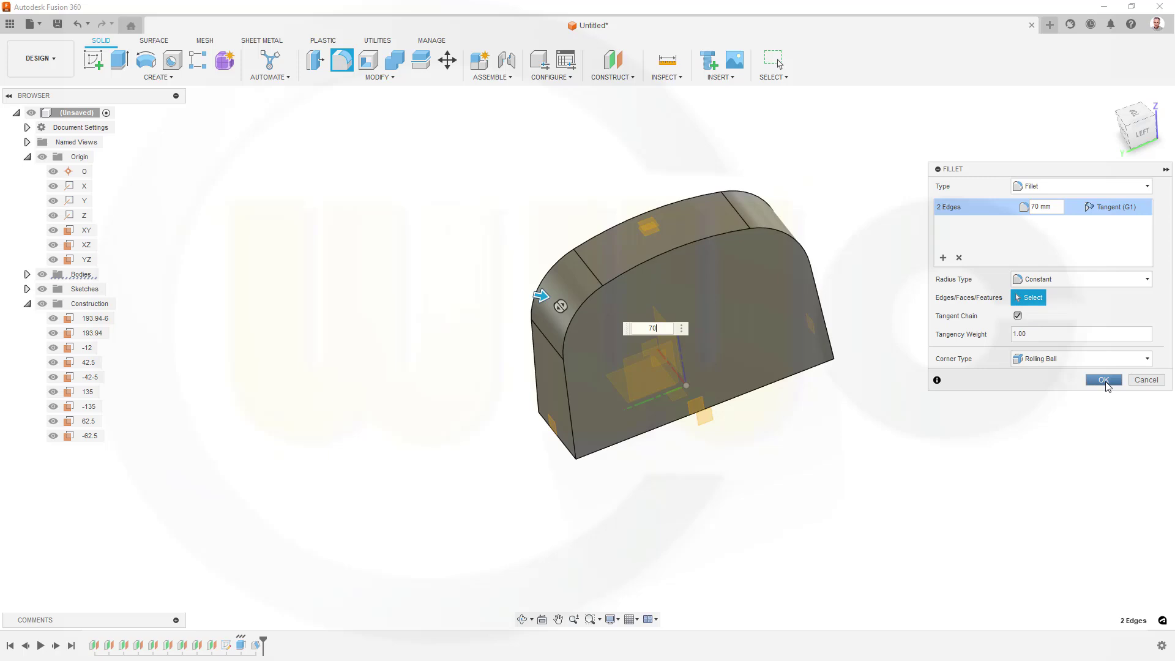
{"action": "left_click", "coordinate": [1103, 380]}
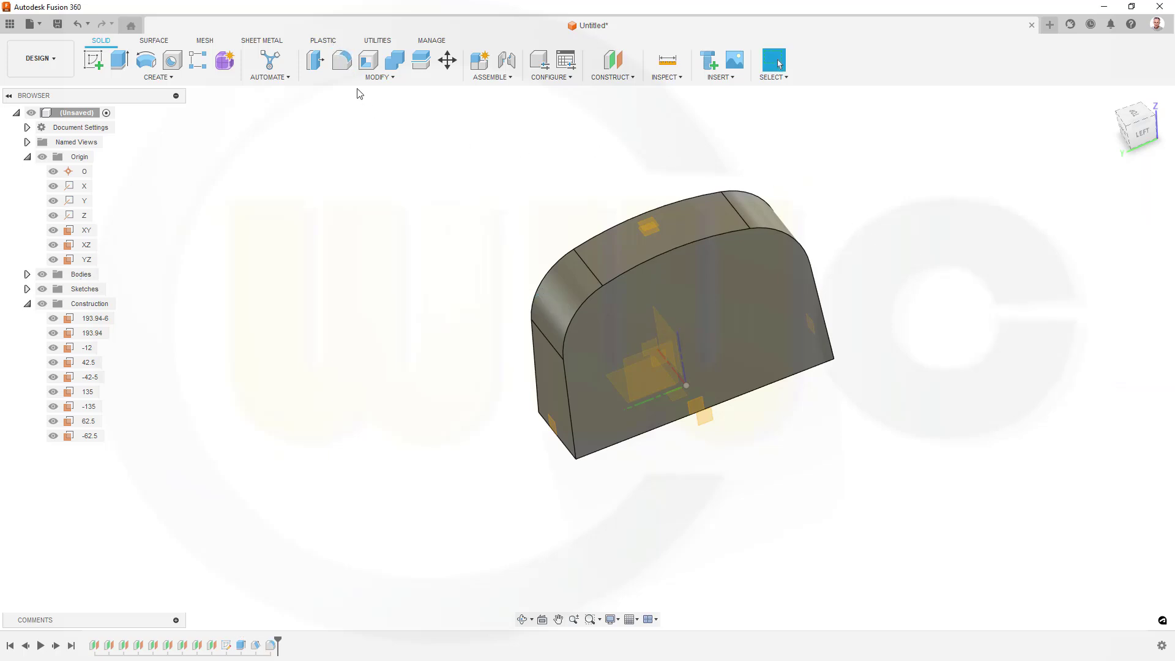
Step: Fillet the tangent edge chains around both large arched faces with a 2 mm radius
{"action": "left_click", "coordinate": [341, 60]}
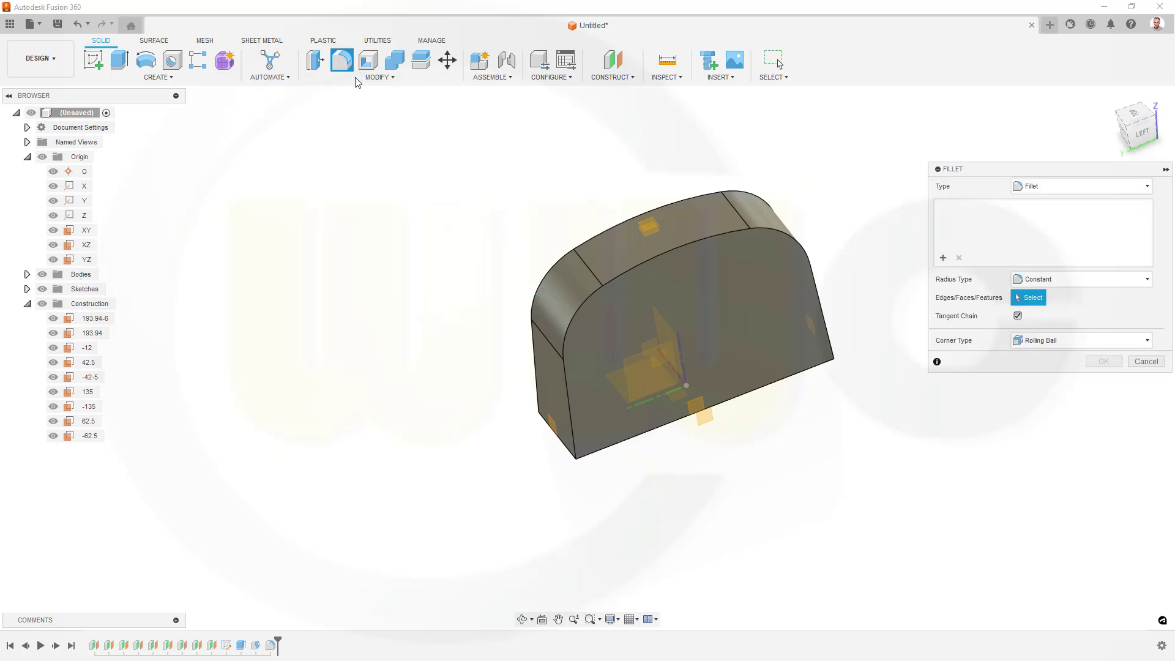
{"action": "left_click", "coordinate": [585, 300]}
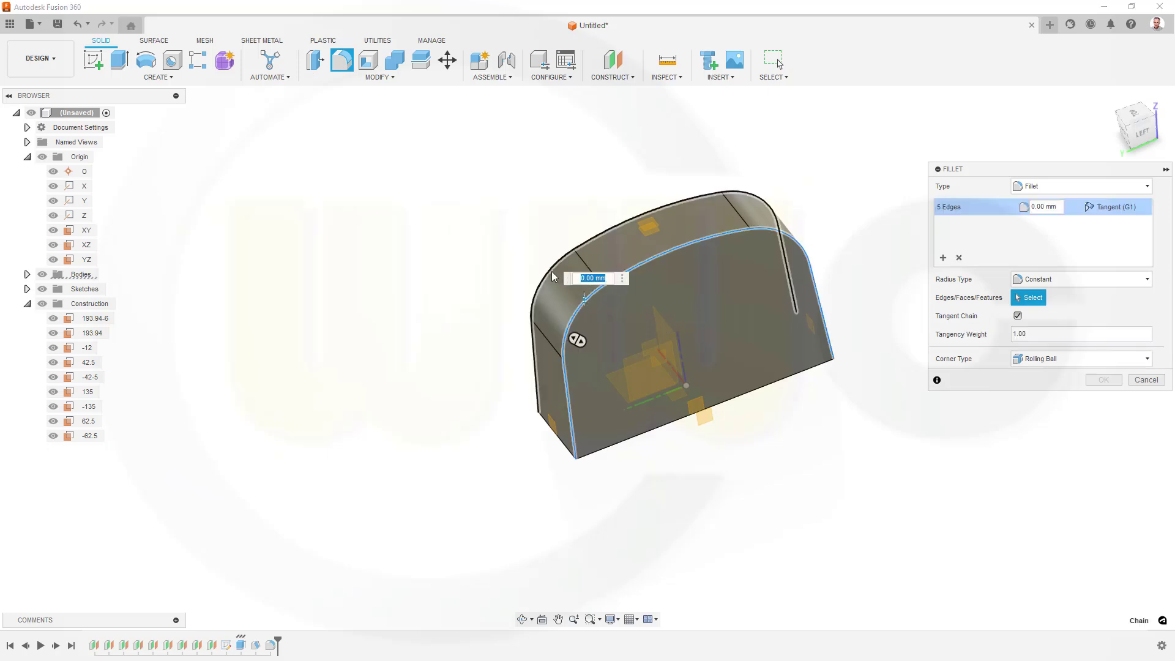
{"action": "left_click", "coordinate": [541, 265]}
{"action": "type", "text": "2"}
{"action": "key", "text": "Return"}
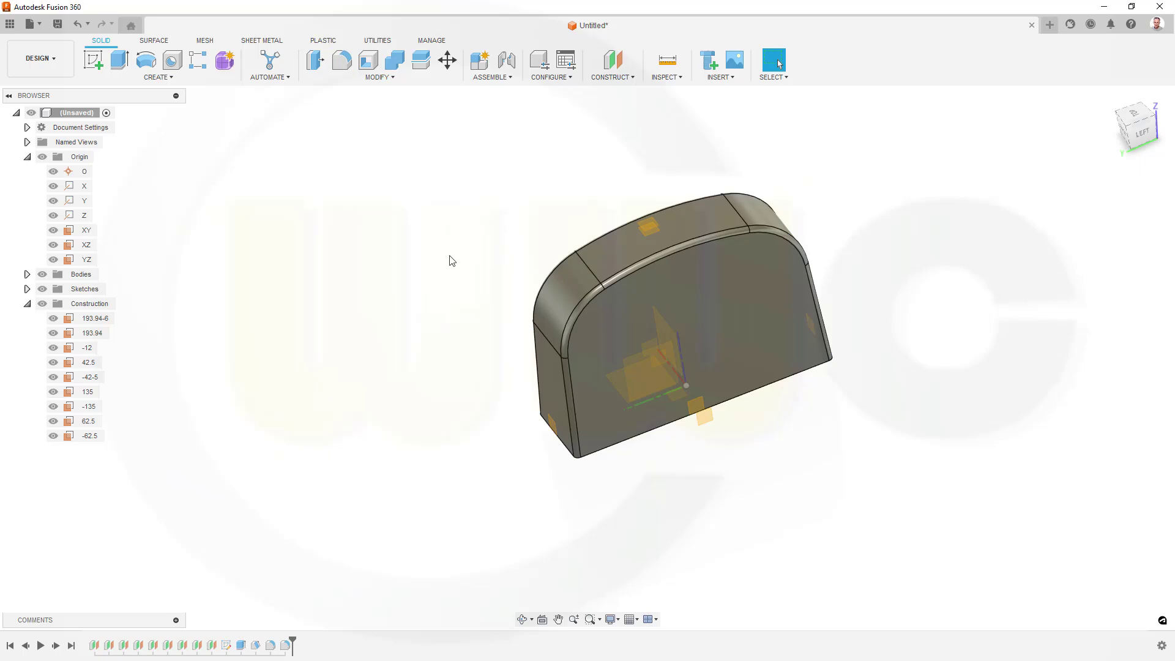
Step: Hide the filleted arched body and show the arched profile sketch
{"action": "mouse_move", "coordinate": [412, 257]}
{"action": "middle_mouse_down", "text": "shift"}
{"action": "mouse_move", "coordinate": [516, 260]}
{"action": "mouse_move", "coordinate": [385, 251]}
{"action": "mouse_move", "coordinate": [411, 241]}
{"action": "middle_mouse_up", "text": "shift"}
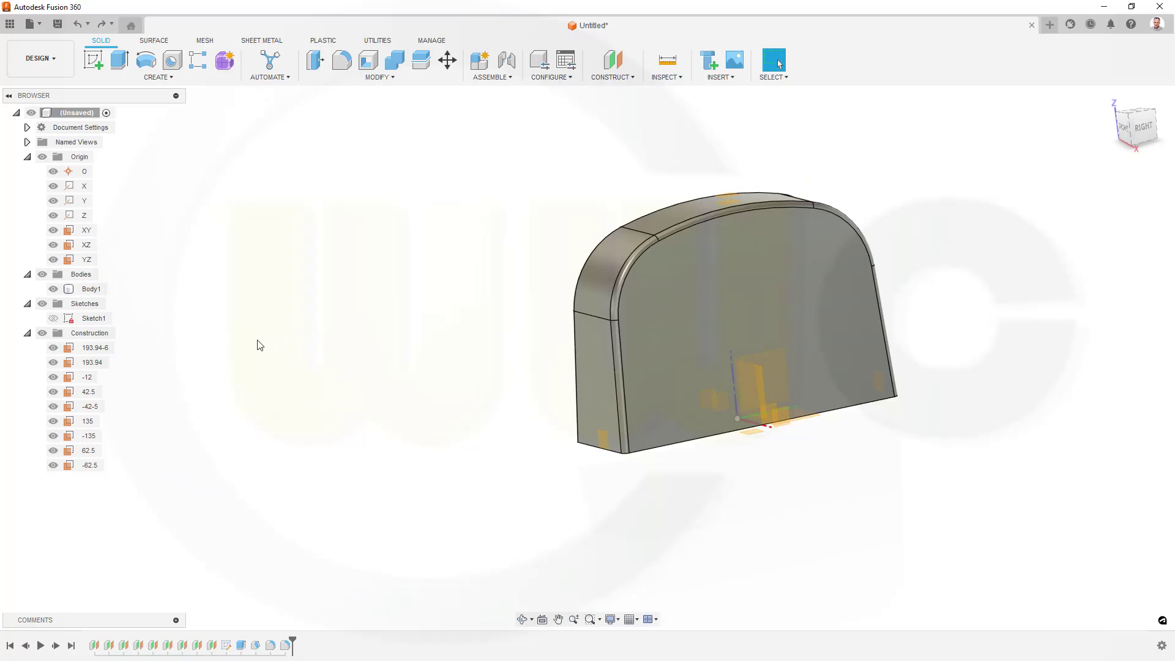
{"action": "left_click", "coordinate": [53, 289]}
{"action": "middle_click_drag", "start_coordinate": [336, 320], "coordinate": [346, 307]}
{"action": "scroll", "coordinate": [346, 307], "scroll_direction": "up", "scroll_amount": 2}
{"action": "key", "text": "Escape"}
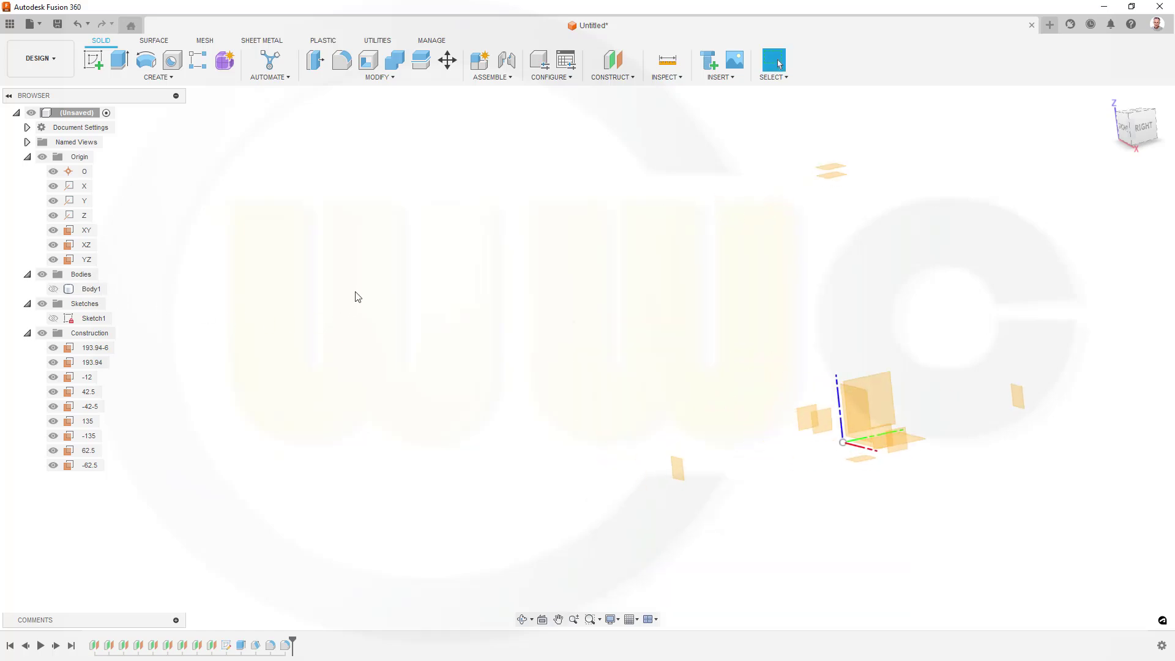
{"action": "left_click", "coordinate": [53, 318]}
{"action": "middle_click_drag", "start_coordinate": [388, 328], "coordinate": [335, 363]}
Step: Start an Extrude of the arched profile, starting from the 62.5 construction plane, with the direction set to Two Sides
{"action": "left_click", "coordinate": [119, 59]}
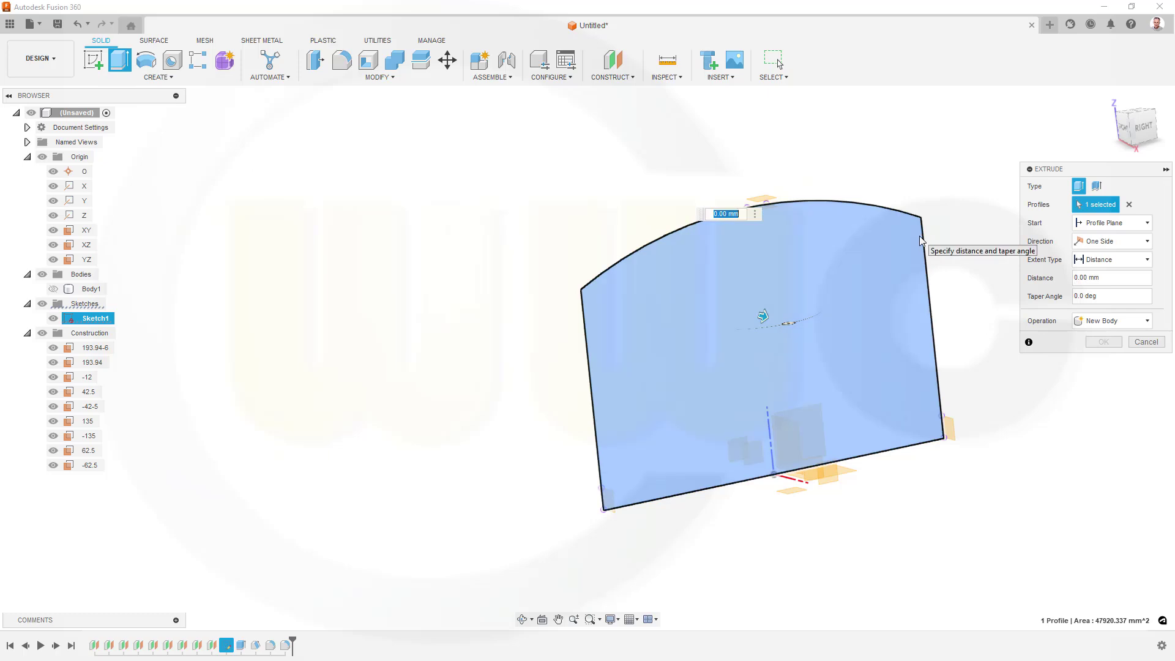
{"action": "left_click", "coordinate": [1146, 224]}
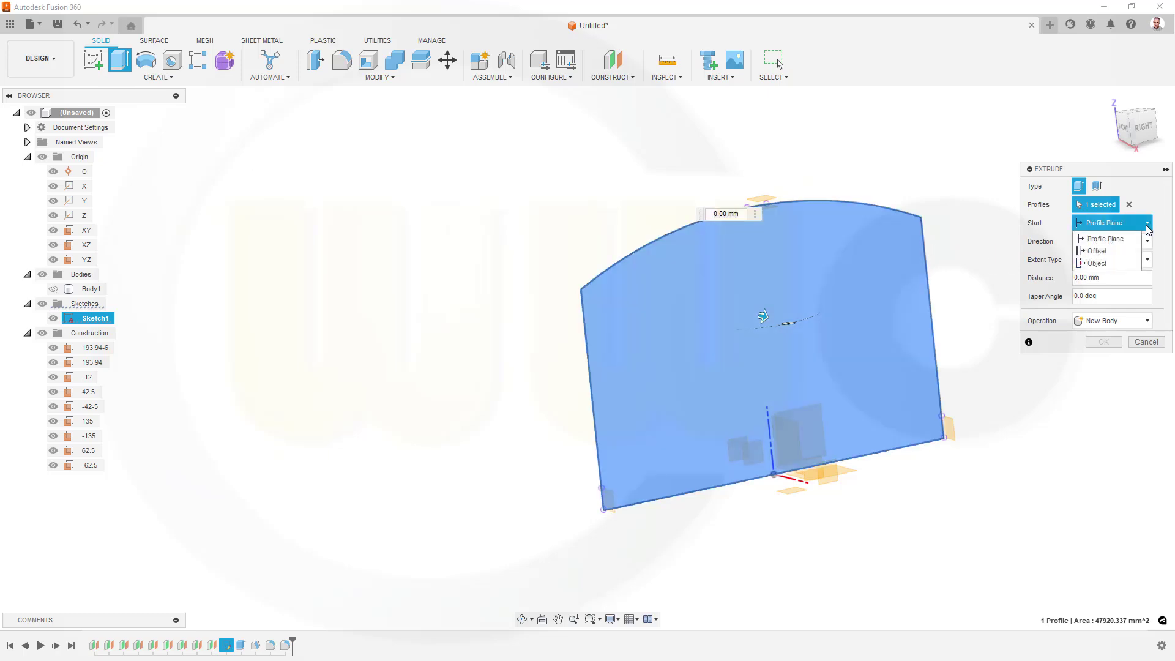
{"action": "left_click", "coordinate": [1104, 263]}
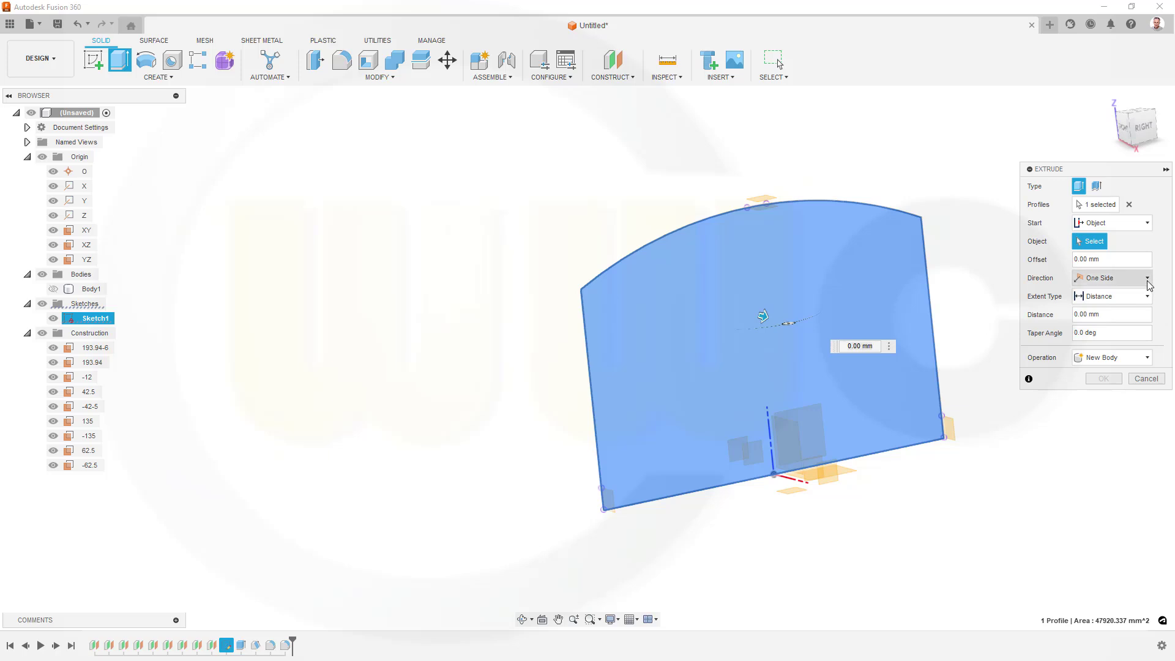
{"action": "left_click", "coordinate": [1146, 278]}
{"action": "left_click", "coordinate": [1123, 296]}
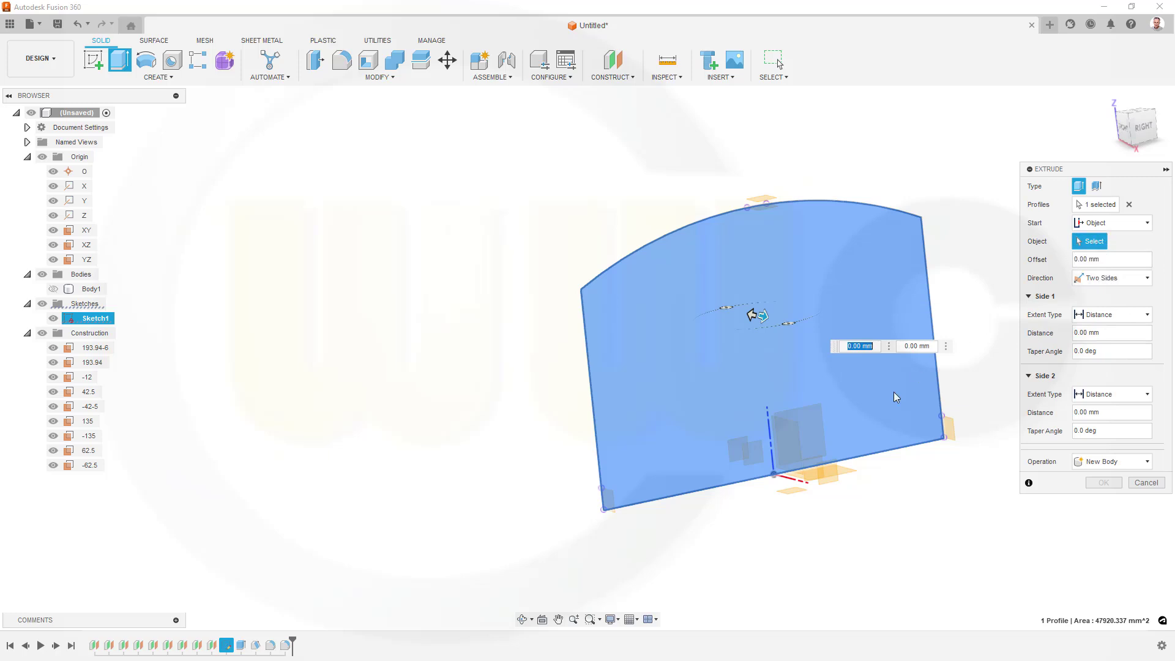
{"action": "left_click", "coordinate": [837, 486]}
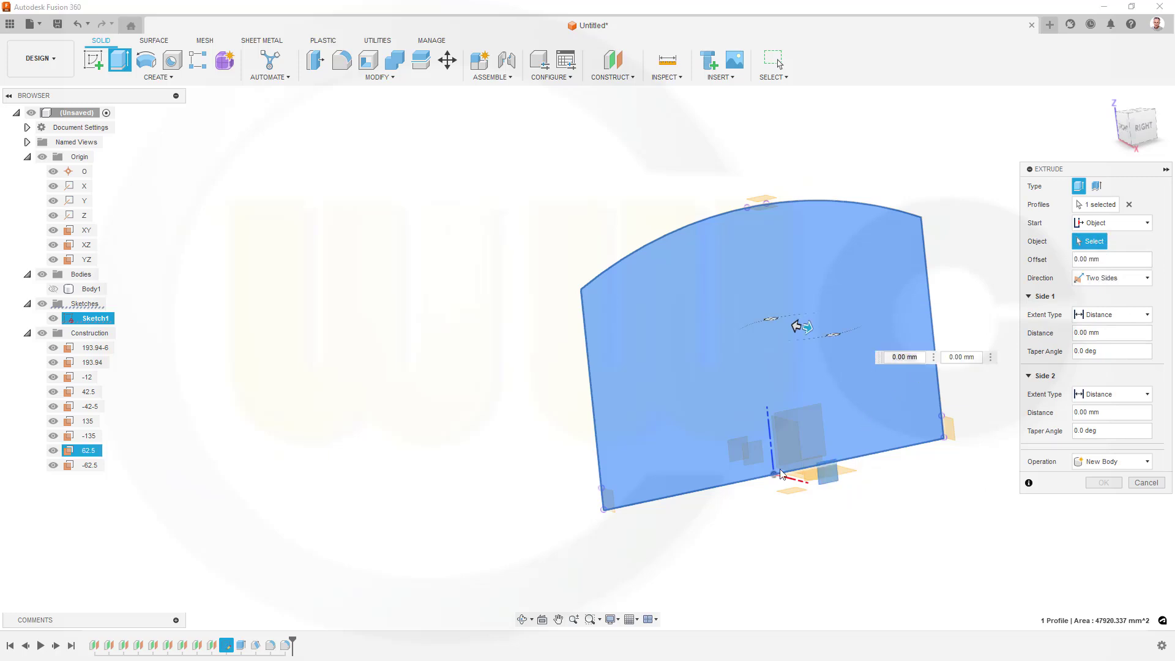
Step: Extend side 1 of the extrusion to the -62.5 plane as a new body, and hide the profile sketch
{"action": "middle_click_drag", "start_coordinate": [514, 357], "coordinate": [587, 351], "text": "shift"}
{"action": "left_click", "coordinate": [1139, 314]}
{"action": "left_click", "coordinate": [1108, 344]}
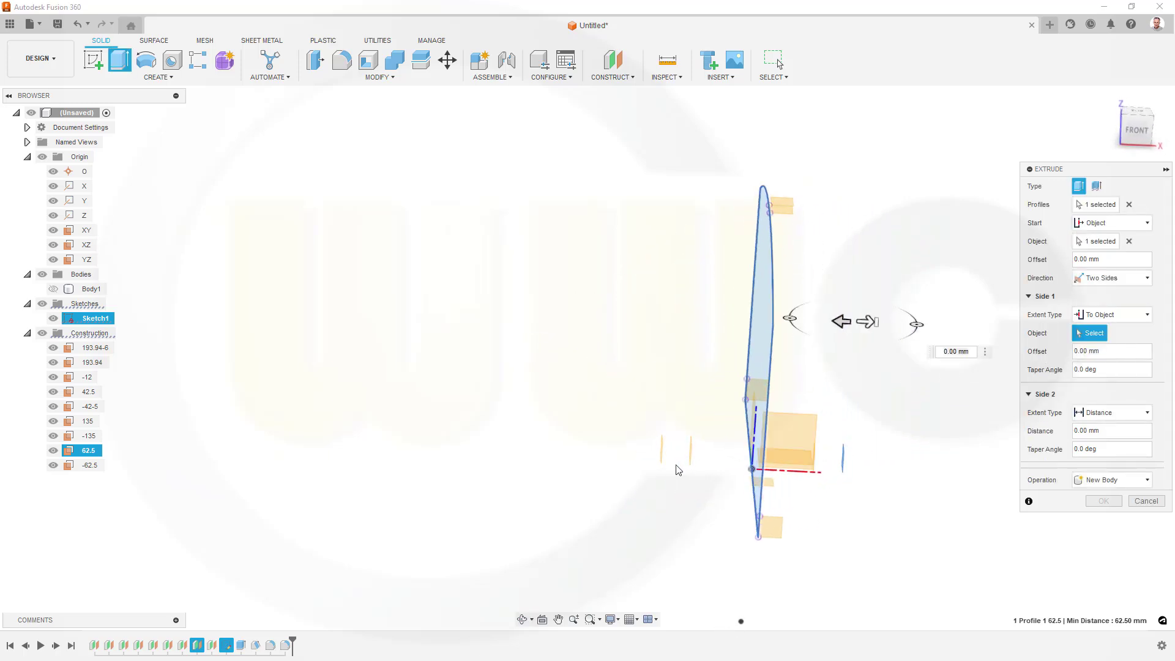
{"action": "left_click", "coordinate": [663, 455]}
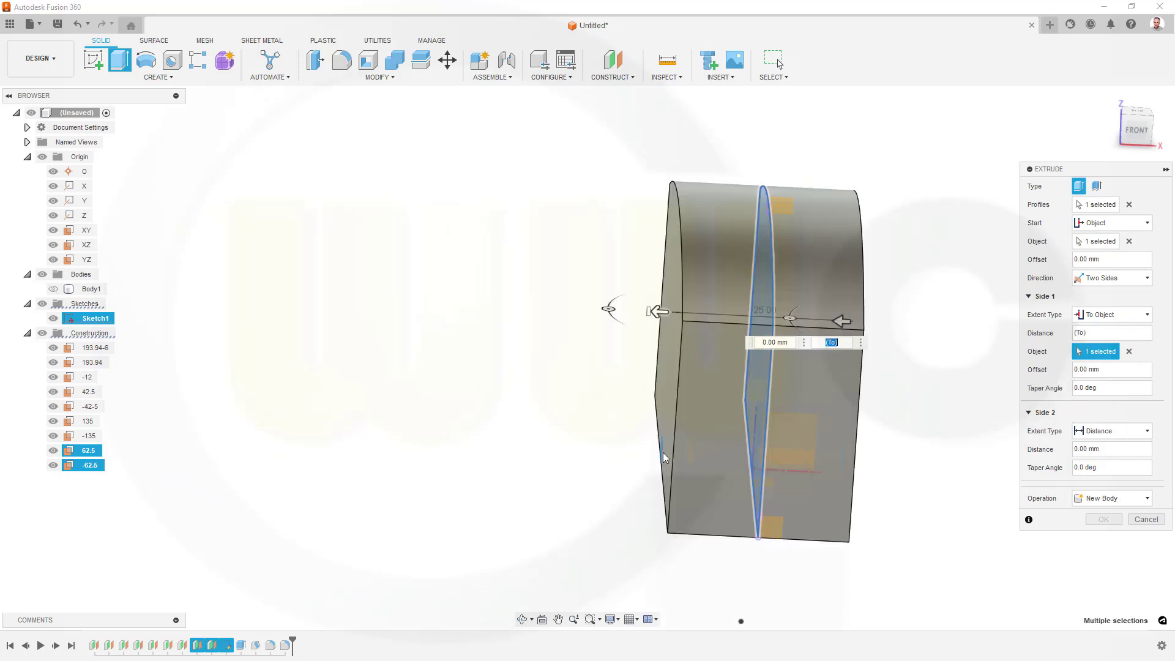
{"action": "left_click", "coordinate": [1102, 520]}
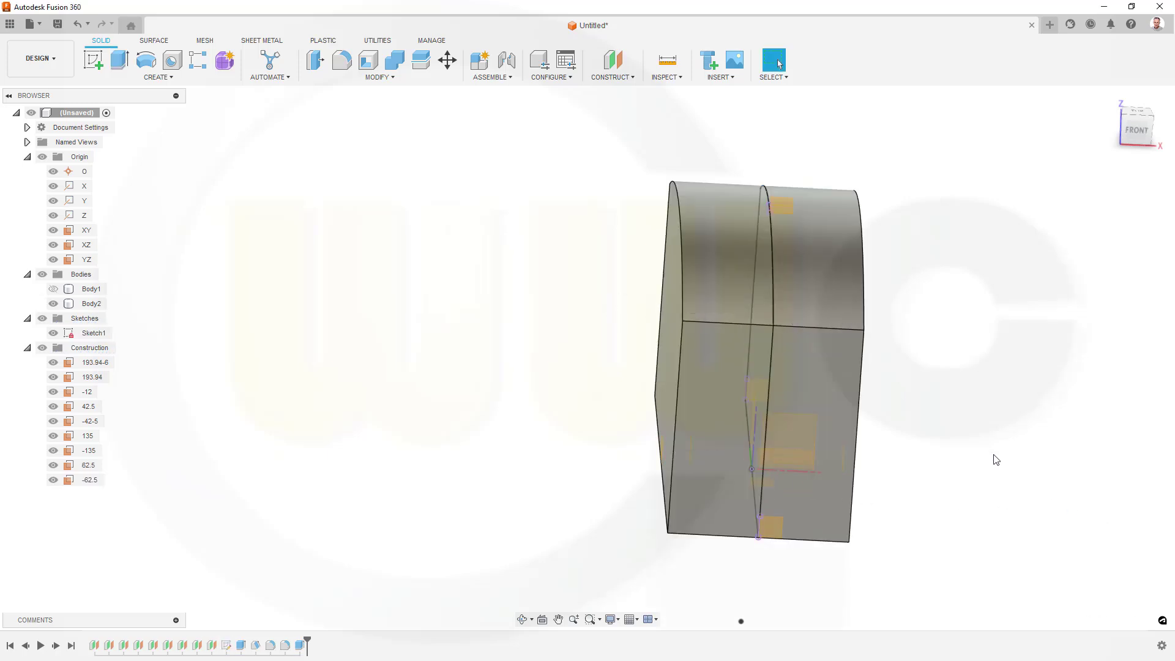
{"action": "middle_click_drag", "start_coordinate": [970, 431], "coordinate": [916, 416], "text": "shift"}
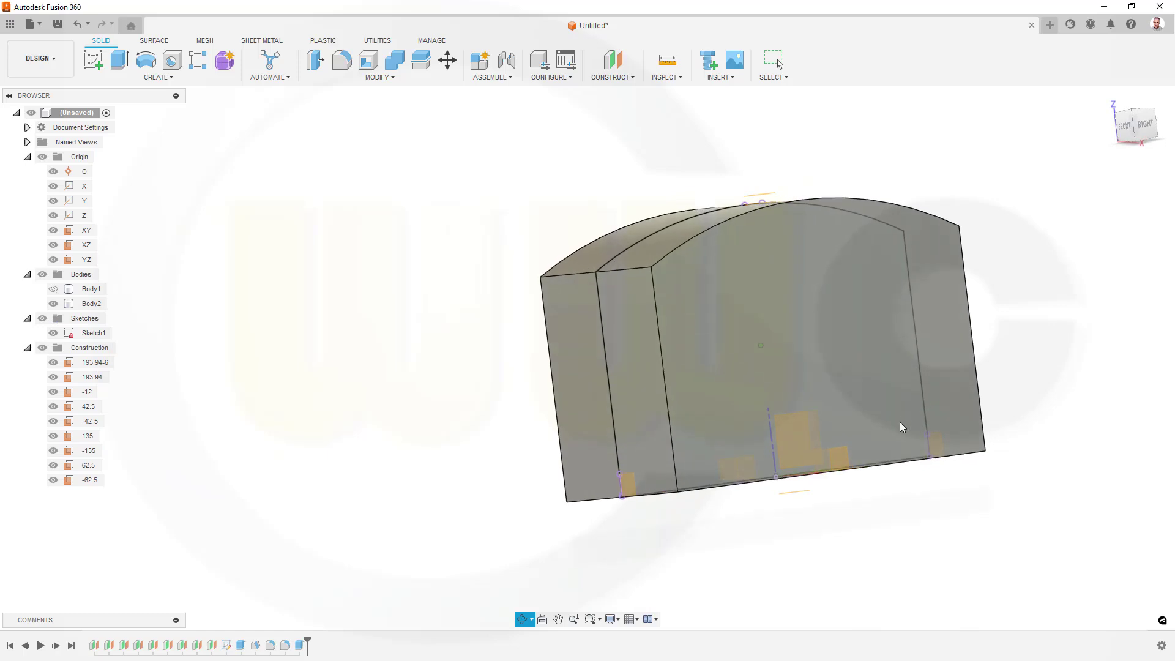
{"action": "left_click", "coordinate": [53, 333]}
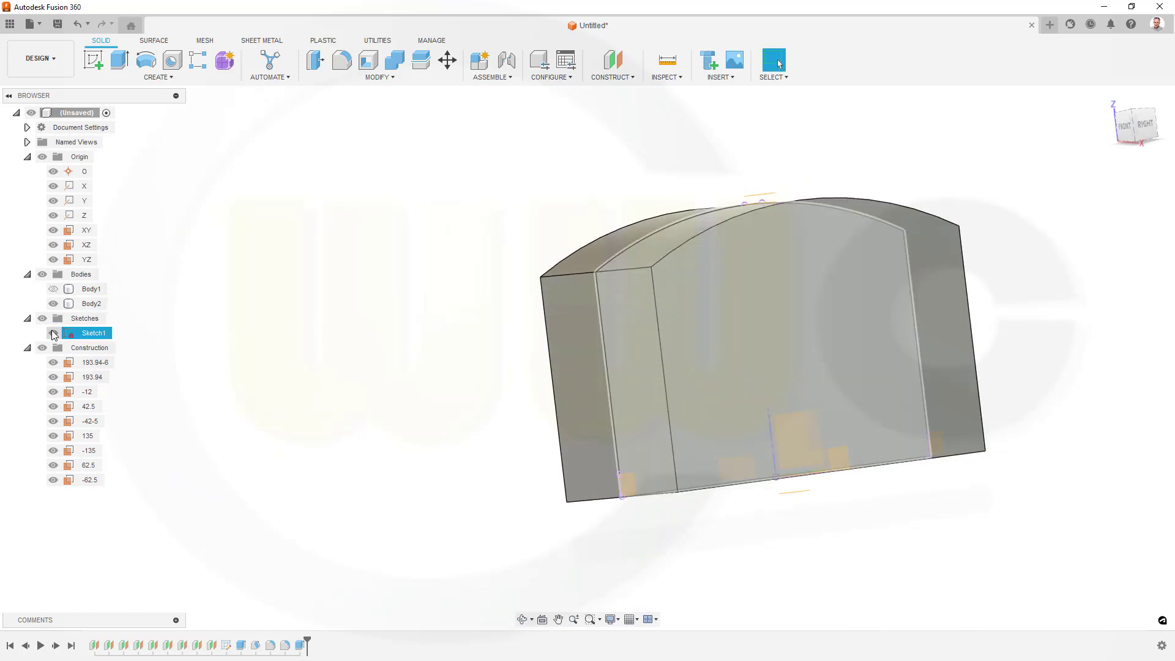
Step: Start a Draft on the new arched body and select its two large arched faces and two narrow end faces
{"action": "middle_click_drag", "start_coordinate": [427, 296], "coordinate": [422, 310], "text": "shift"}
{"action": "left_click", "coordinate": [393, 78]}
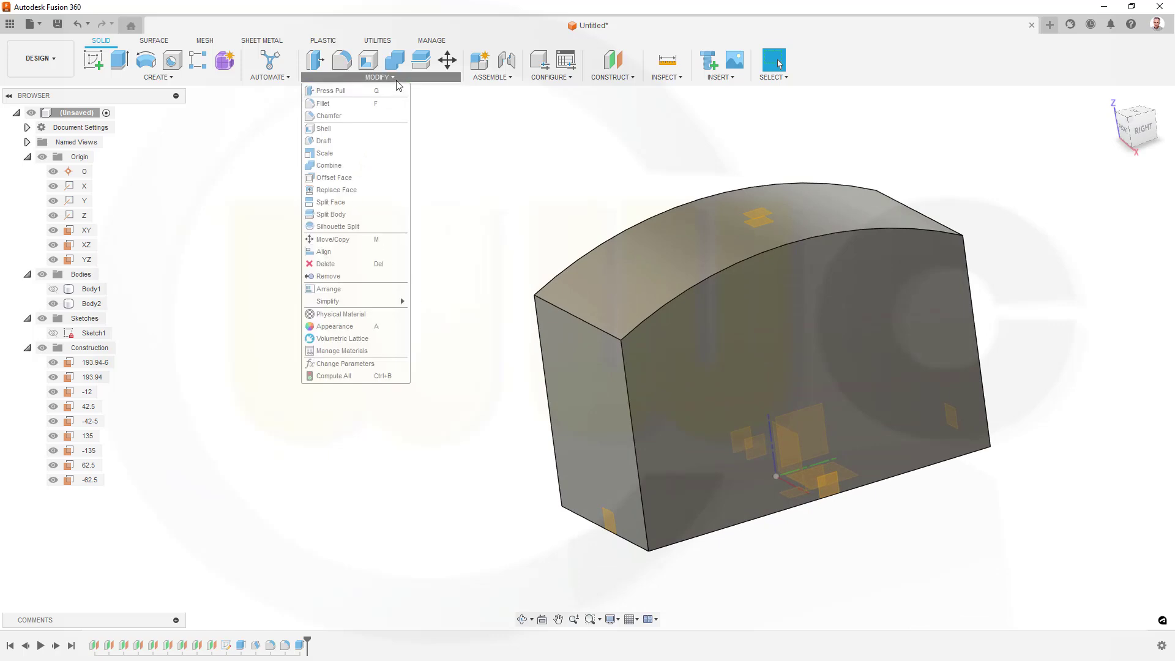
{"action": "left_click", "coordinate": [345, 146]}
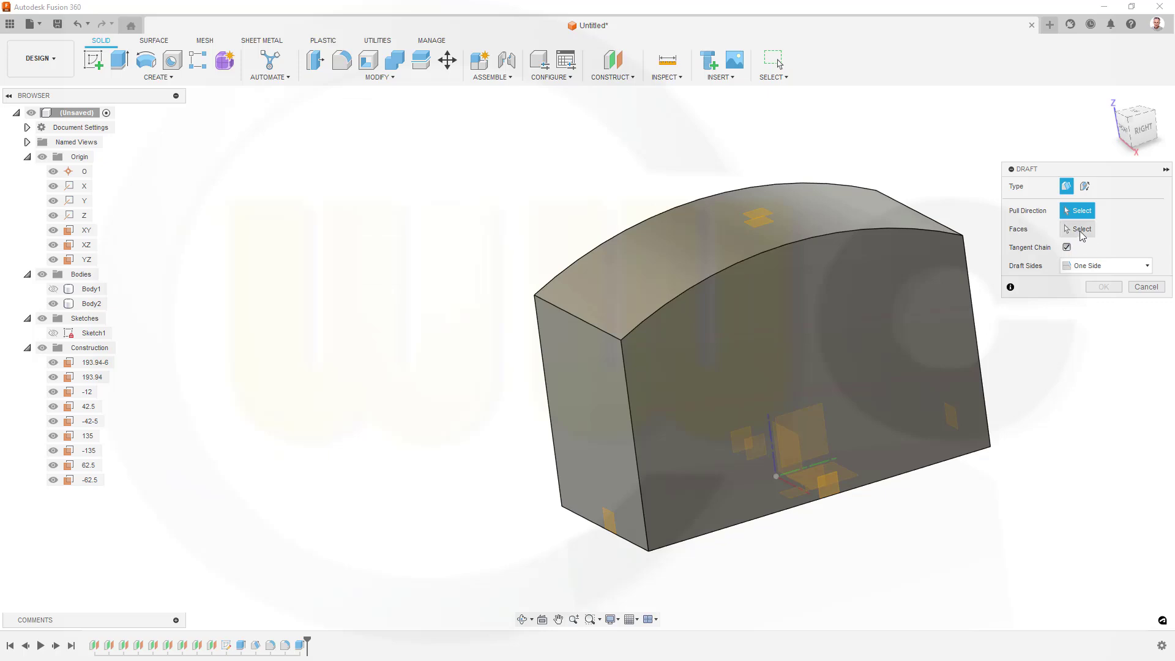
{"action": "left_click", "coordinate": [1081, 230]}
{"action": "left_click", "coordinate": [594, 388]}
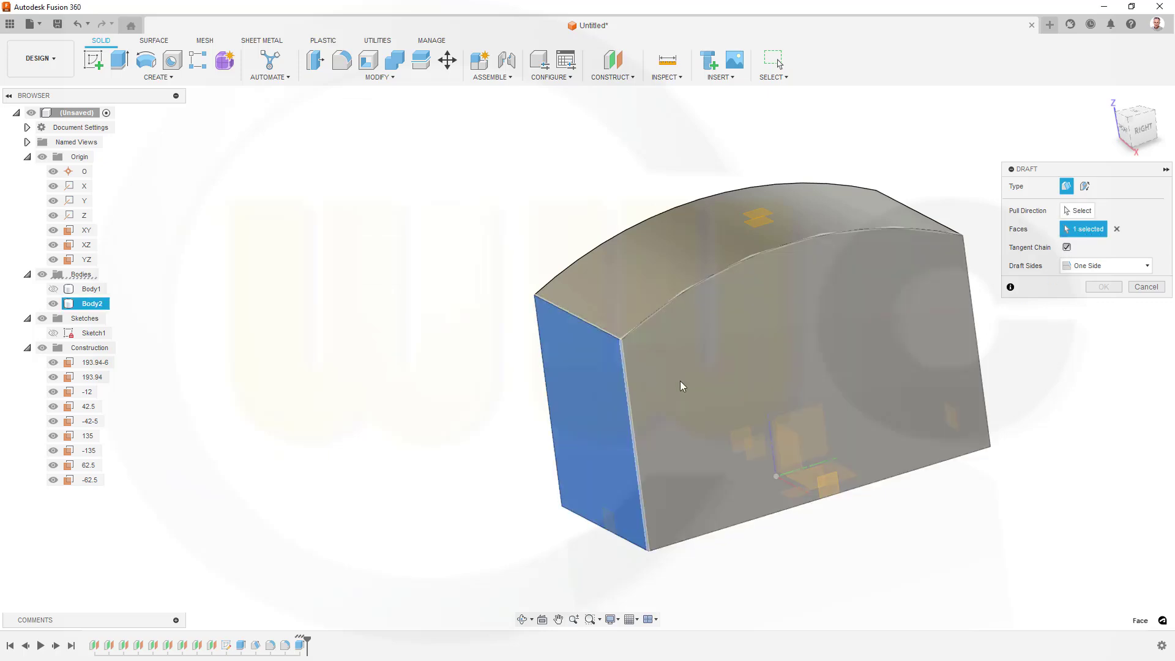
{"action": "left_click", "coordinate": [744, 375]}
{"action": "middle_click_drag", "start_coordinate": [929, 435], "coordinate": [758, 435], "text": "shift"}
{"action": "left_click", "coordinate": [809, 354]}
{"action": "middle_click_drag", "start_coordinate": [923, 383], "coordinate": [826, 364], "text": "shift"}
{"action": "left_click", "coordinate": [826, 365]}
Step: Draft the four selected faces by 3 degrees, using the XY origin plane as the pull direction
{"action": "middle_click_drag", "start_coordinate": [833, 421], "coordinate": [956, 365], "text": "shift"}
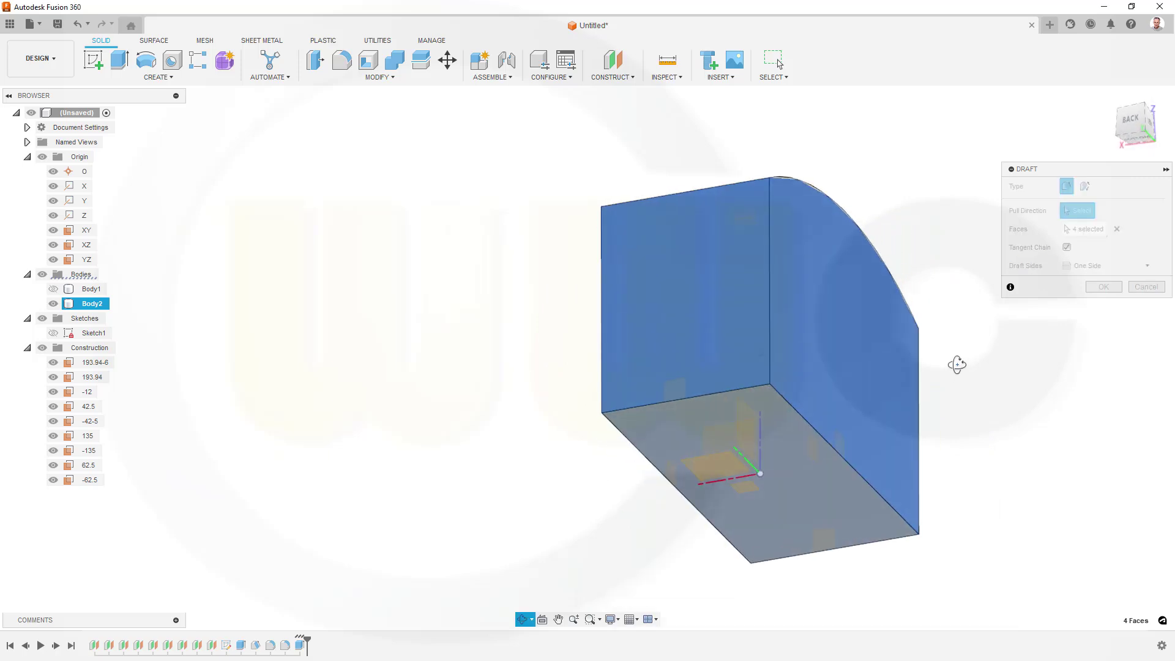
{"action": "left_click", "coordinate": [708, 469]}
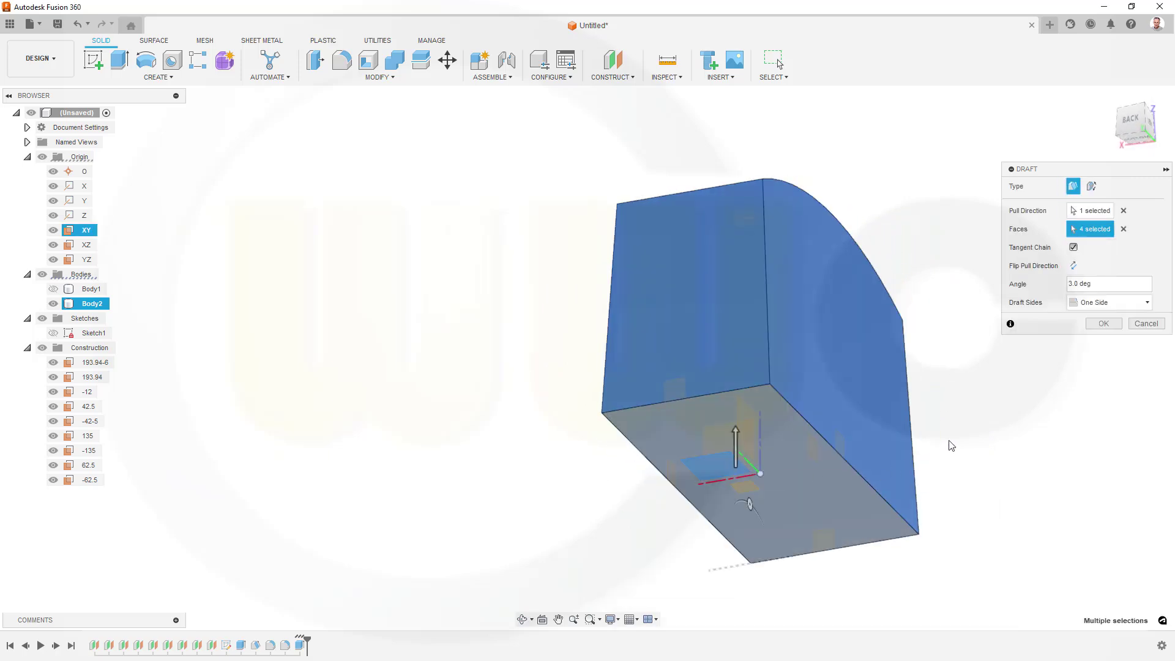
{"action": "middle_click_drag", "start_coordinate": [524, 297], "coordinate": [478, 346], "text": "shift"}
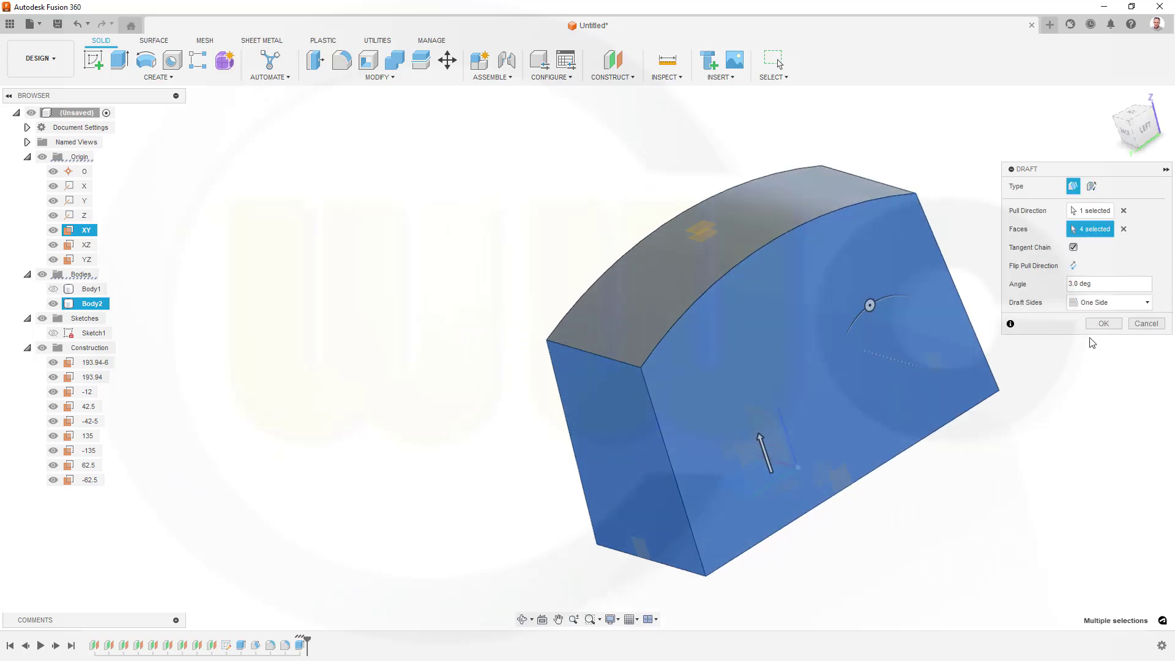
{"action": "left_click", "coordinate": [1104, 323]}
Step: Fillet the two short edges where the second body's arched top meets its end faces
{"action": "middle_click_drag", "start_coordinate": [458, 333], "coordinate": [404, 203], "text": "shift"}
{"action": "left_click", "coordinate": [347, 68]}
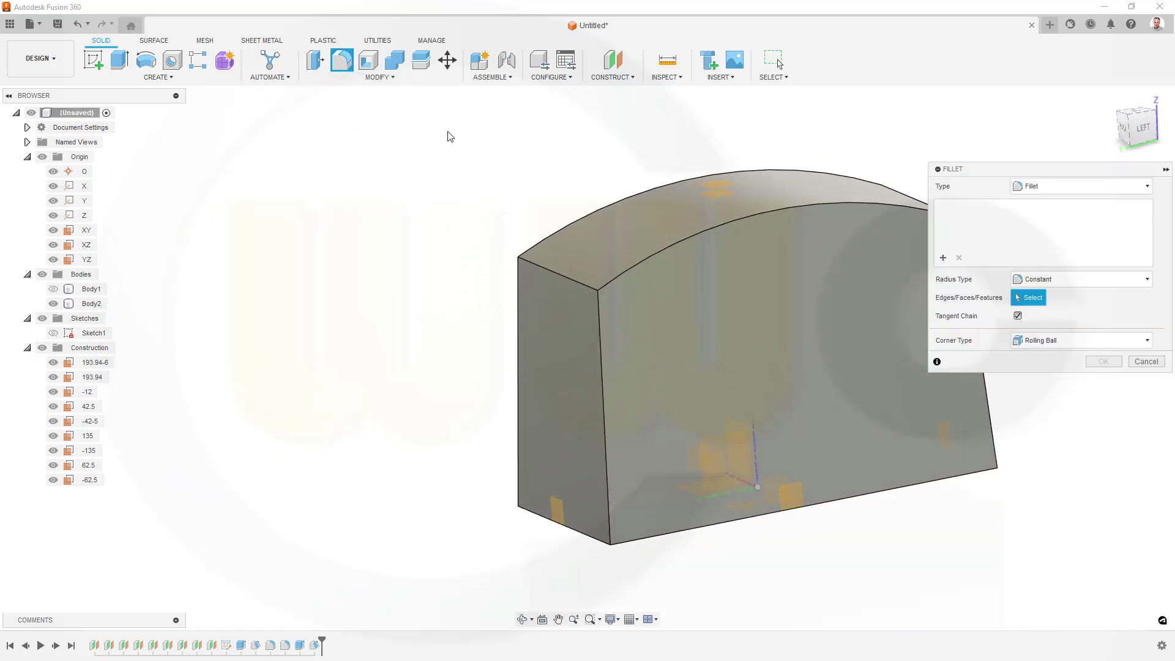
{"action": "left_click", "coordinate": [559, 277]}
{"action": "left_click", "coordinate": [903, 197]}
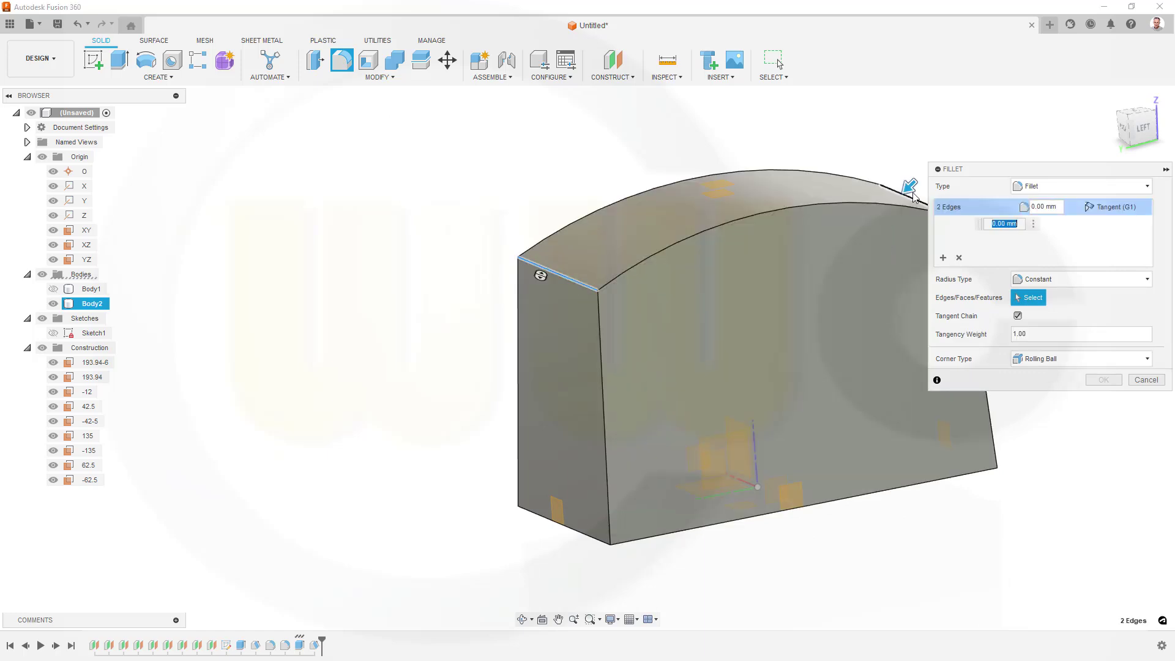
{"action": "type", "text": "30"}
{"action": "key", "text": "Return"}
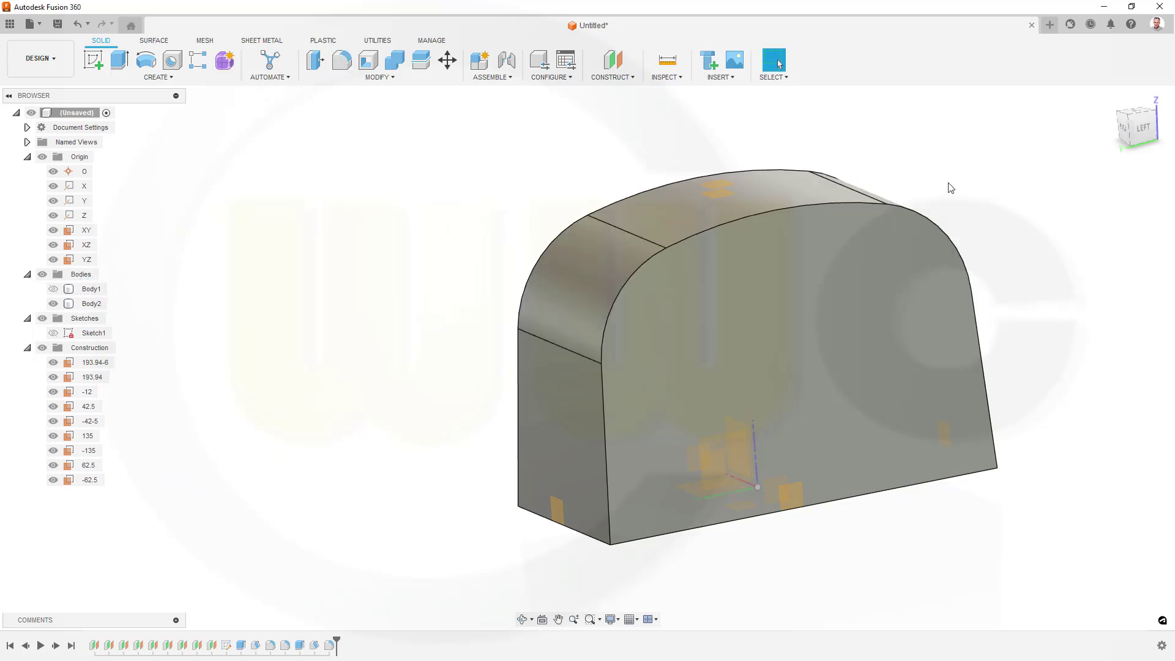
Step: Fillet the tangent edge chains around both large arched faces of the second body with a 20 mm radius
{"action": "left_click", "coordinate": [342, 59]}
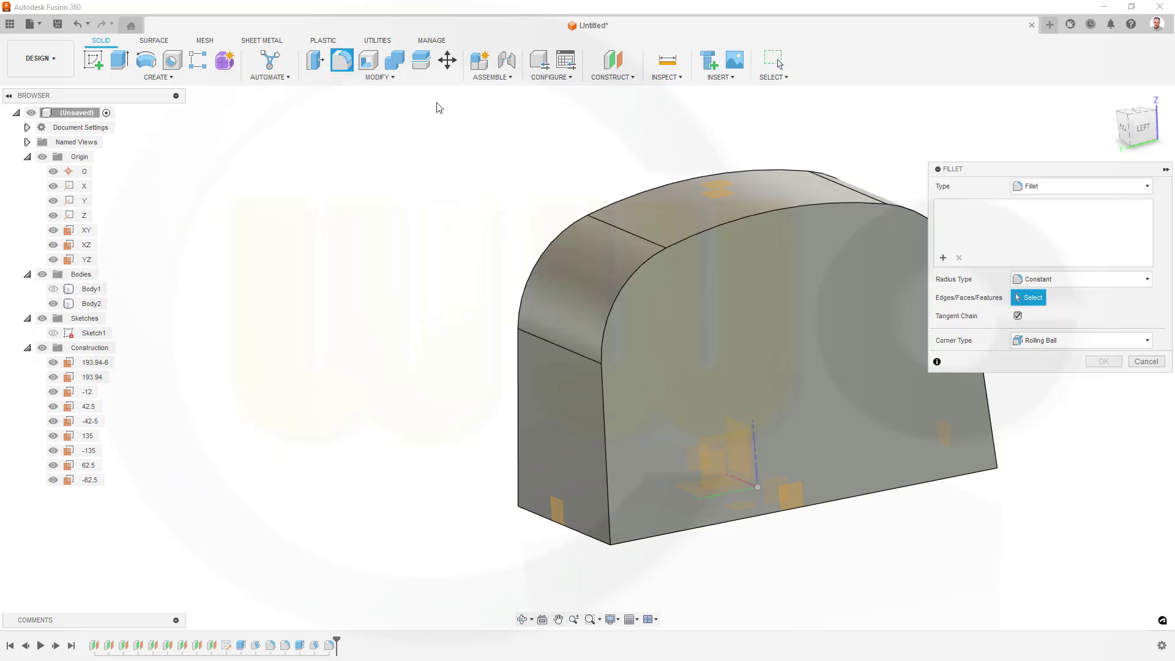
{"action": "left_click", "coordinate": [618, 295]}
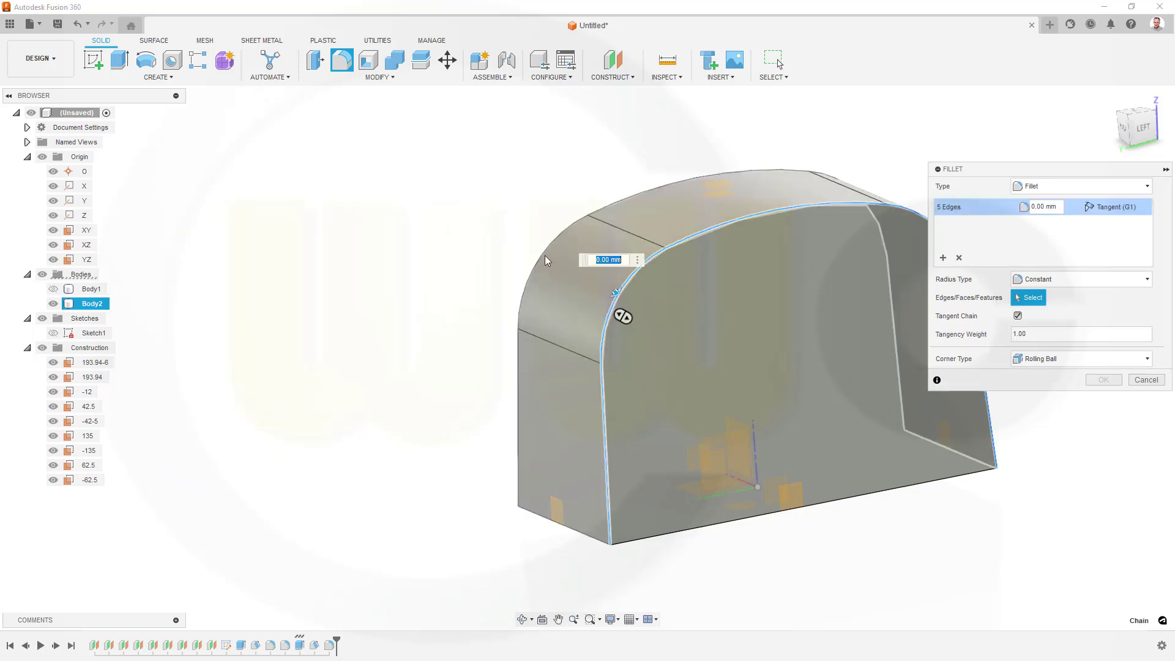
{"action": "left_click", "coordinate": [536, 260]}
{"action": "type", "text": "20"}
{"action": "key", "text": "Return"}
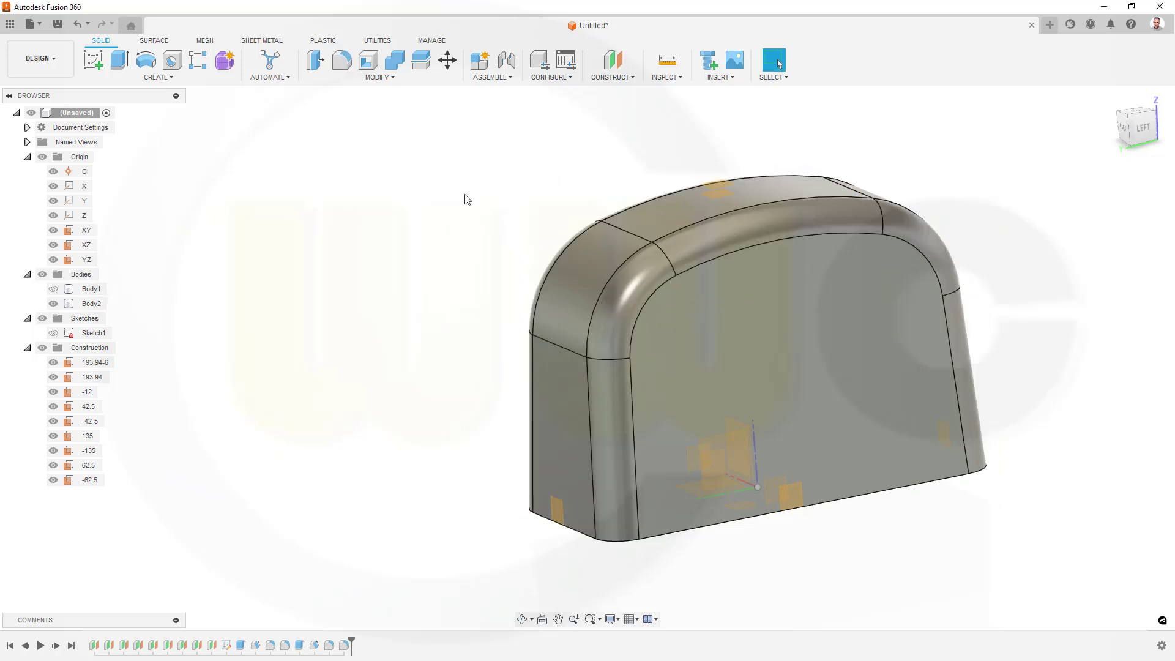
Step: Hide the second body and create a construction plane offset 72.5 mm from the YZ plane
{"action": "scroll", "coordinate": [372, 262], "scroll_direction": "up", "scroll_amount": 3}
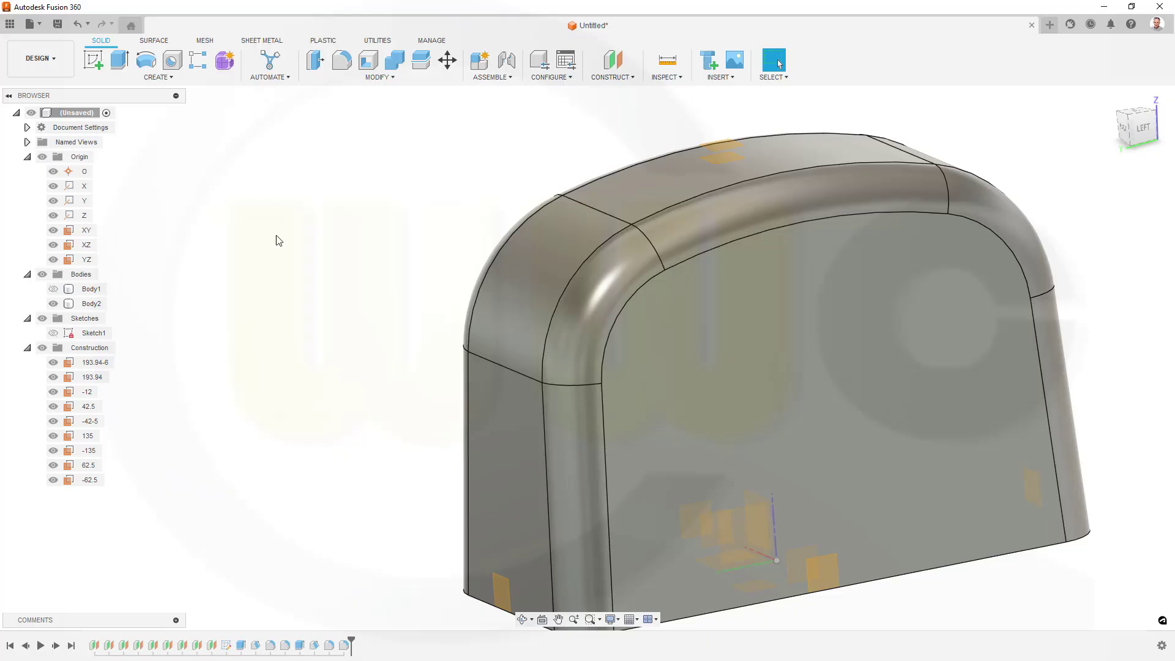
{"action": "left_click", "coordinate": [53, 304]}
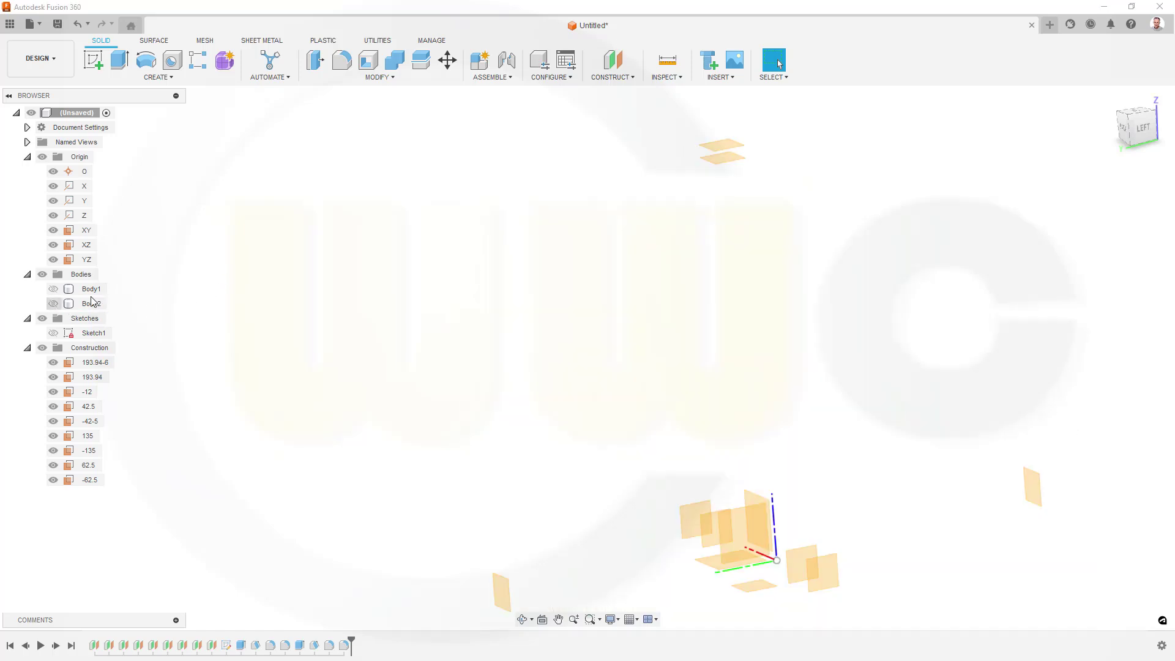
{"action": "middle_click_drag", "start_coordinate": [293, 381], "coordinate": [312, 281], "text": "shift"}
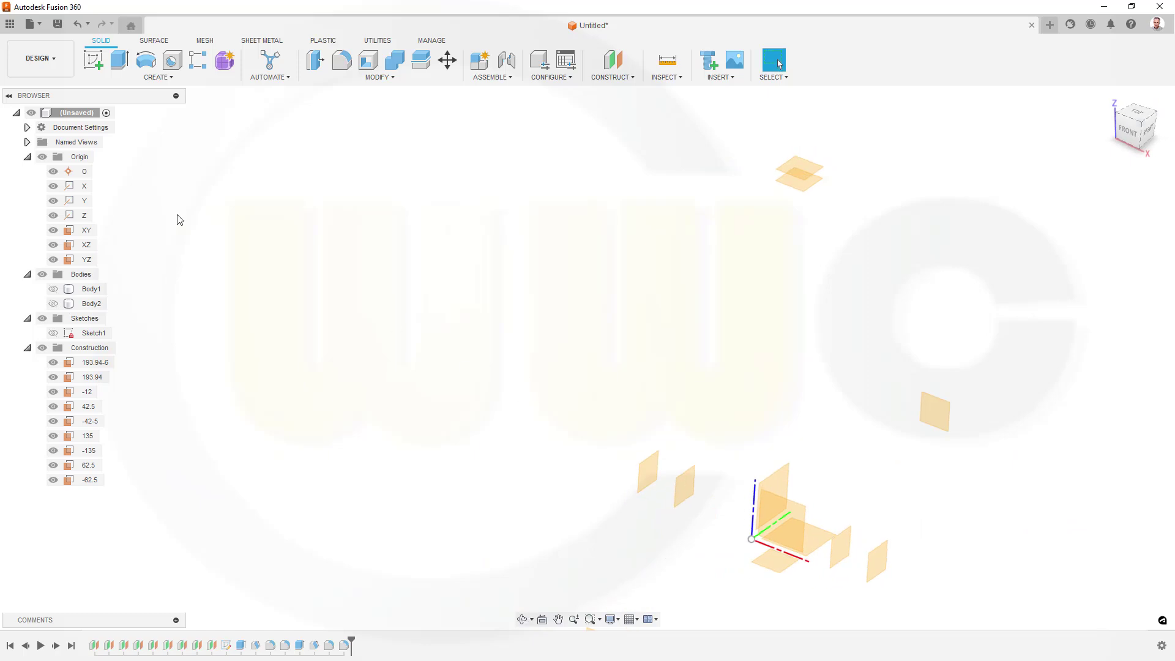
{"action": "left_click", "coordinate": [613, 67]}
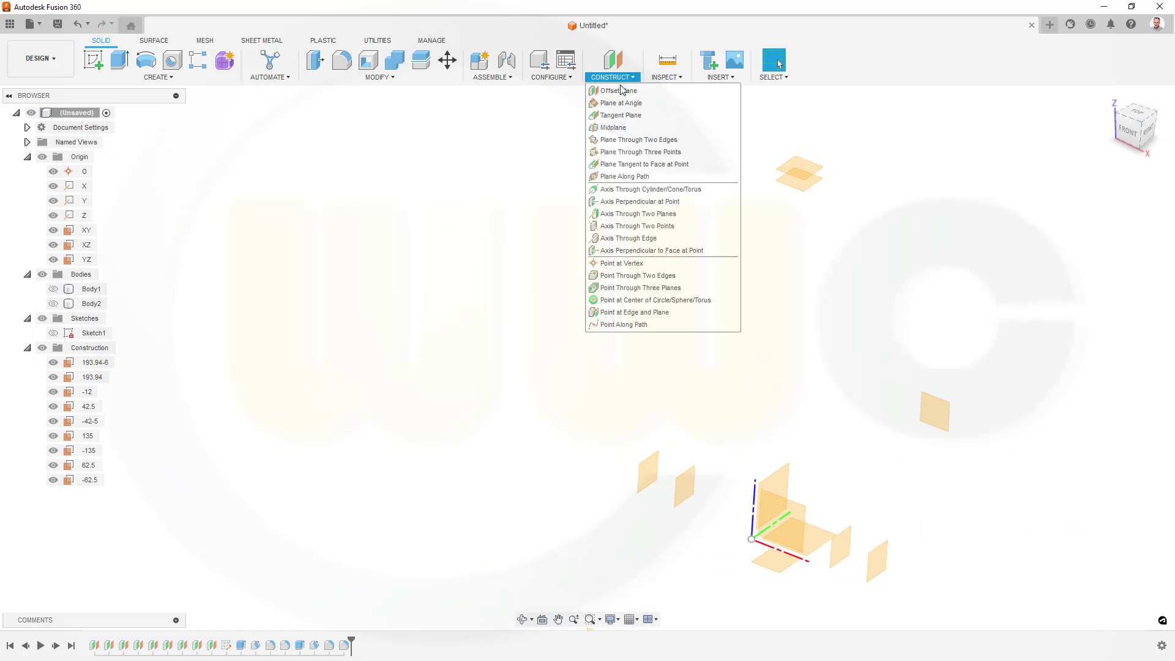
{"action": "left_click", "coordinate": [618, 92]}
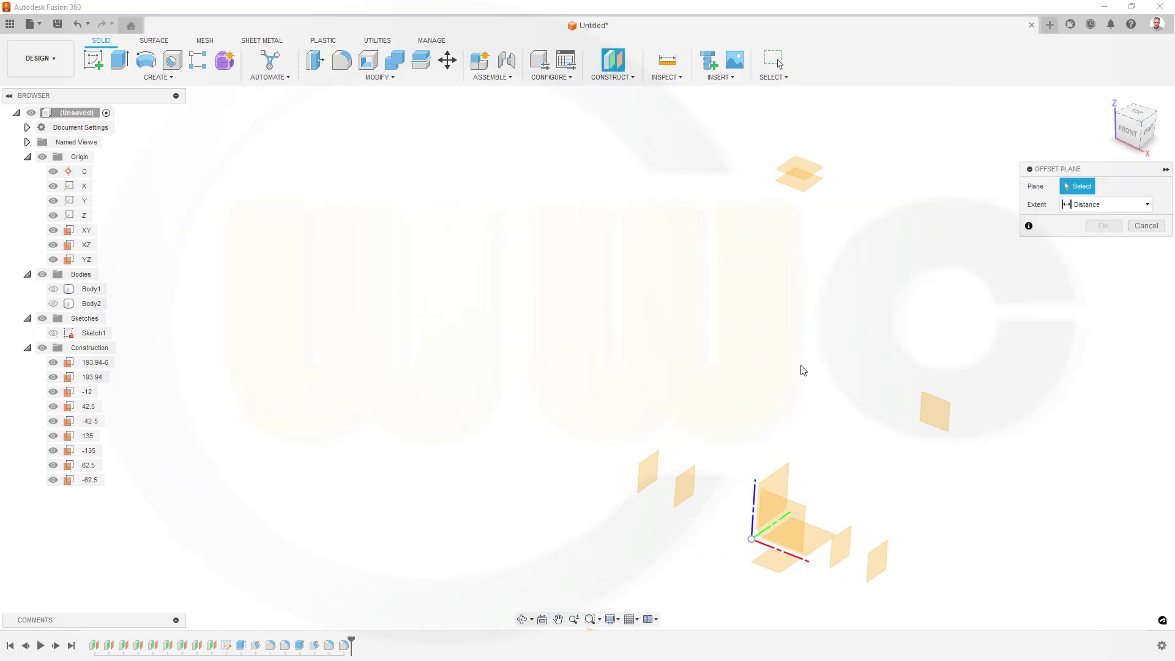
{"action": "left_click", "coordinate": [779, 475]}
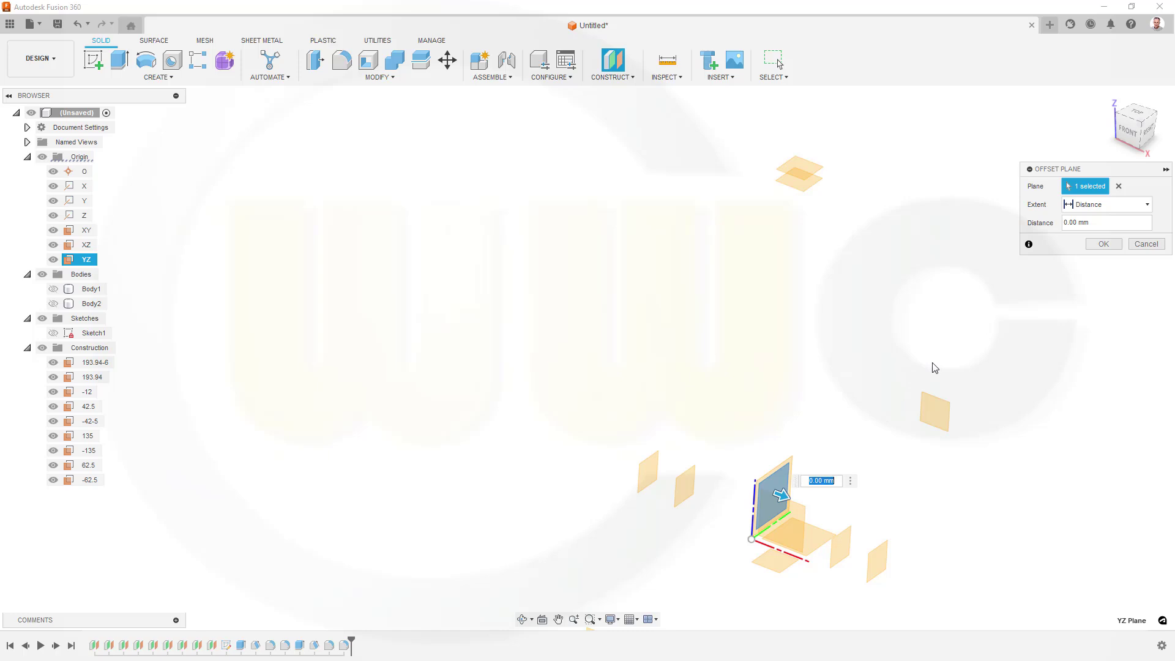
{"action": "left_click", "coordinate": [1117, 224]}
{"action": "type", "text": "72.5"}
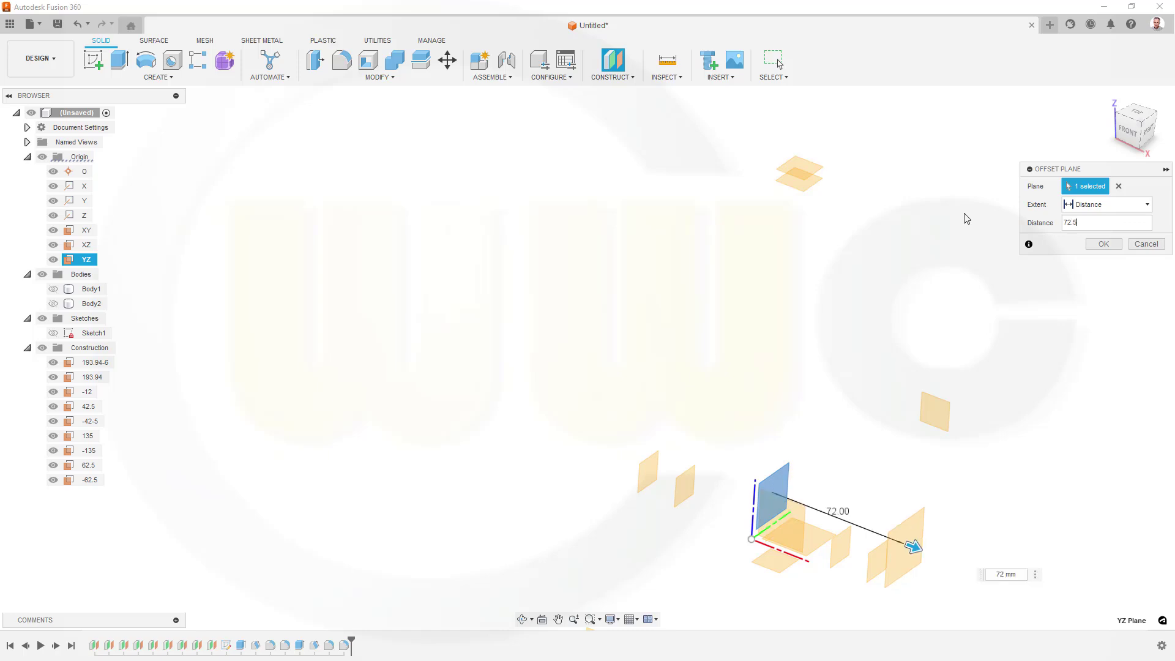
{"action": "key", "text": "Return"}
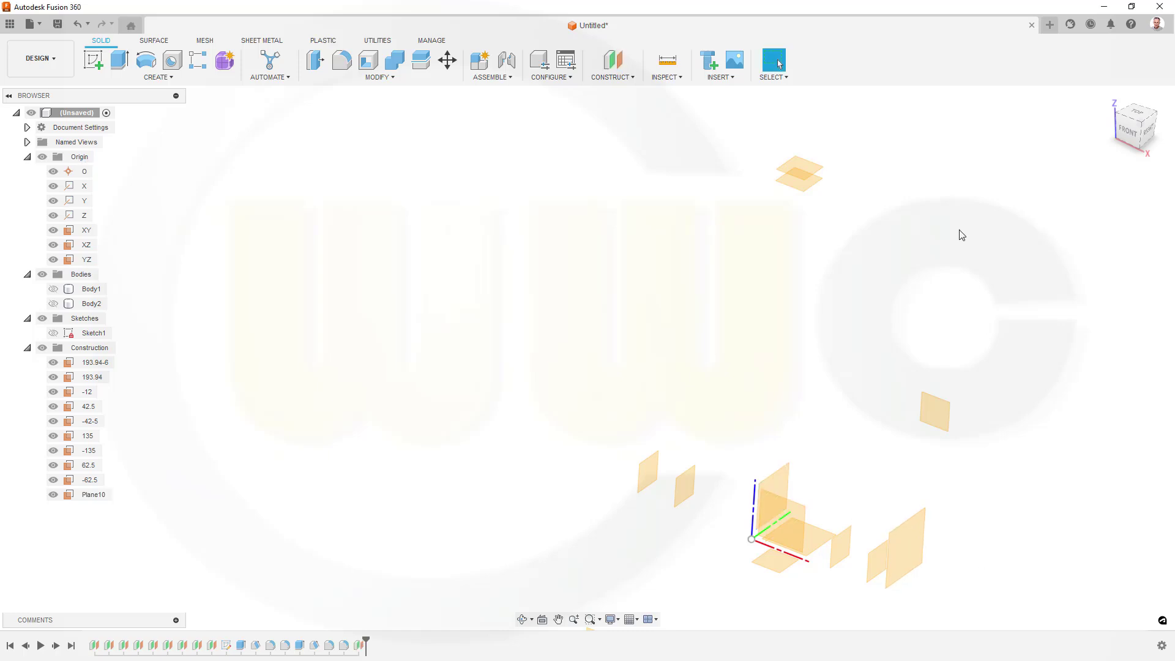
Step: Create a construction plane offset -72.5 mm from the YZ origin plane
{"action": "right_click", "coordinate": [961, 235]}
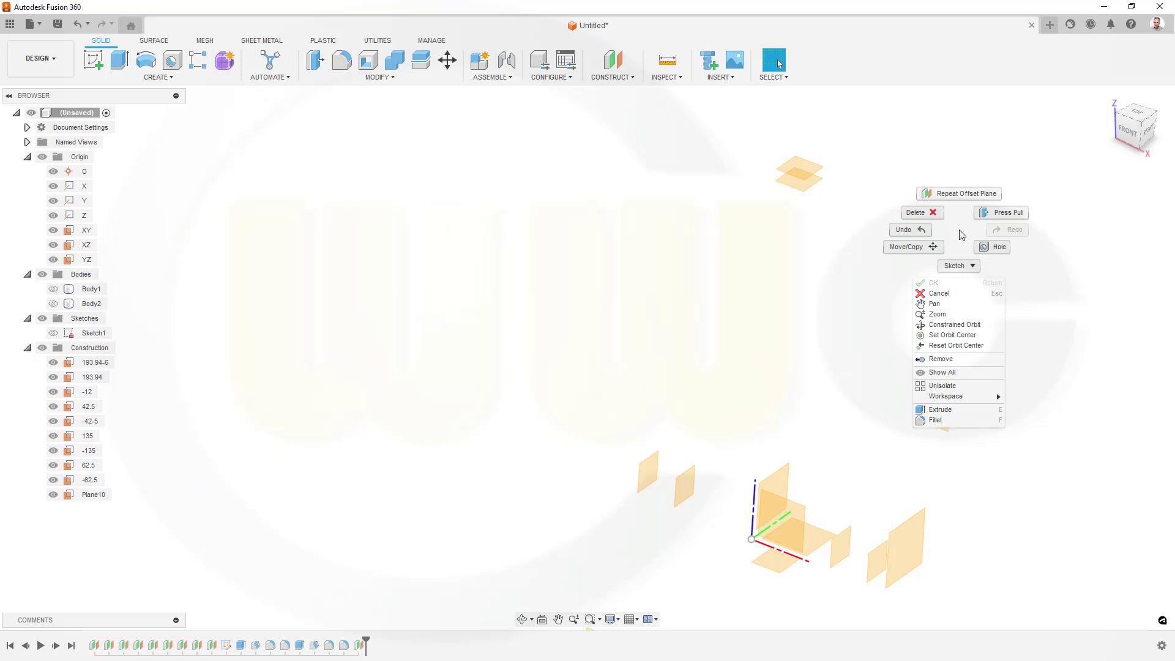
{"action": "left_click", "coordinate": [961, 195]}
{"action": "left_click", "coordinate": [782, 469]}
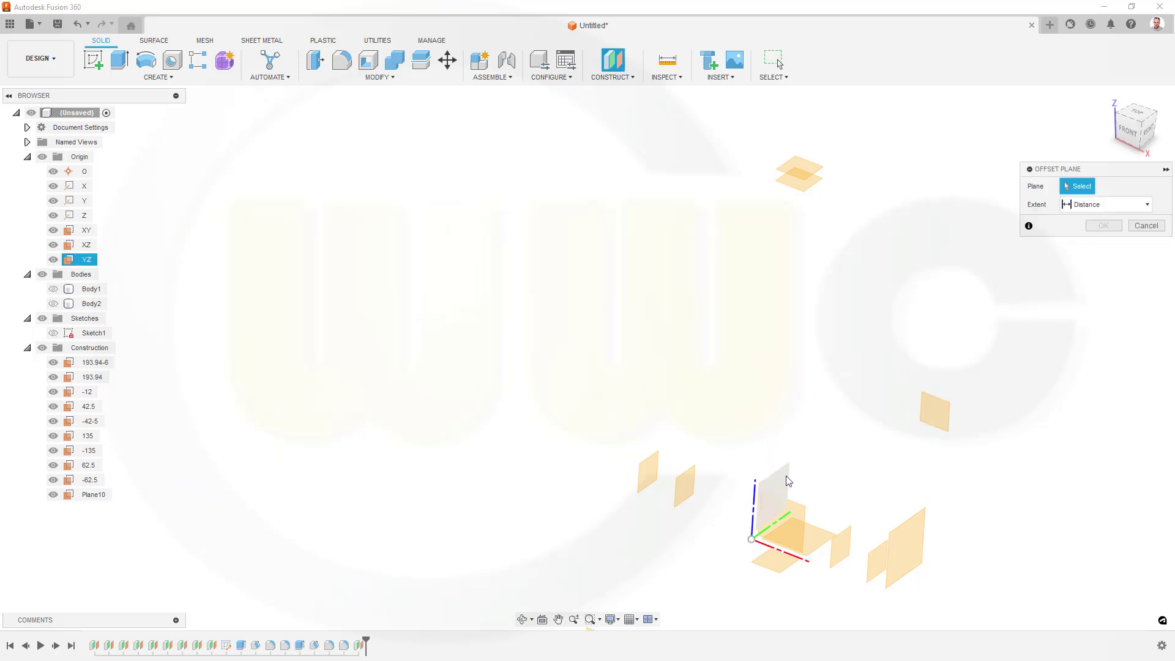
{"action": "left_click", "coordinate": [1097, 227]}
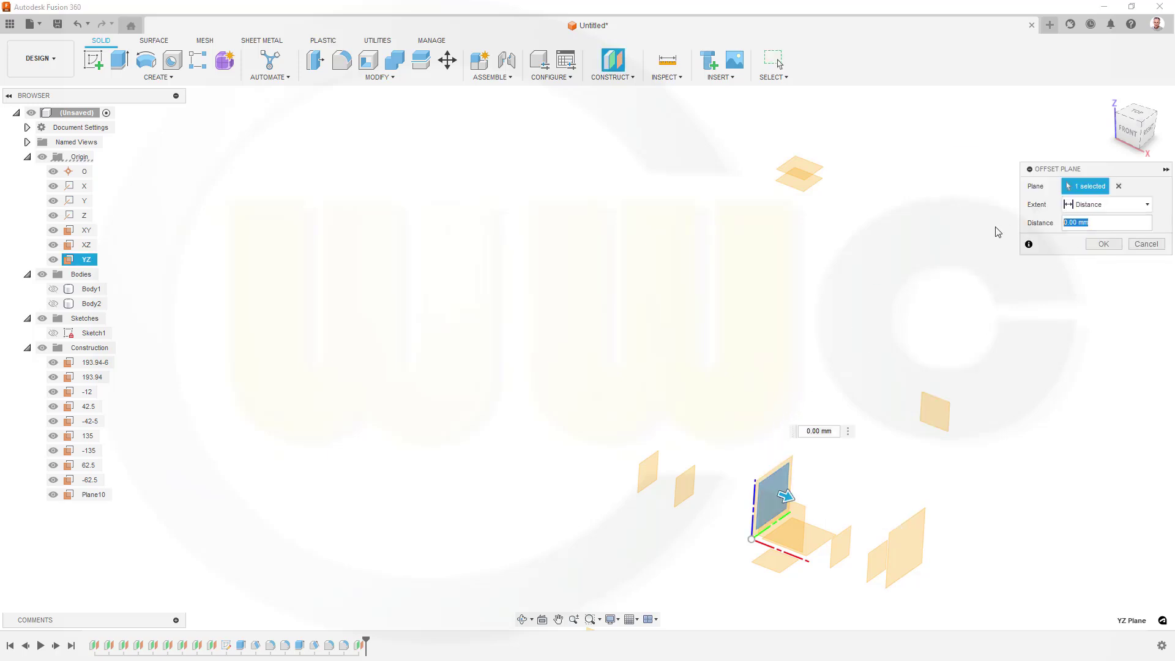
{"action": "type", "text": "-72.5"}
{"action": "key", "text": "Return"}
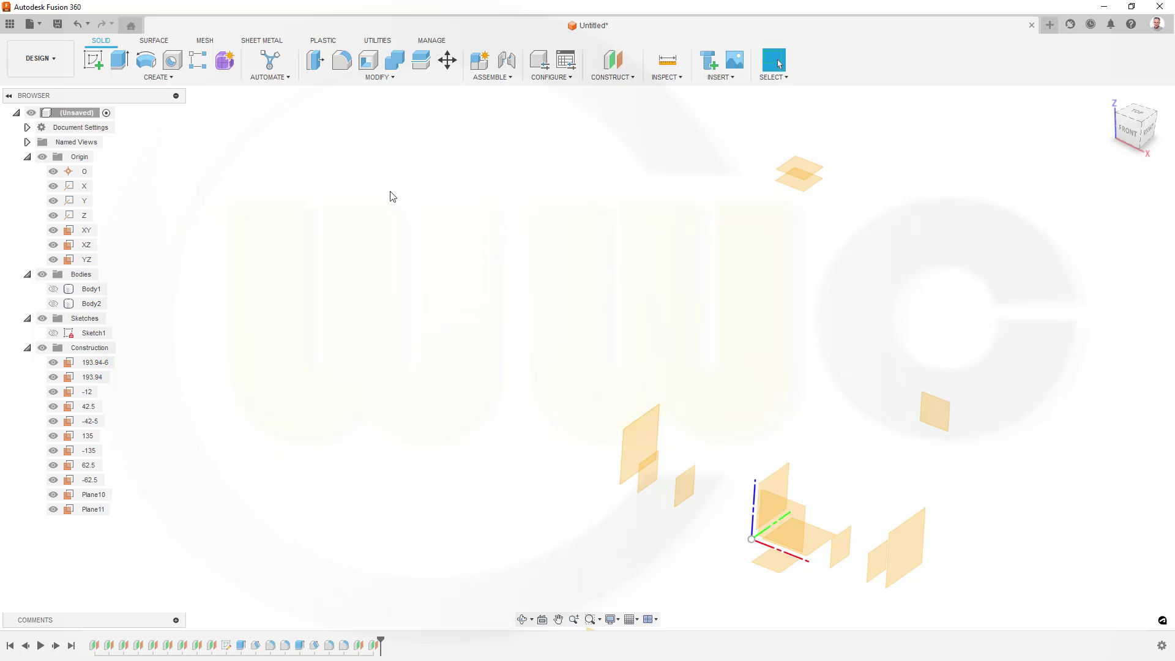
Step: Start a sketch on the YZ origin plane and draw a tall upright rectangle about 31 mm wide beside the origin, on its negative Y side
{"action": "left_click", "coordinate": [94, 60]}
{"action": "left_click", "coordinate": [780, 472]}
{"action": "scroll", "coordinate": [642, 245], "scroll_direction": "down", "scroll_amount": 2}
{"action": "scroll", "coordinate": [617, 186], "scroll_direction": "up", "scroll_amount": 2}
{"action": "middle_click_drag", "start_coordinate": [616, 189], "coordinate": [615, 287]}
{"action": "scroll", "coordinate": [612, 279], "scroll_direction": "down", "scroll_amount": 2}
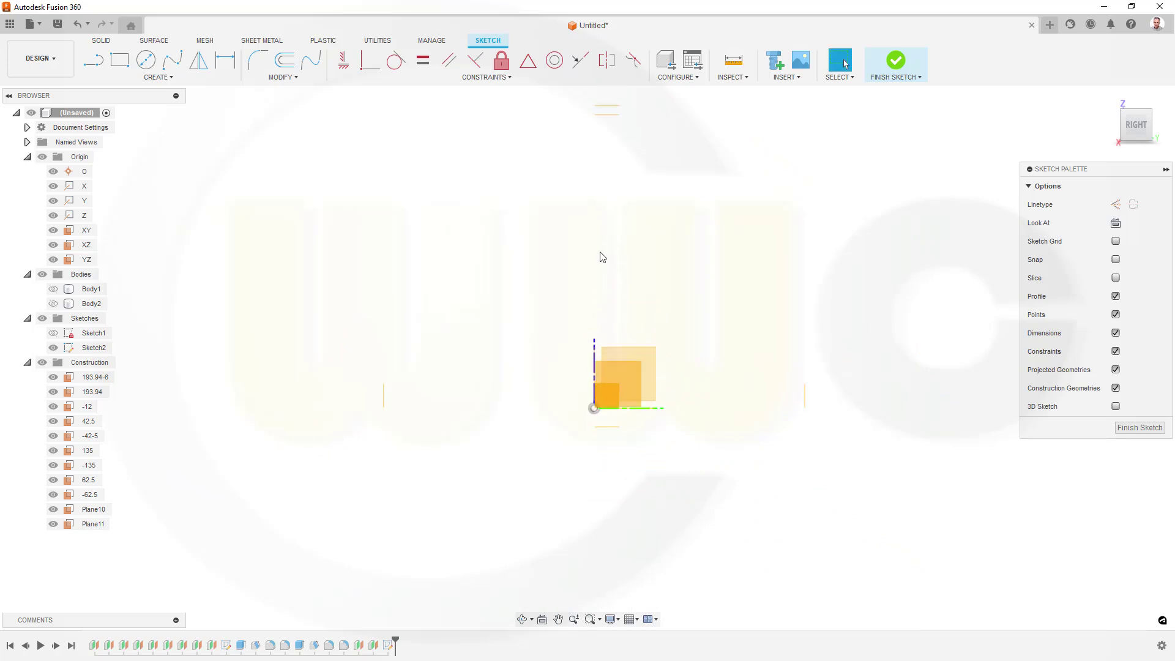
{"action": "left_click", "coordinate": [119, 60]}
{"action": "left_click", "coordinate": [514, 102]}
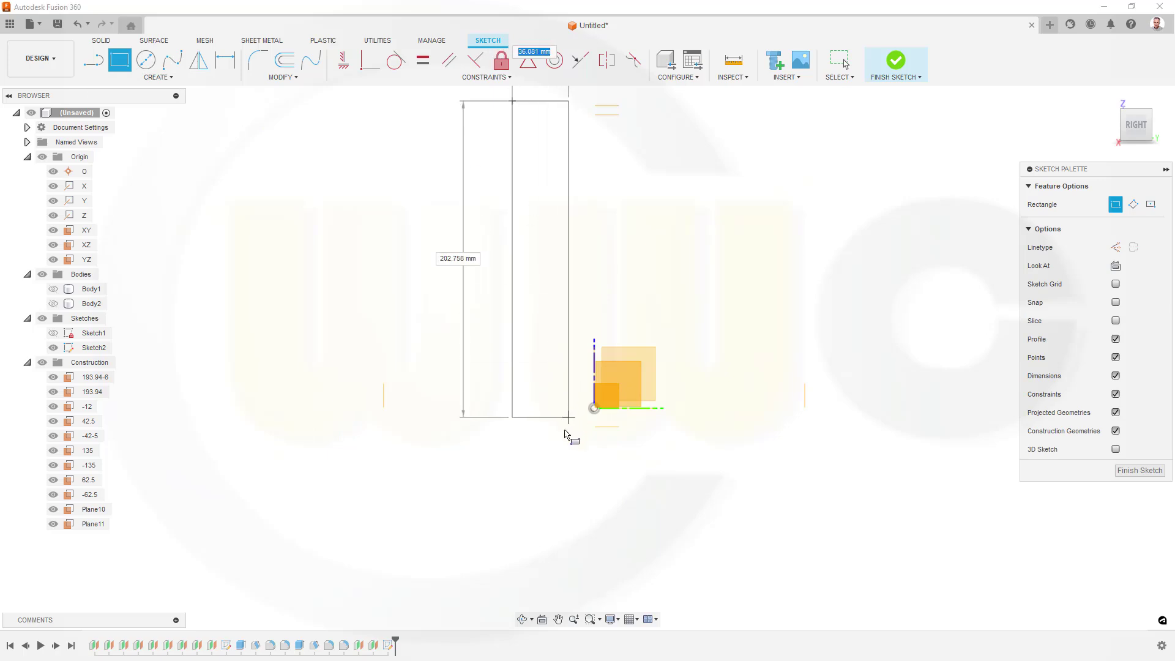
{"action": "left_click", "coordinate": [561, 446]}
{"action": "key", "text": "Escape"}
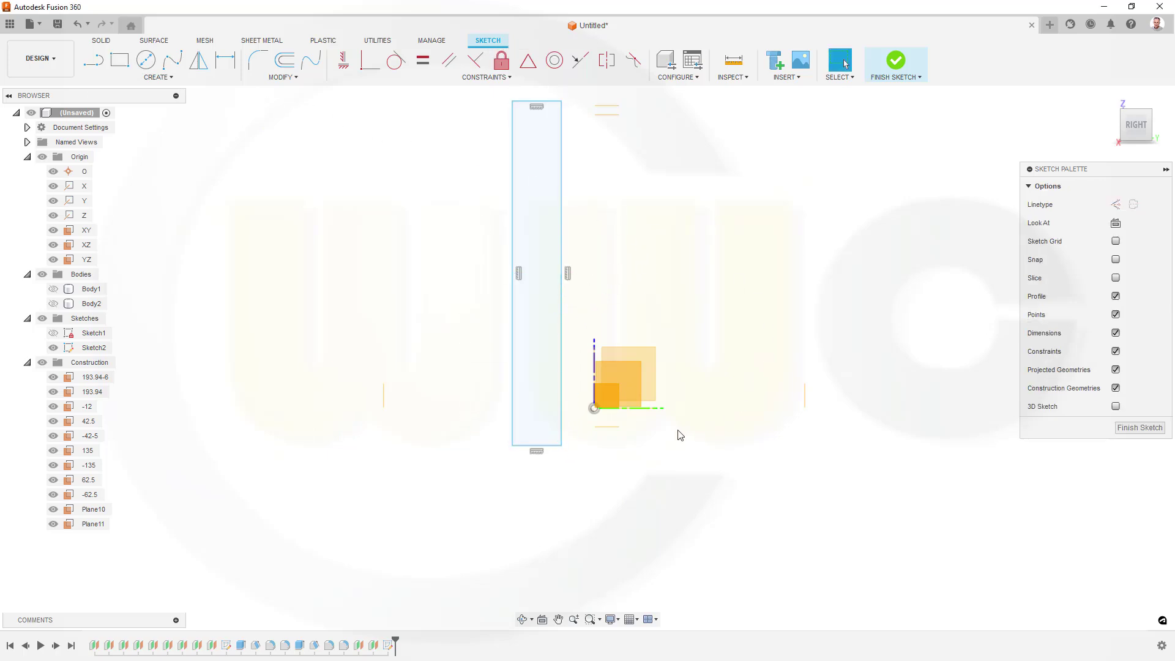
Step: Project the construction planes -12 and 193.94 into the sketch as reference lines
{"action": "left_click", "coordinate": [171, 78]}
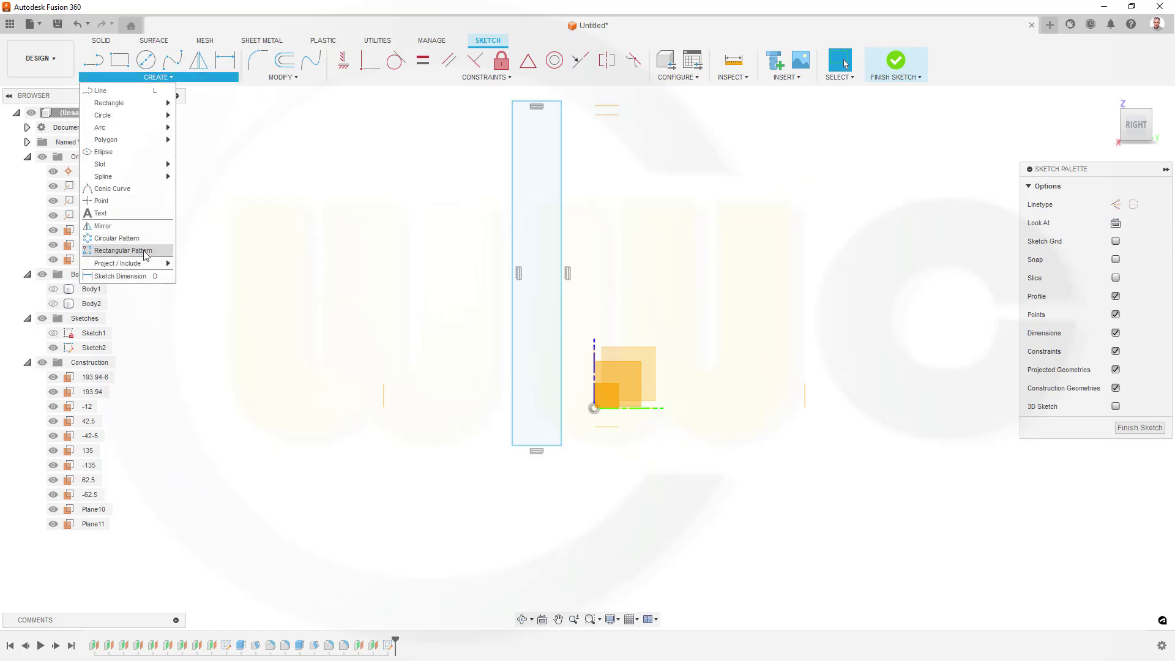
{"action": "mouse_move", "coordinate": [145, 266]}
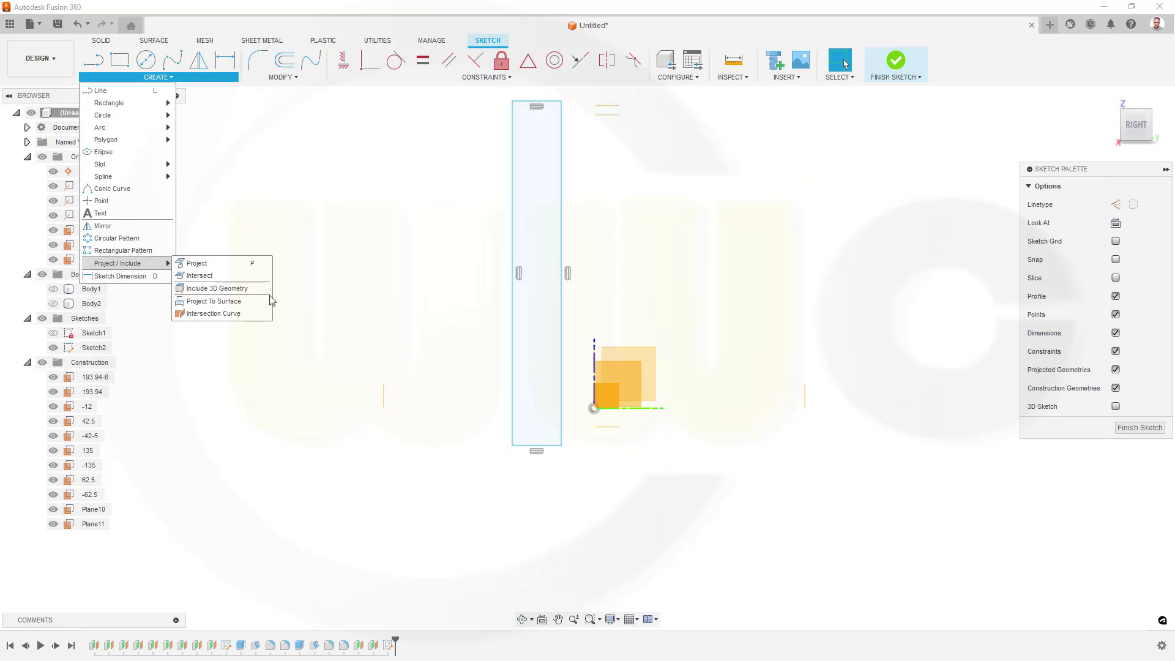
{"action": "left_click", "coordinate": [230, 268]}
{"action": "left_click", "coordinate": [606, 427]}
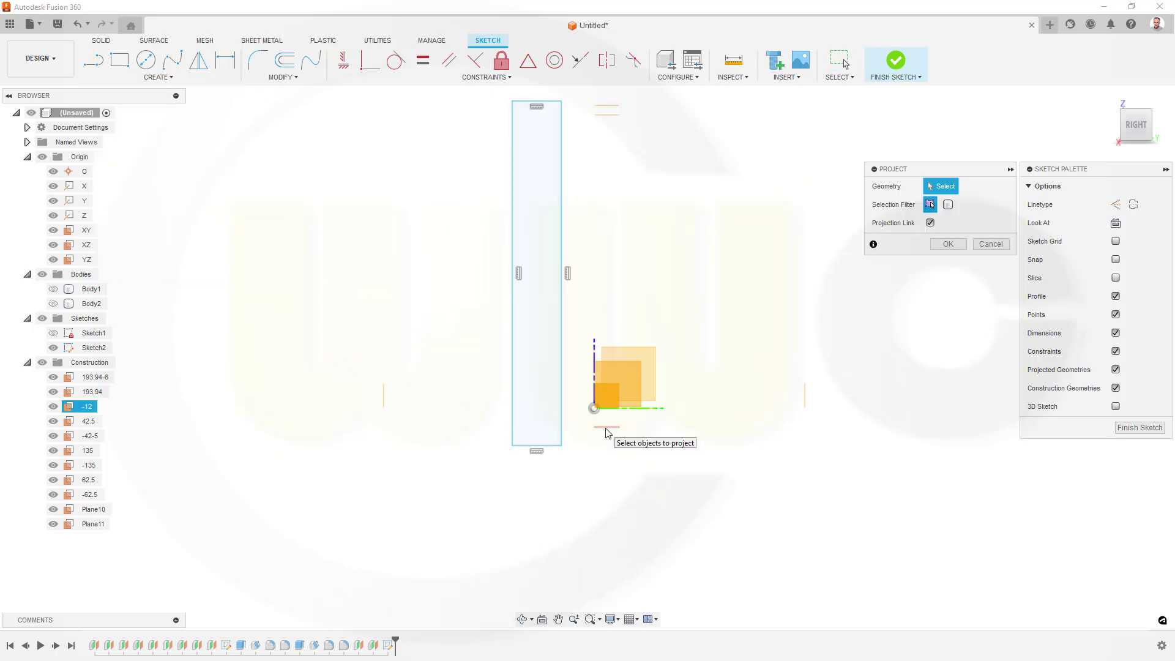
{"action": "left_click", "coordinate": [606, 108]}
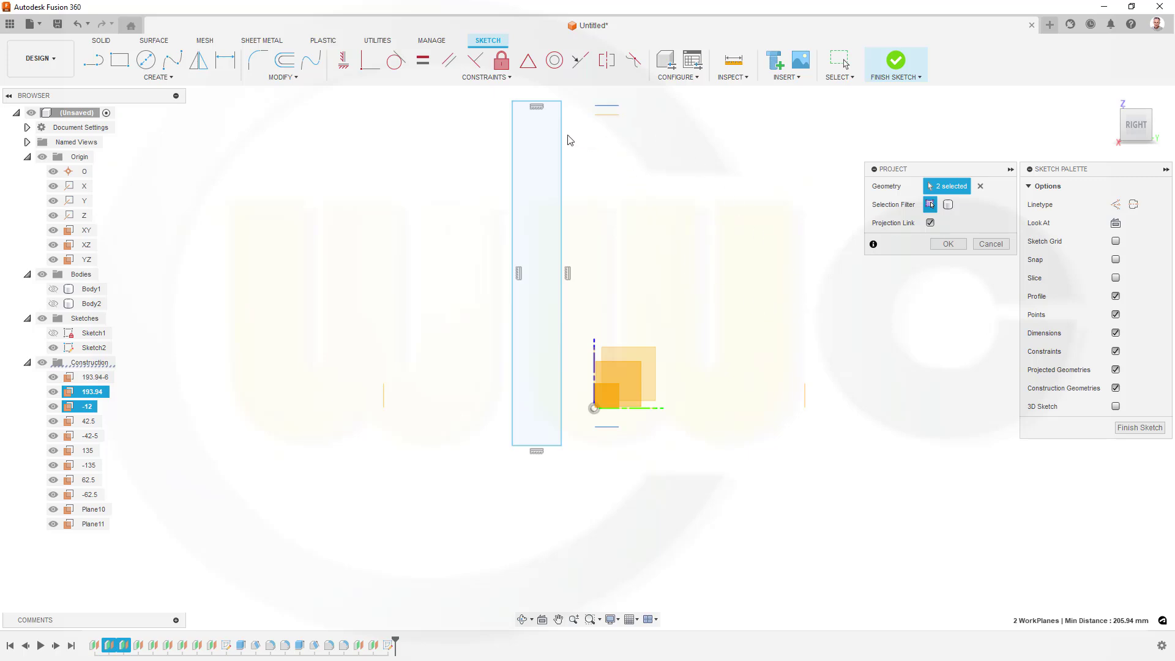
Step: Make the rectangle's top edge collinear with the projected 193.94 line and its bottom edge collinear with the projected -12 line
{"action": "left_click", "coordinate": [579, 60]}
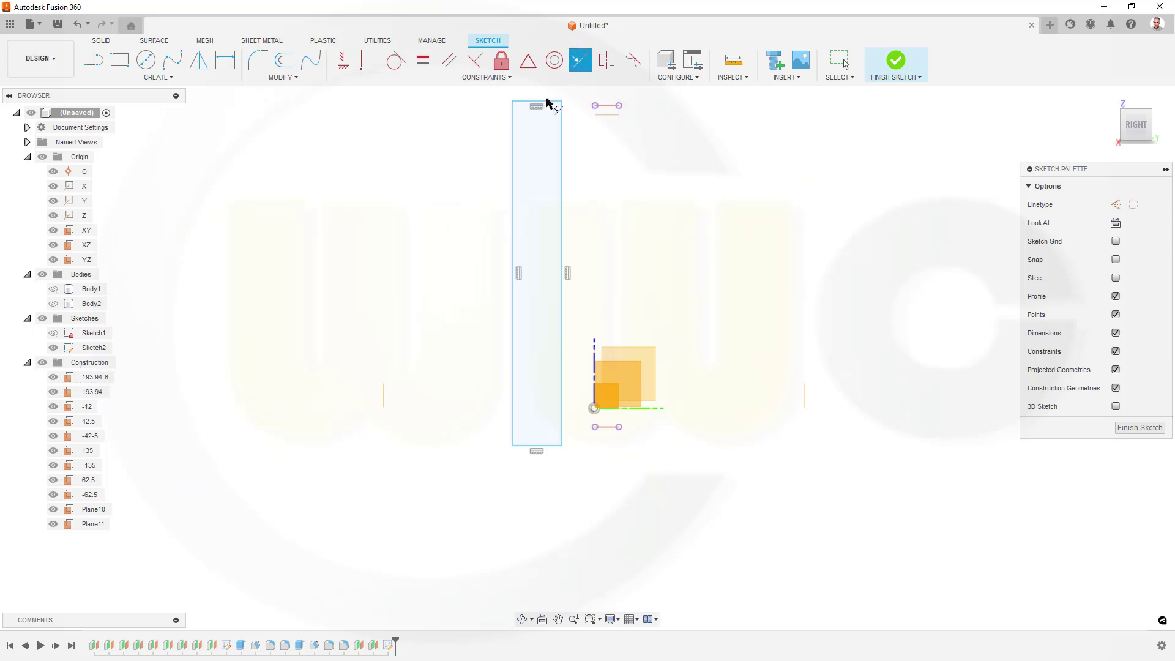
{"action": "left_click", "coordinate": [605, 109]}
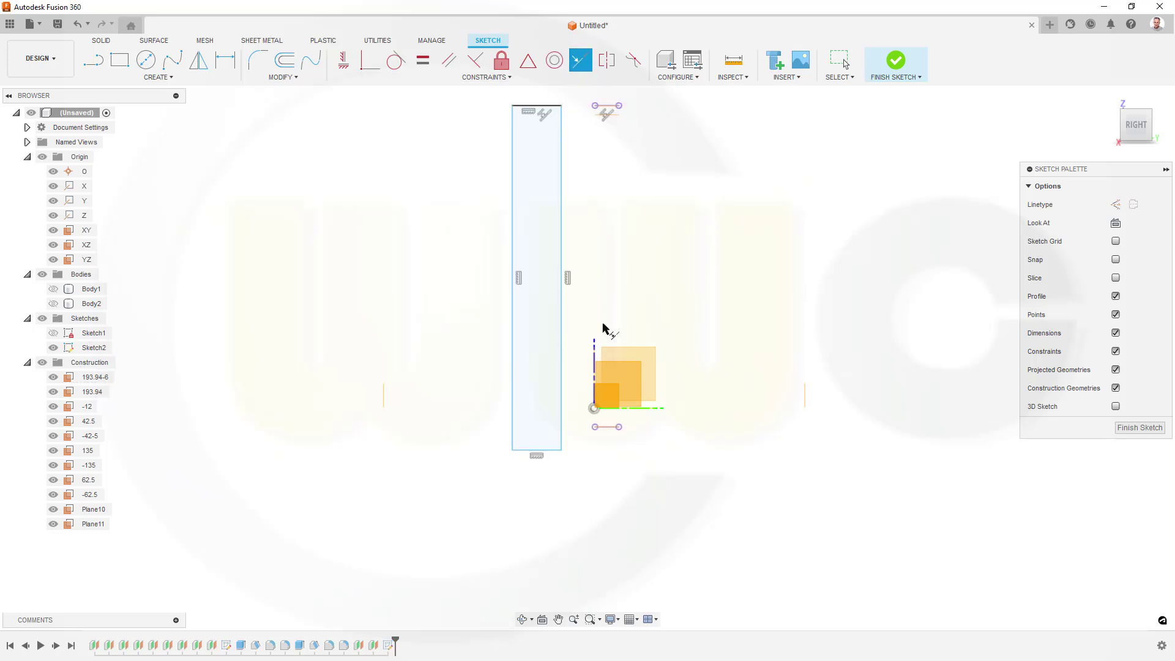
{"action": "left_click", "coordinate": [551, 452]}
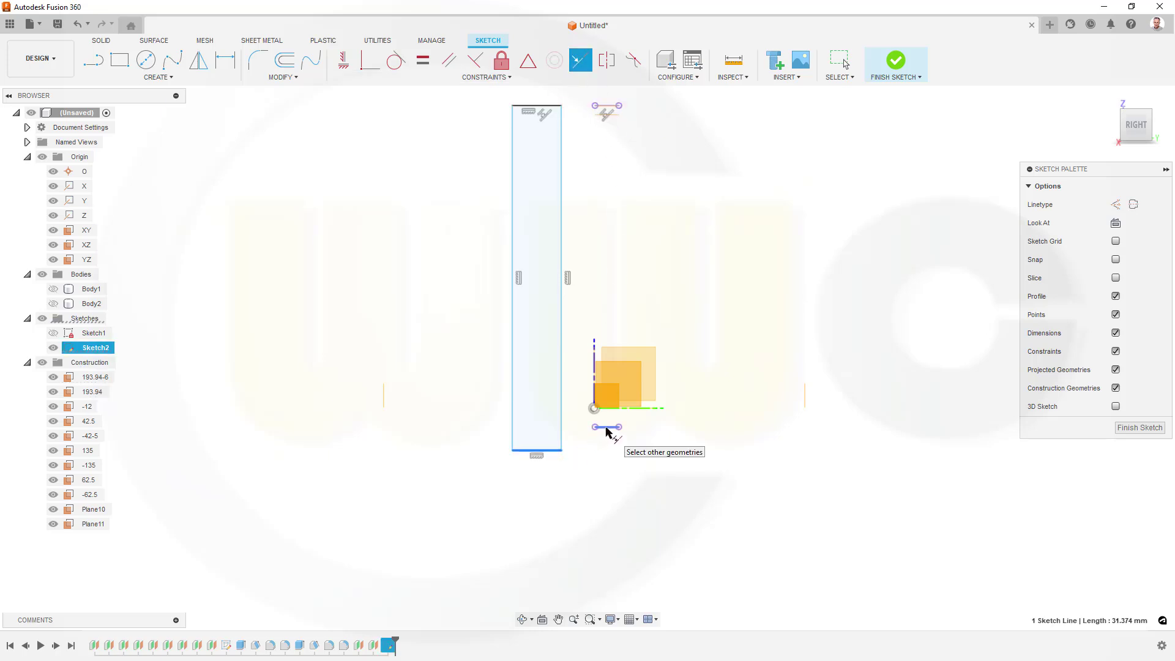
{"action": "left_click", "coordinate": [606, 428]}
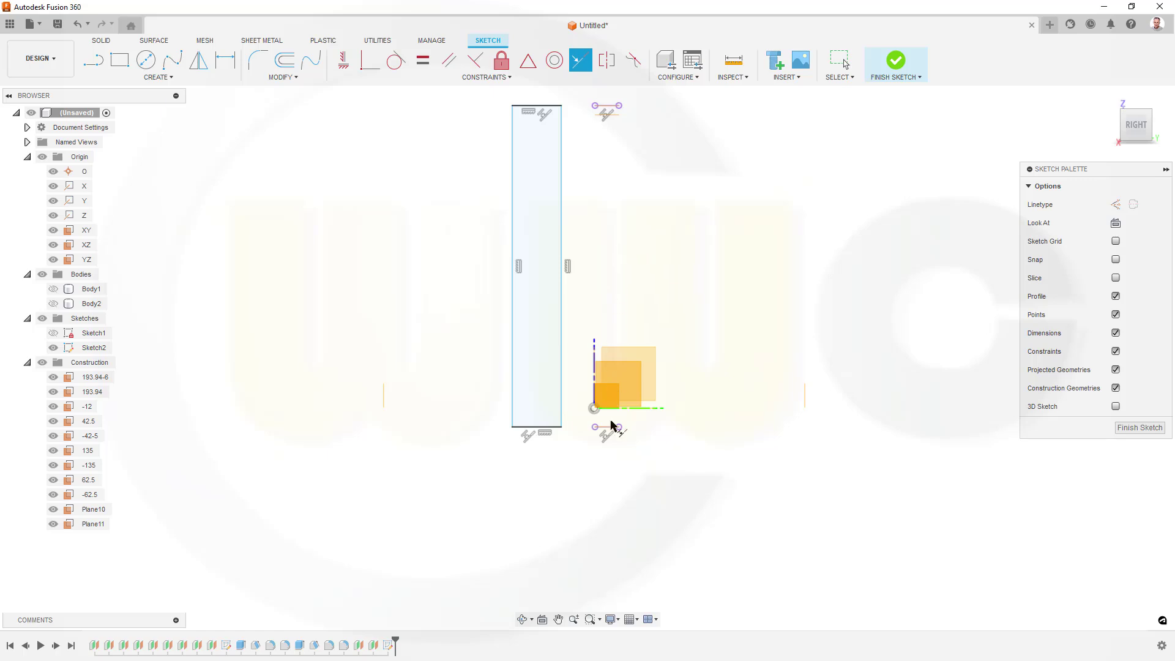
{"action": "left_click", "coordinate": [653, 410]}
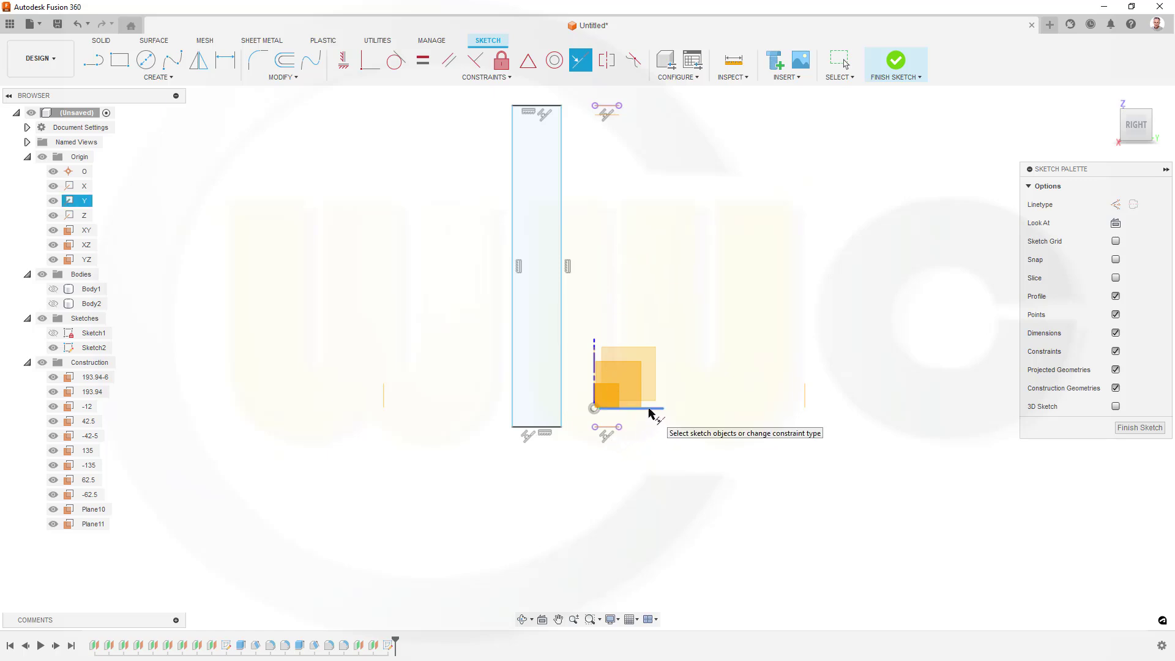
{"action": "key", "text": "Escape"}
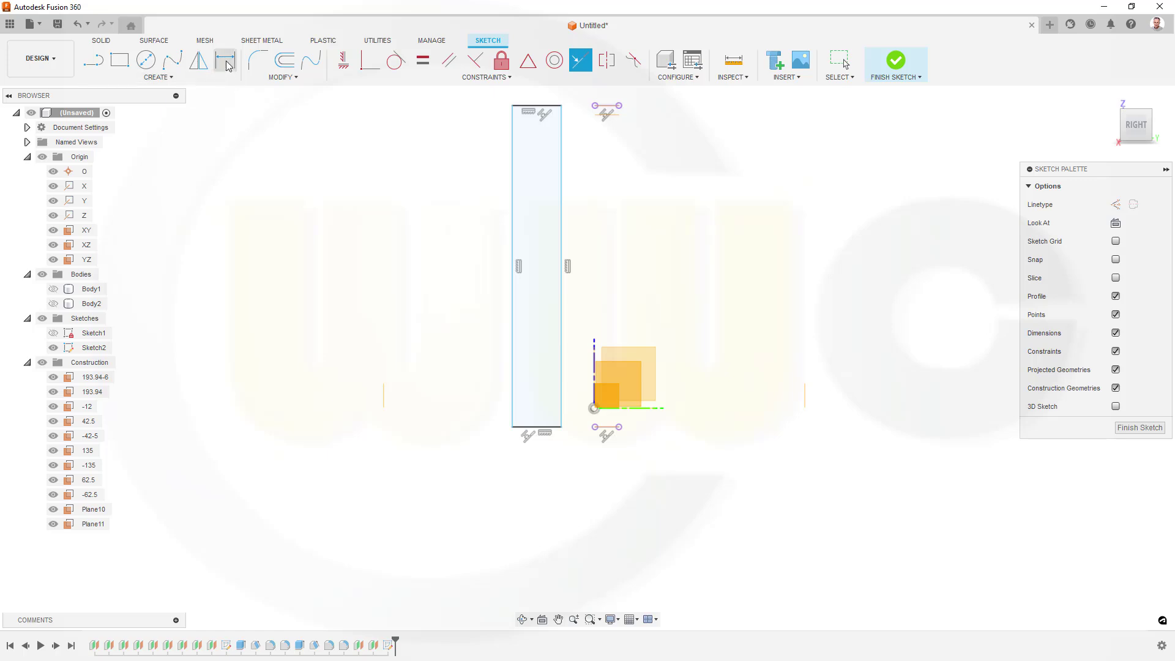
Step: Dimension the rectangle's width between its two vertical edges to 3 mm
{"action": "key", "text": "d"}
{"action": "left_click", "coordinate": [512, 210]}
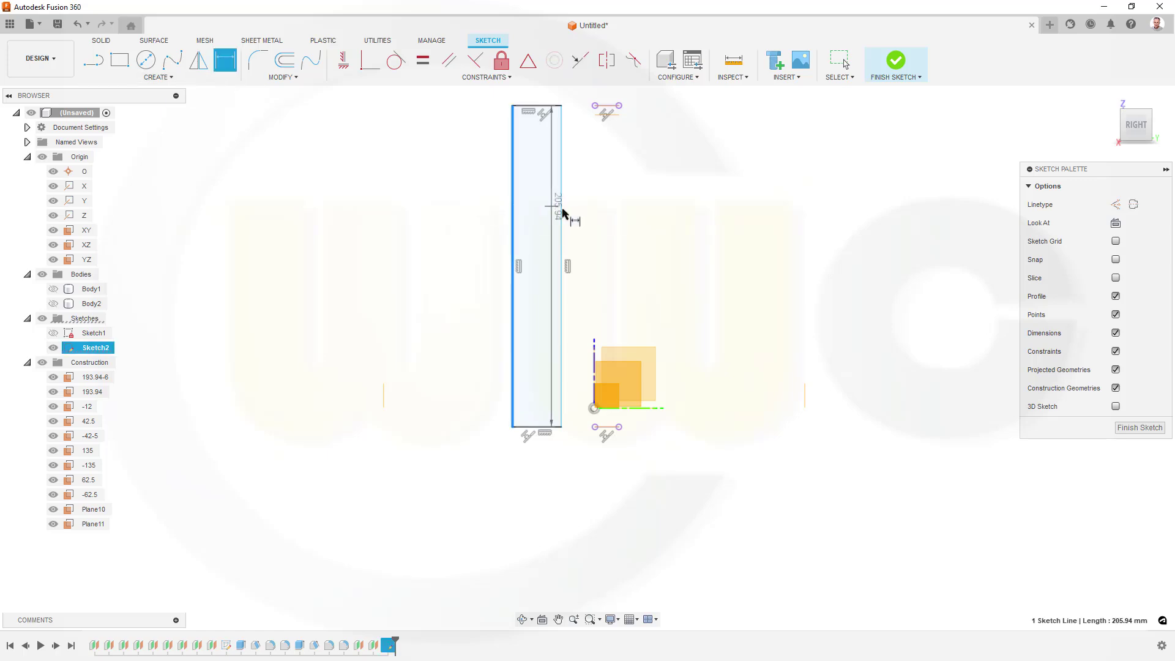
{"action": "left_click", "coordinate": [562, 212]}
{"action": "left_click", "coordinate": [537, 180]}
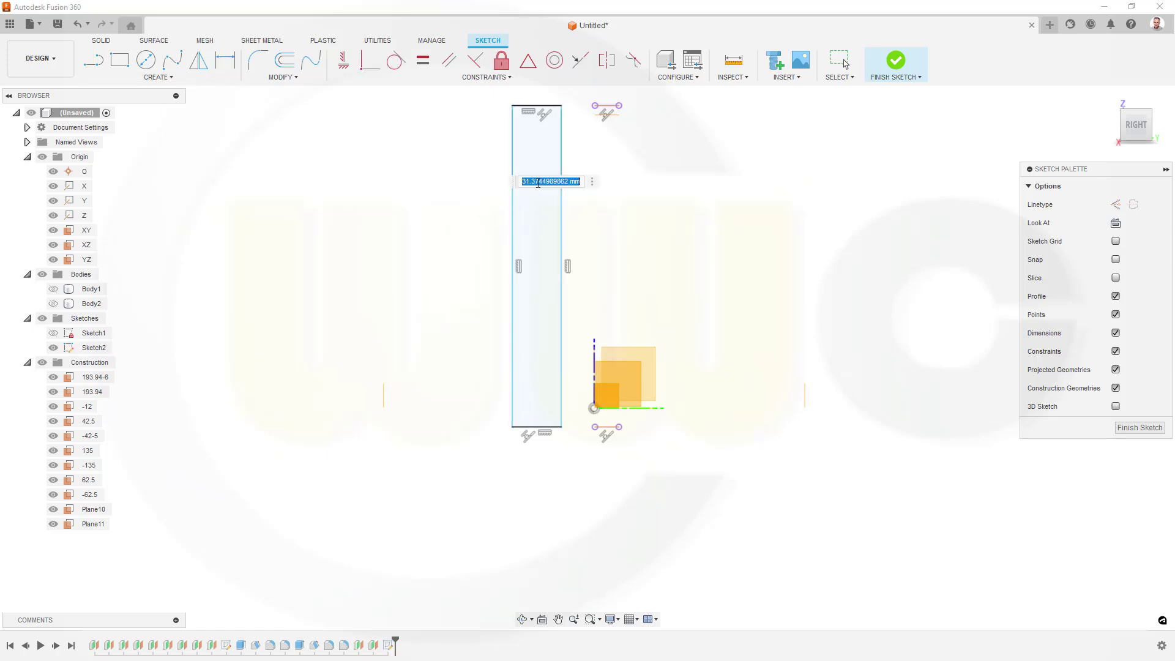
{"action": "type", "text": "3"}
{"action": "key", "text": "Return"}
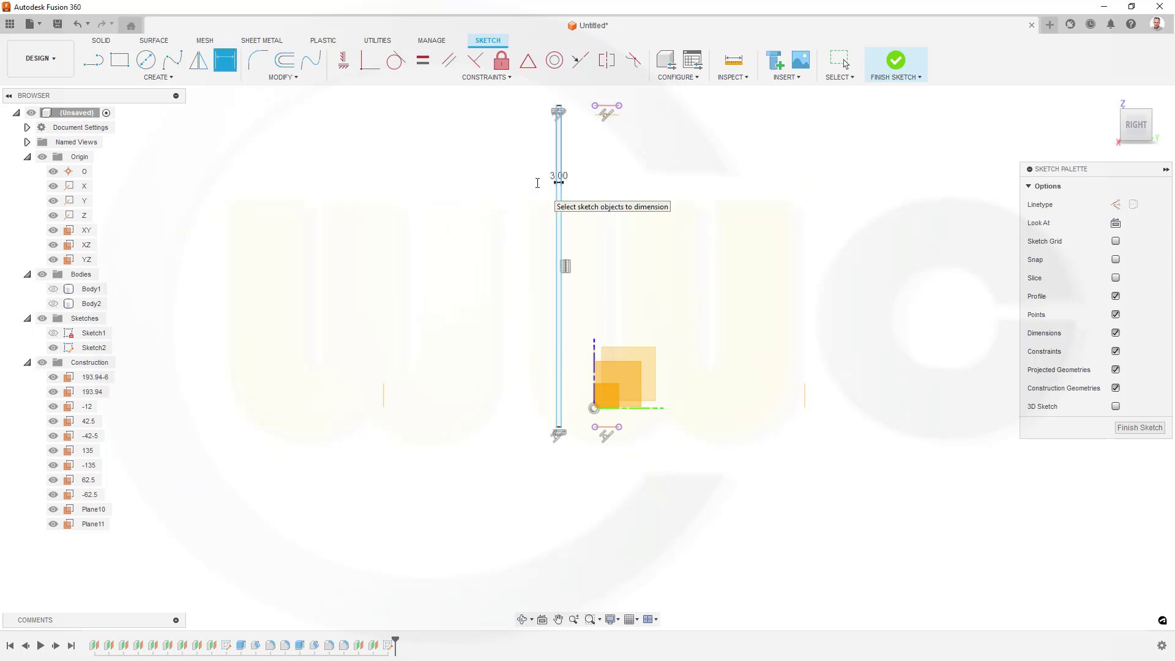
{"action": "key", "text": "Escape"}
Step: Project the construction plane -135 into the sketch as a reference line
{"action": "left_click", "coordinate": [174, 77]}
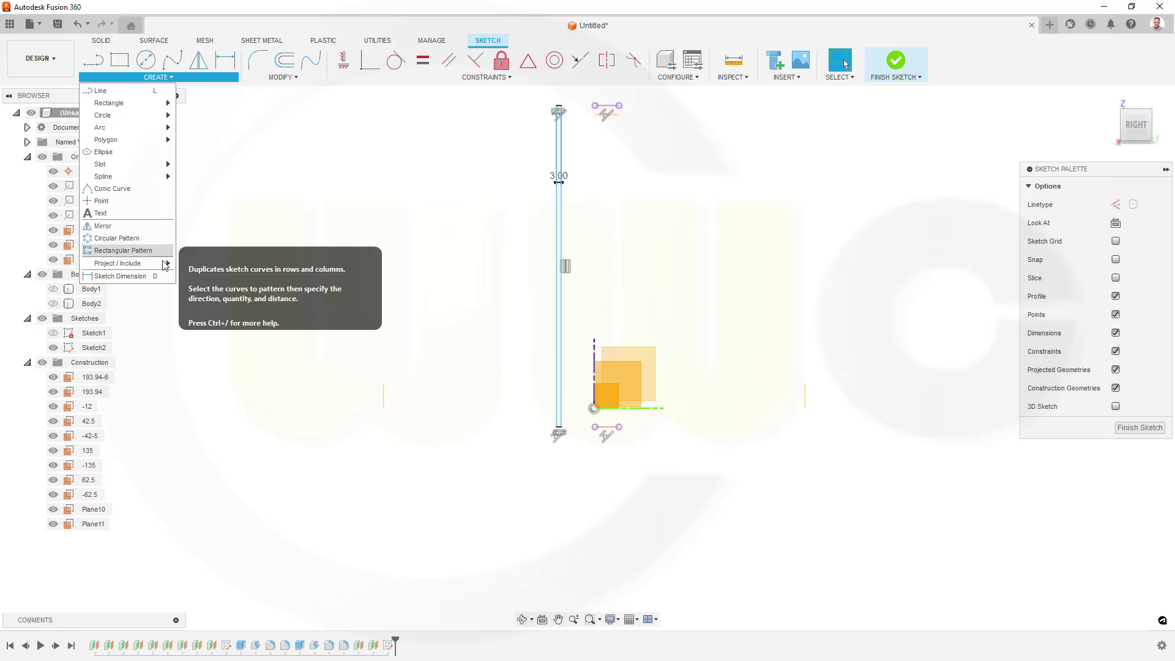
{"action": "mouse_move", "coordinate": [162, 267]}
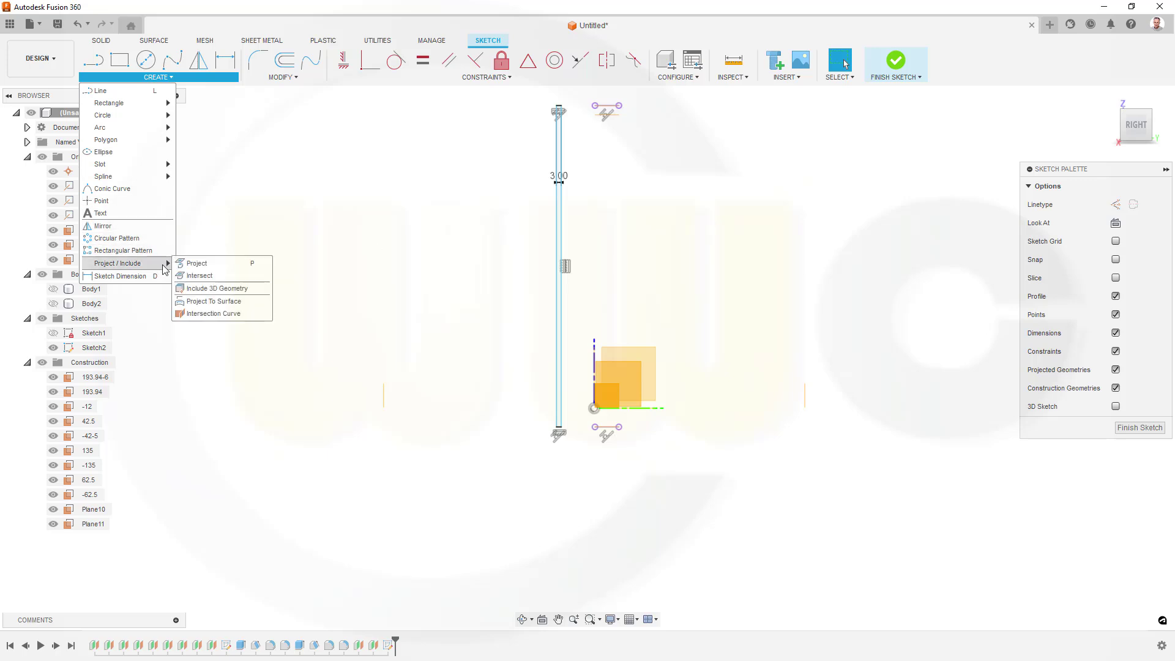
{"action": "left_click", "coordinate": [195, 263]}
{"action": "left_click", "coordinate": [384, 396]}
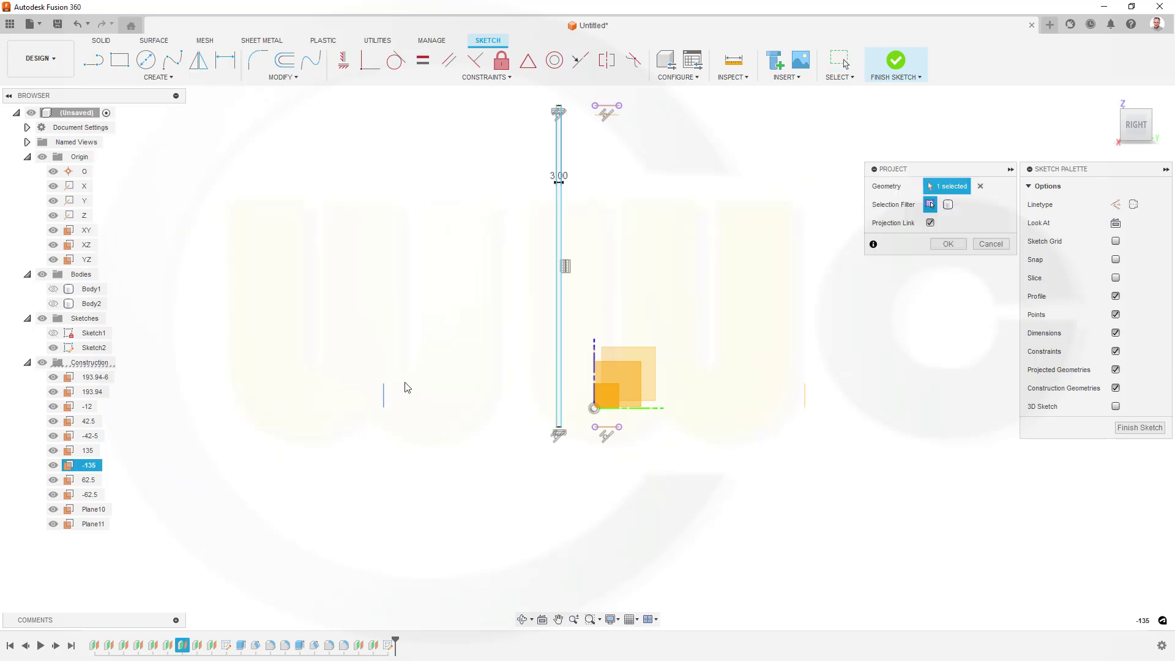
{"action": "left_click", "coordinate": [953, 245]}
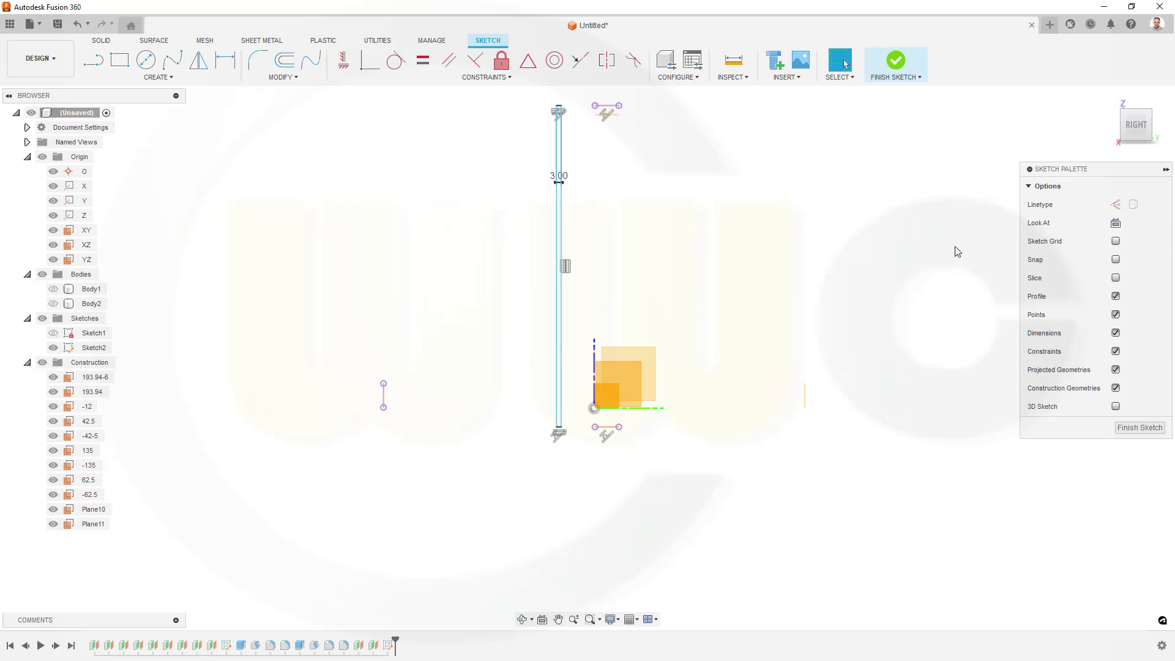
Step: Dimension the distance from the projected -135 line to the rectangle's nearest vertical edge as 43.5 mm and finish the sketch
{"action": "key", "text": "d"}
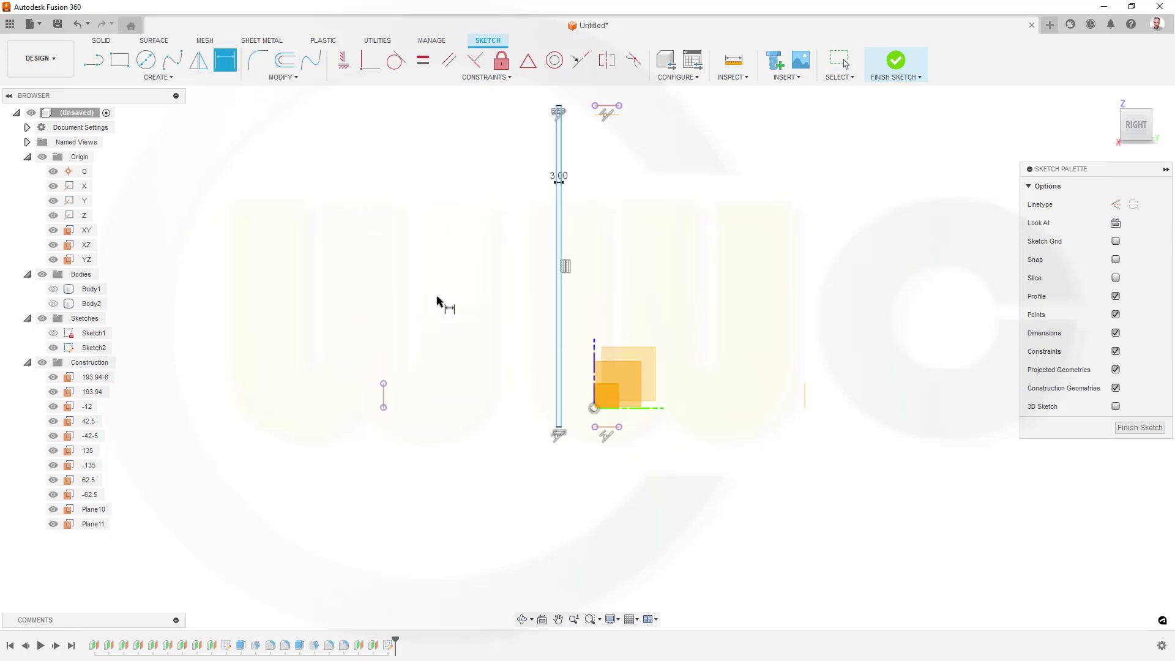
{"action": "left_click", "coordinate": [384, 399]}
{"action": "left_click", "coordinate": [557, 398]}
{"action": "left_click", "coordinate": [481, 405]}
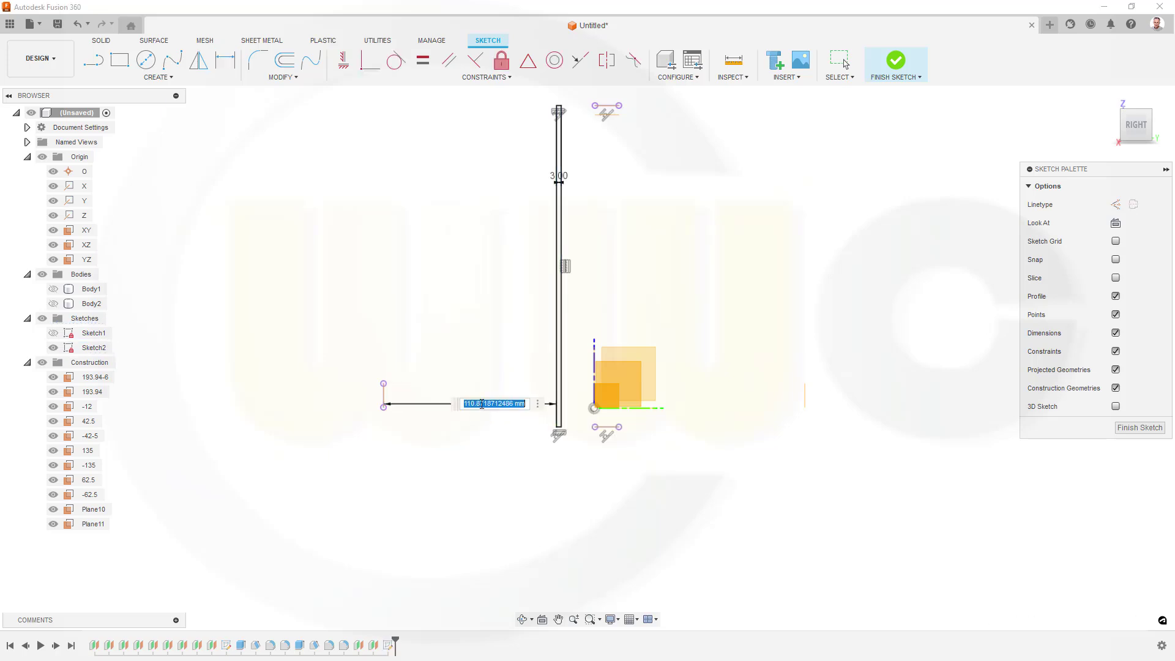
{"action": "type", "text": "43"}
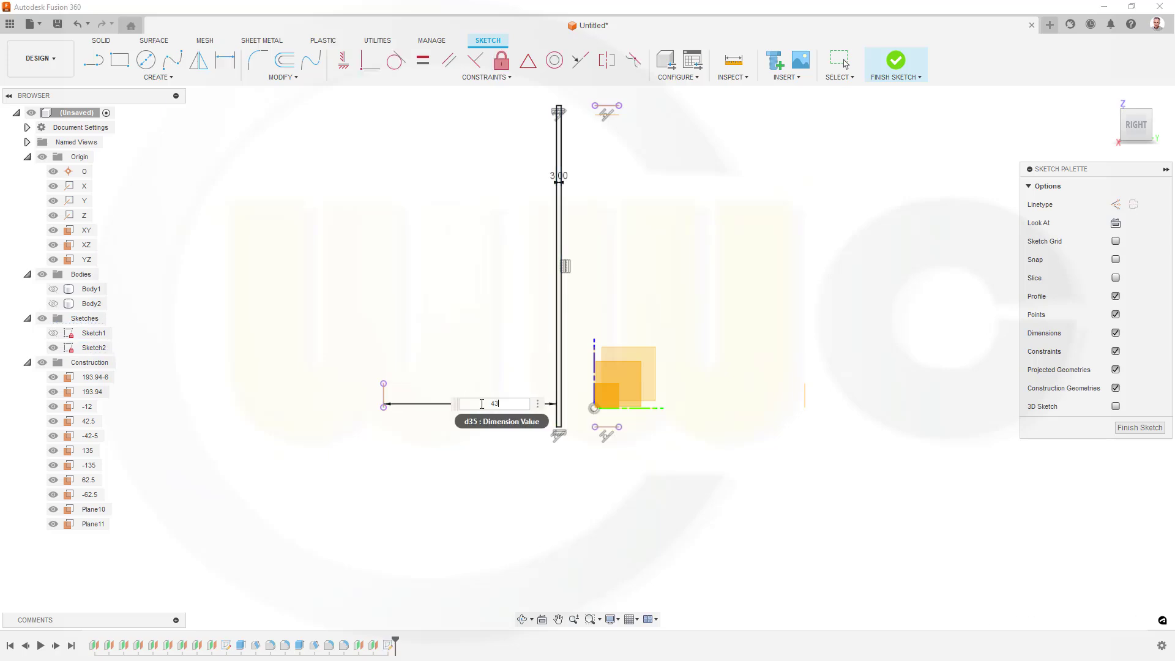
{"action": "type", "text": ".5"}
{"action": "key", "text": "Return"}
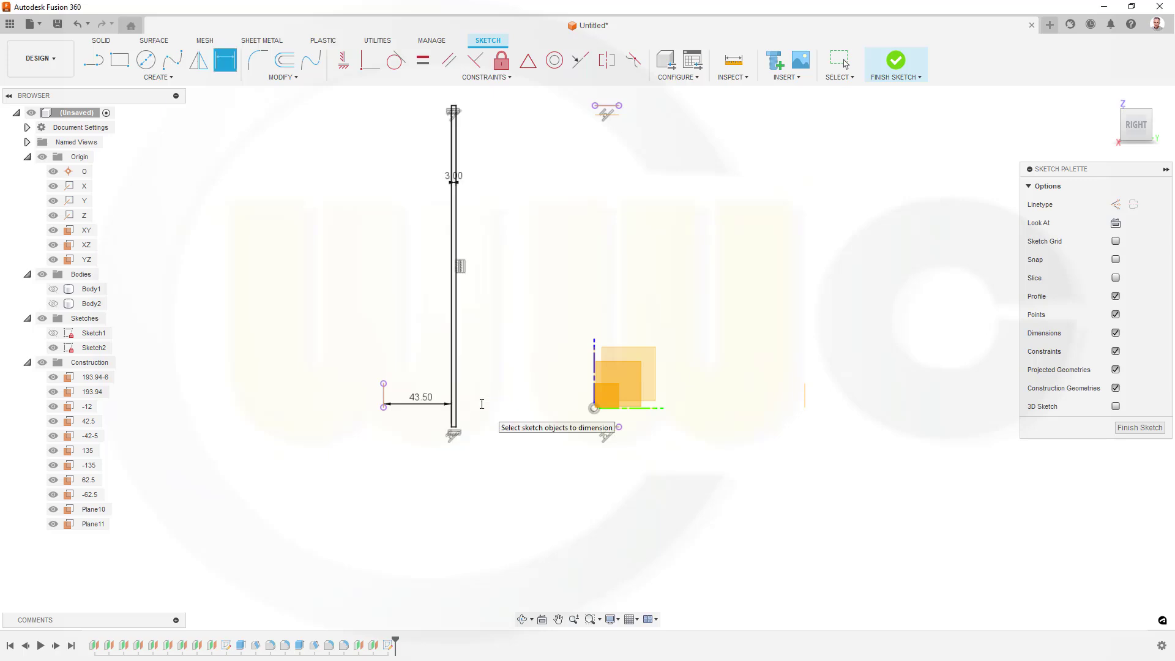
{"action": "left_click", "coordinate": [1138, 428]}
Step: Extrude the 3 mm wide rectangle as a new body with two-sided direction, starting from Plane10 and ending at Plane11
{"action": "middle_click_drag", "start_coordinate": [569, 420], "coordinate": [367, 338], "text": "shift"}
{"action": "left_click", "coordinate": [120, 60]}
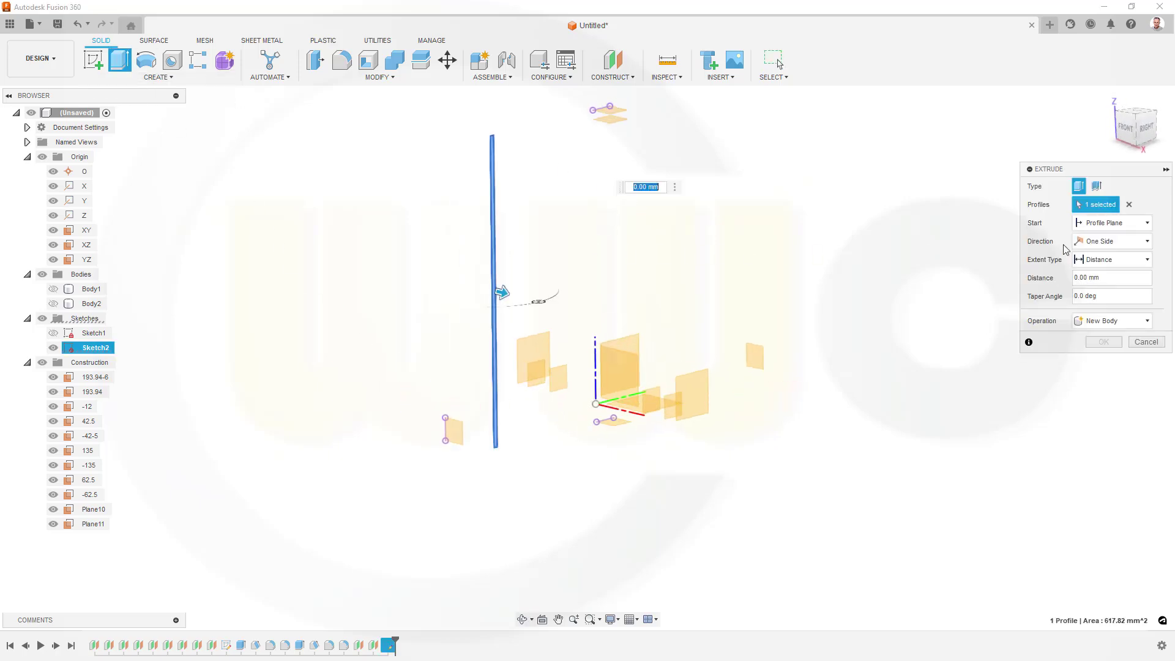
{"action": "left_click", "coordinate": [1148, 245]}
{"action": "left_click", "coordinate": [1132, 271]}
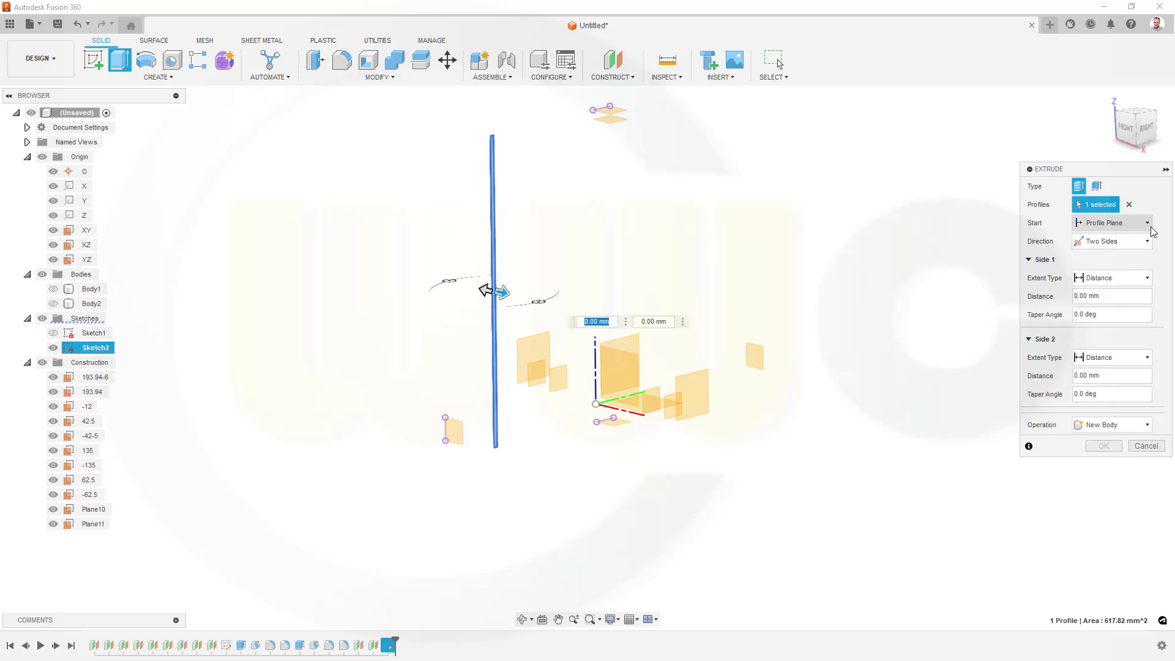
{"action": "left_click", "coordinate": [1148, 224]}
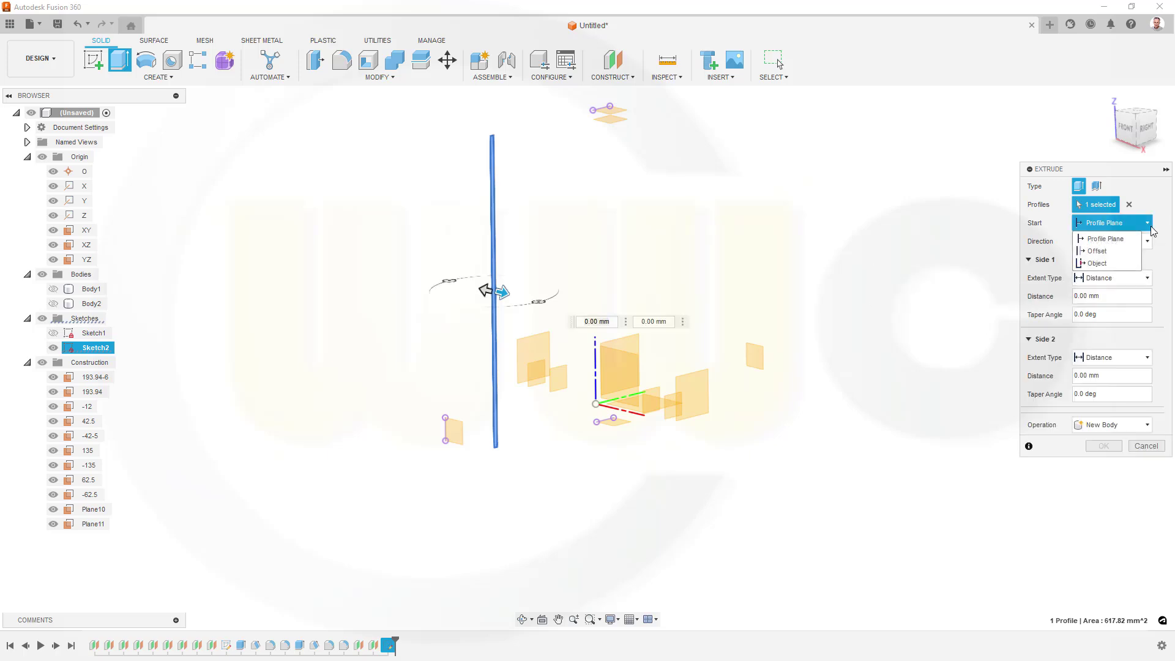
{"action": "left_click", "coordinate": [1101, 262]}
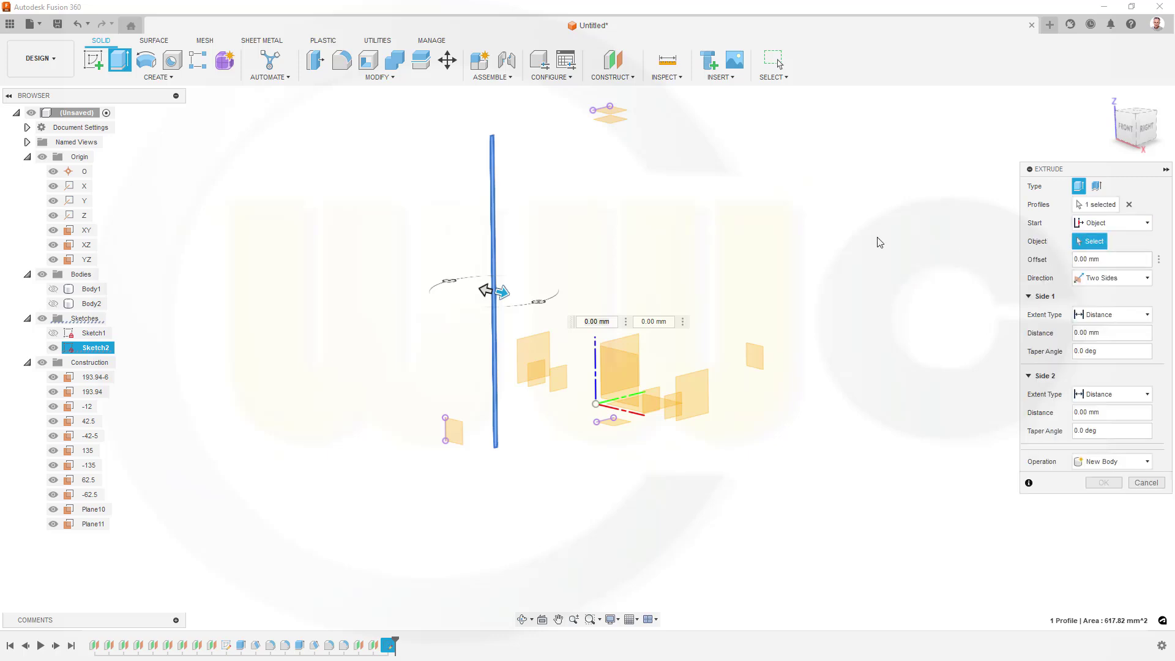
{"action": "left_click", "coordinate": [690, 386]}
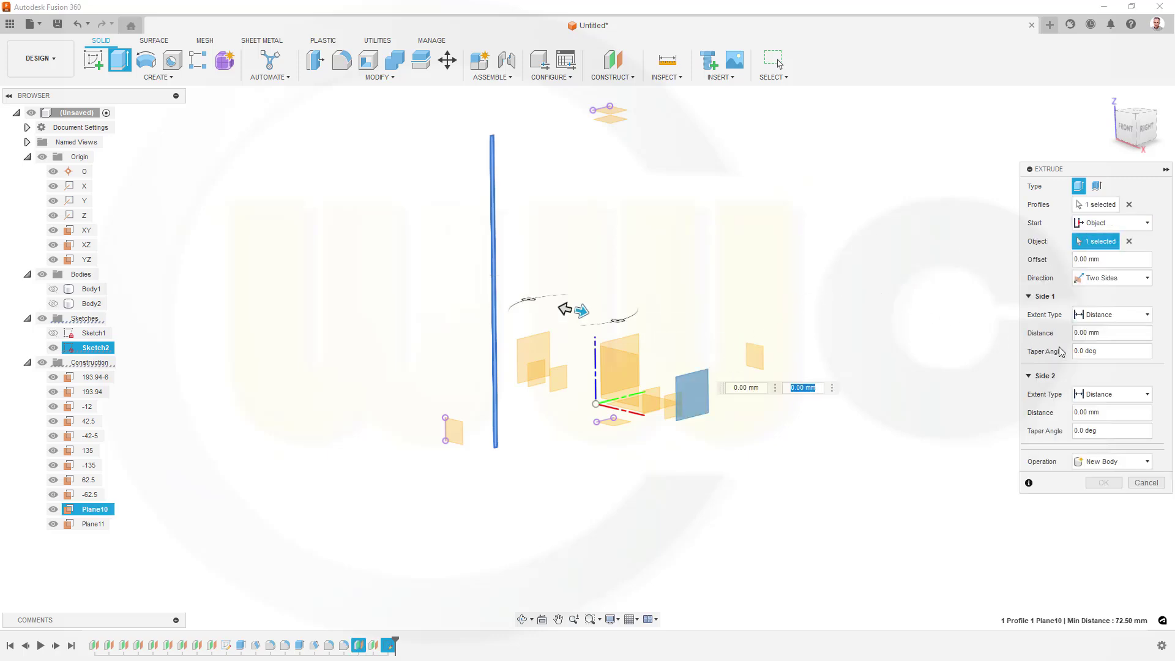
{"action": "left_click", "coordinate": [1149, 321]}
{"action": "left_click", "coordinate": [1099, 341]}
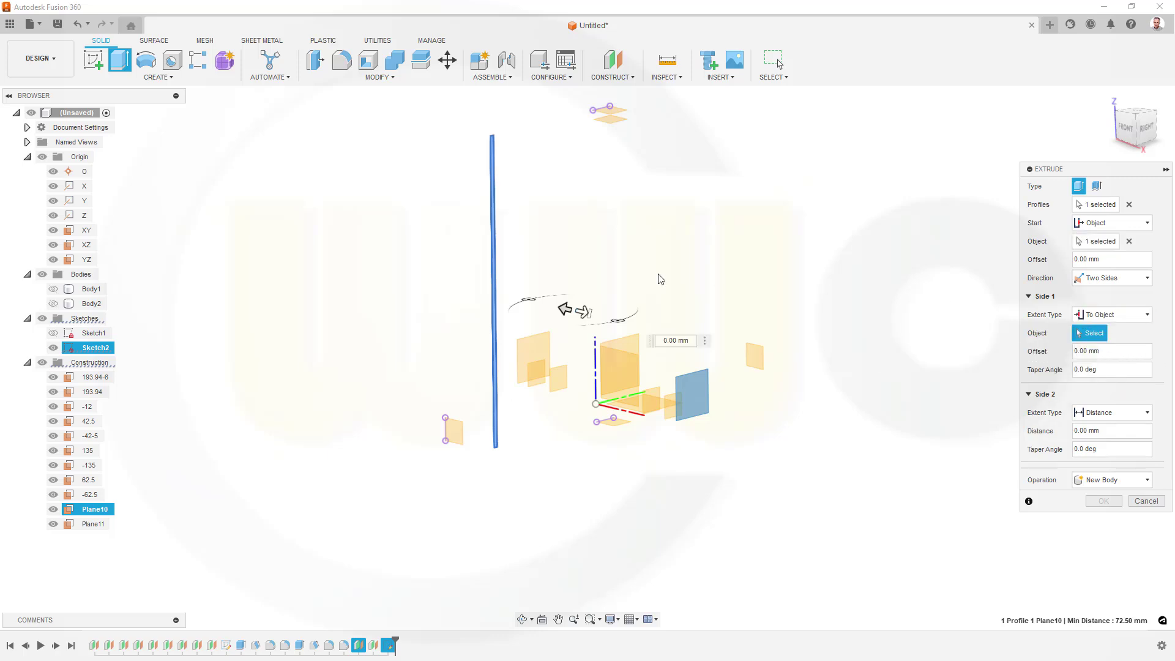
{"action": "left_click", "coordinate": [530, 334]}
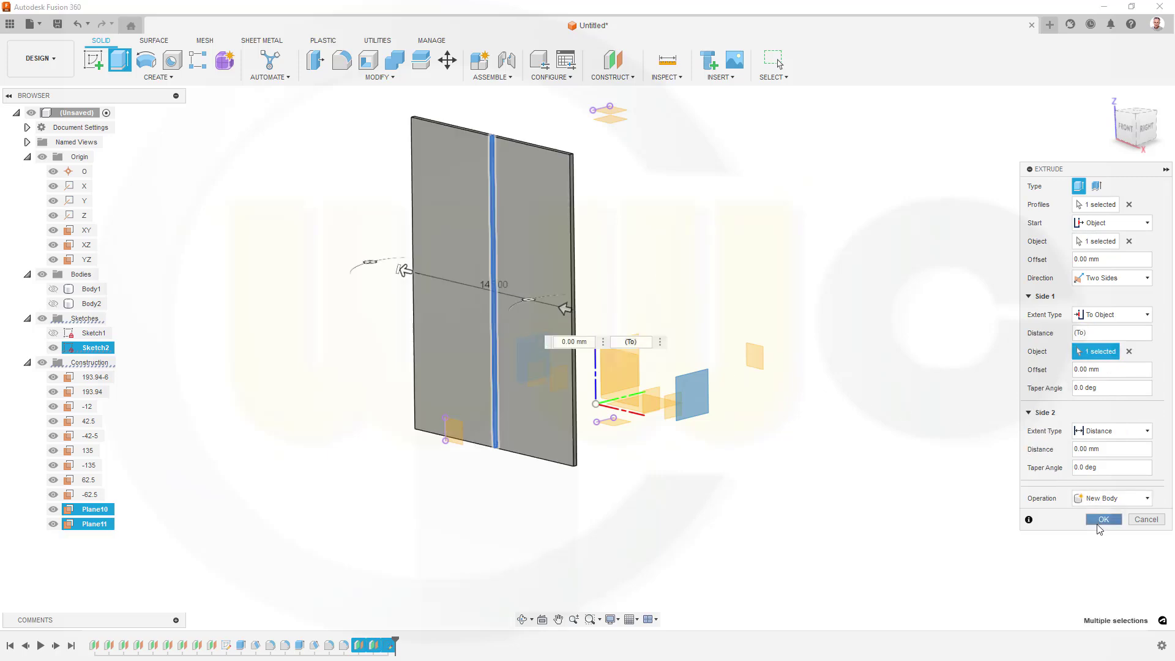
{"action": "left_click", "coordinate": [1103, 519]}
{"action": "left_click", "coordinate": [475, 430]}
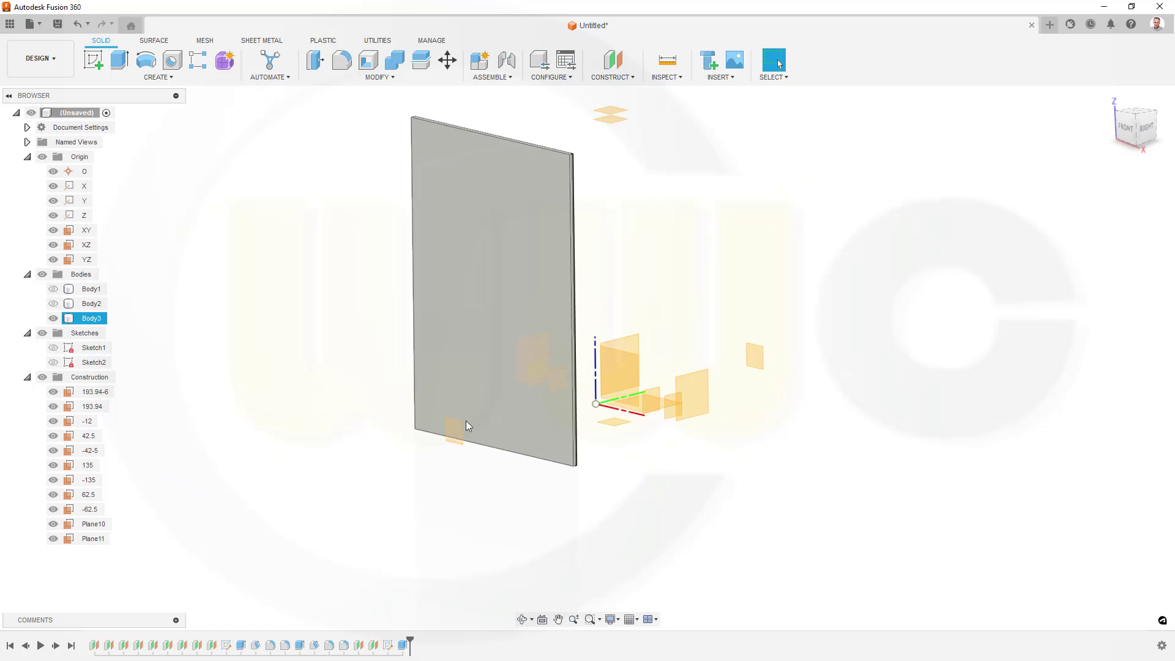
{"action": "left_click", "coordinate": [398, 435]}
Step: Create a rectangular pattern of the plate body along the Y axis with spacing distribution, quantity 6 at 33 mm, and quantity 1 on the second axis
{"action": "middle_click_drag", "start_coordinate": [365, 428], "coordinate": [286, 416], "text": "shift"}
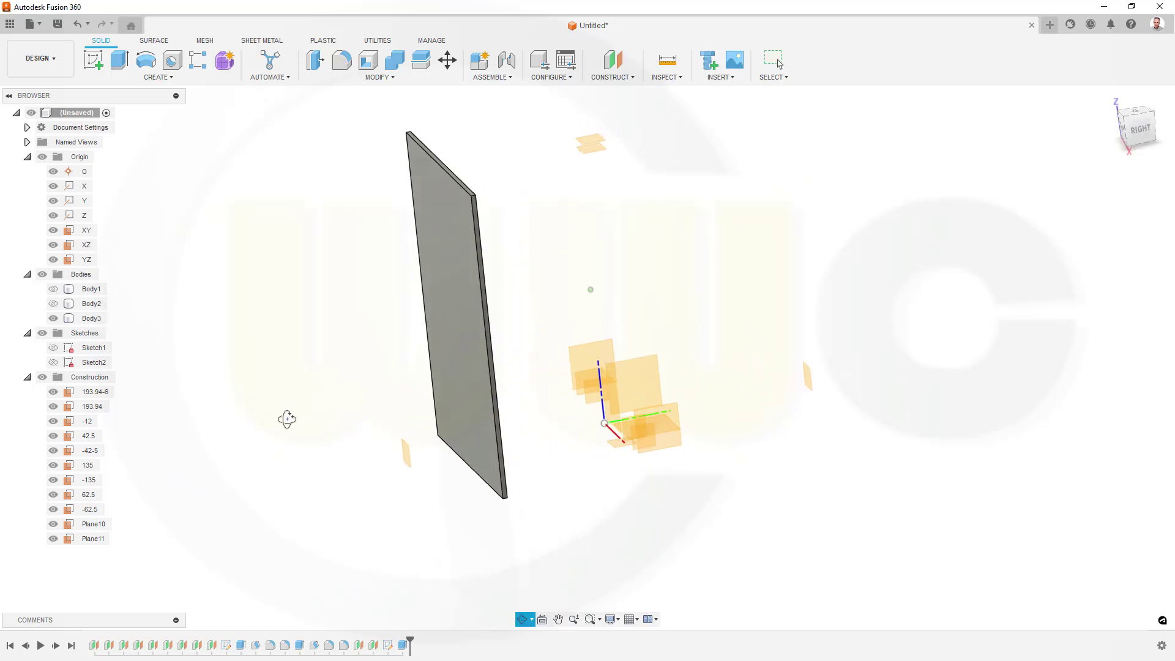
{"action": "left_click", "coordinate": [198, 59]}
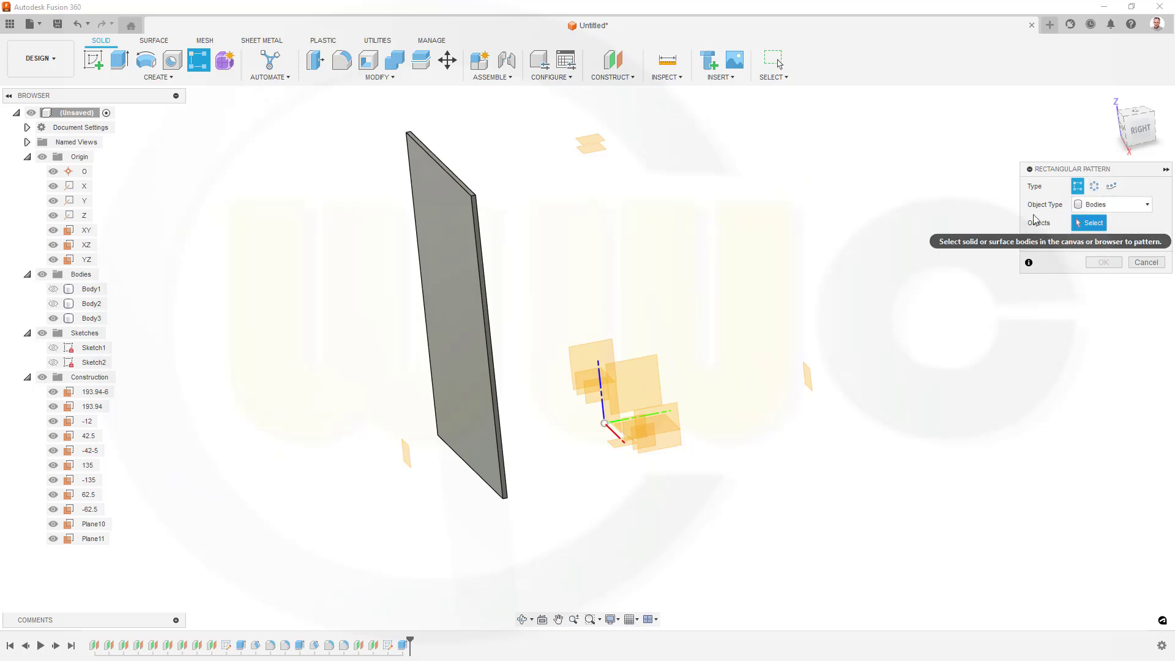
{"action": "left_click", "coordinate": [470, 248]}
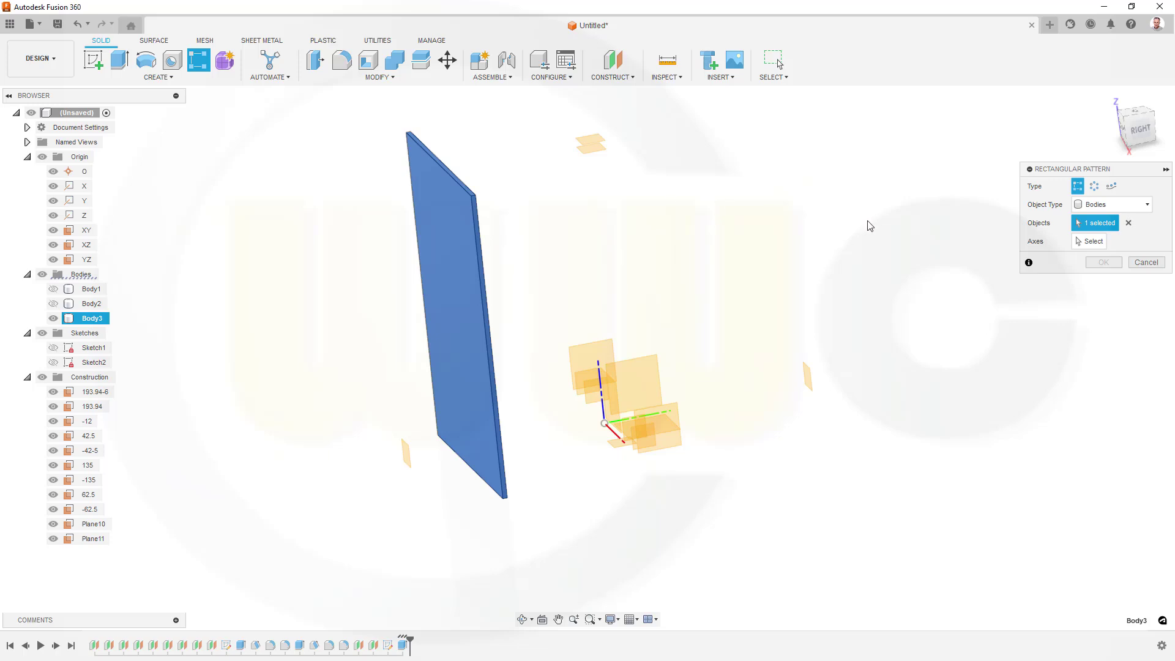
{"action": "left_click", "coordinate": [1091, 241]}
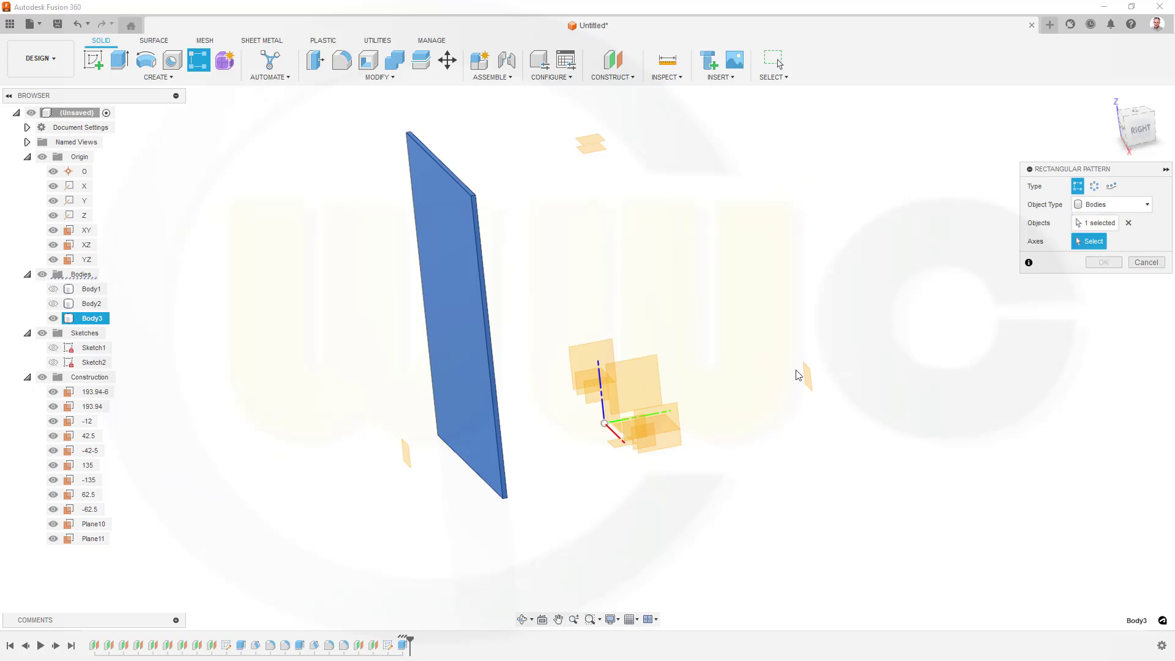
{"action": "left_click", "coordinate": [661, 414]}
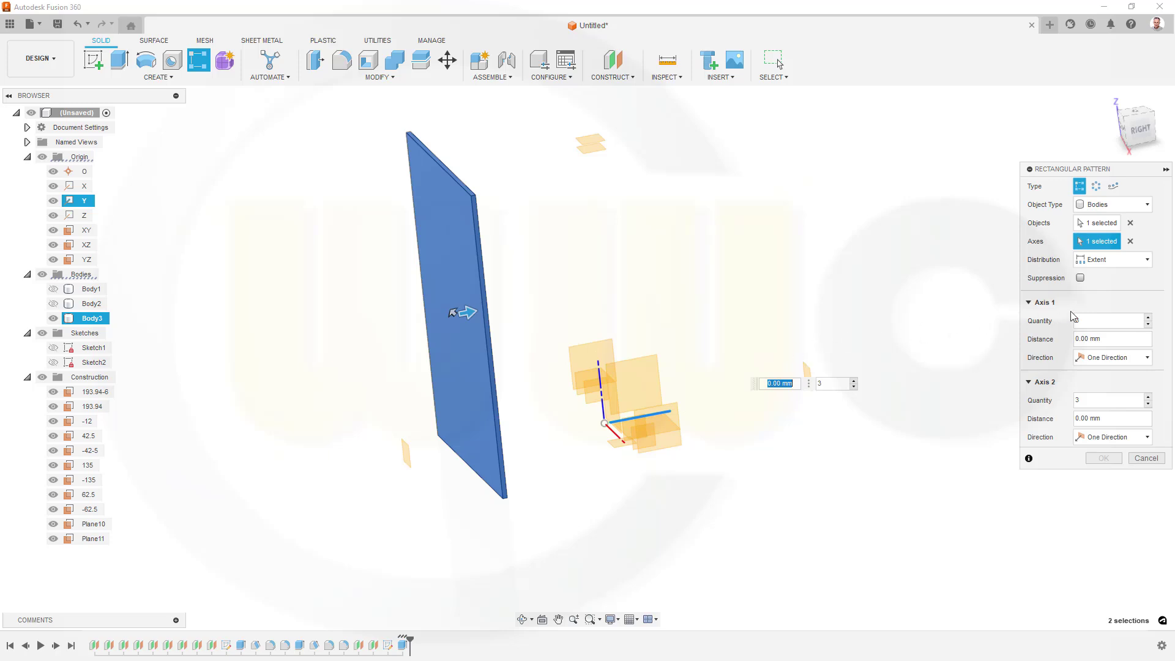
{"action": "left_click", "coordinate": [1142, 262]}
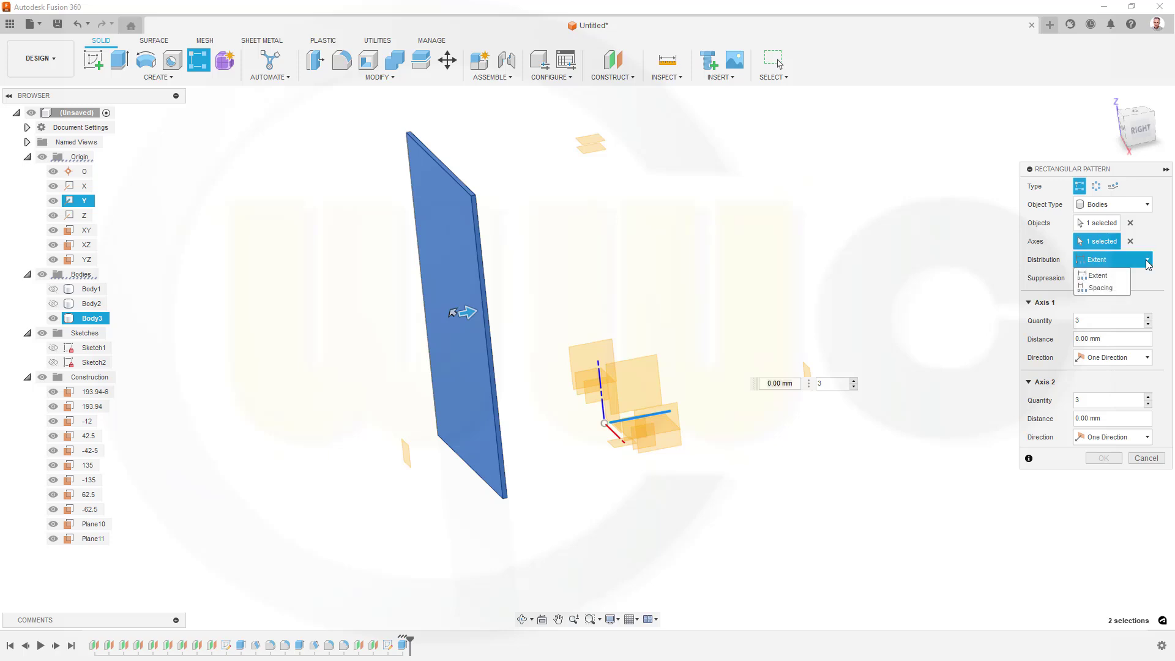
{"action": "left_click", "coordinate": [1101, 288]}
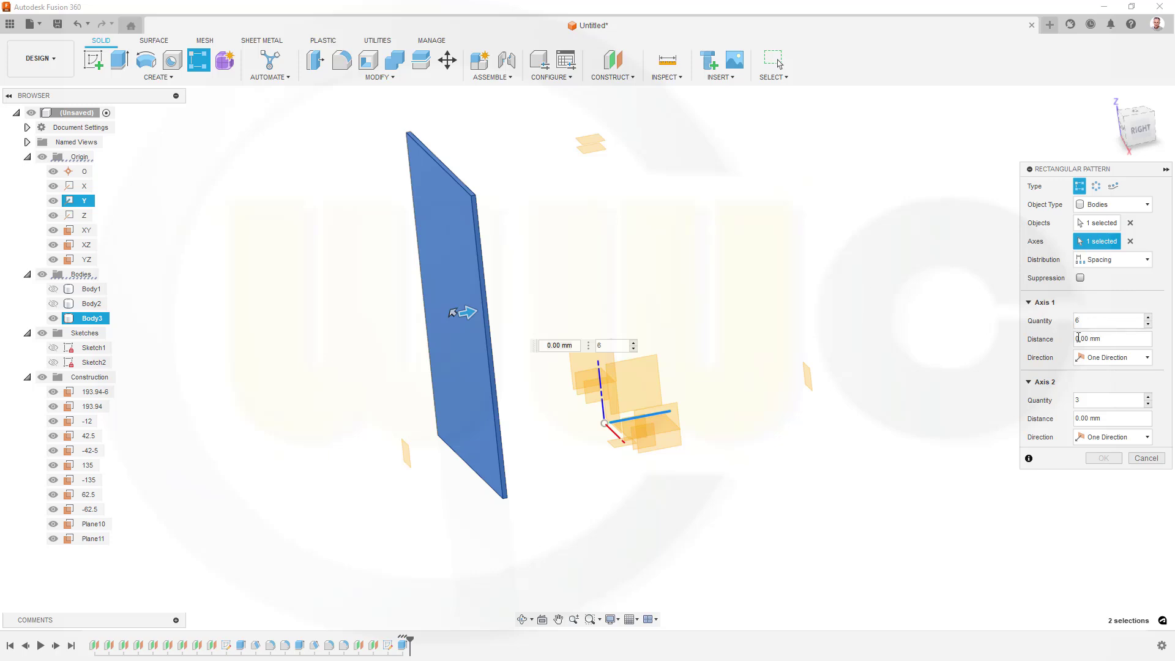
{"action": "key", "text": "Tab"}
{"action": "type", "text": "33"}
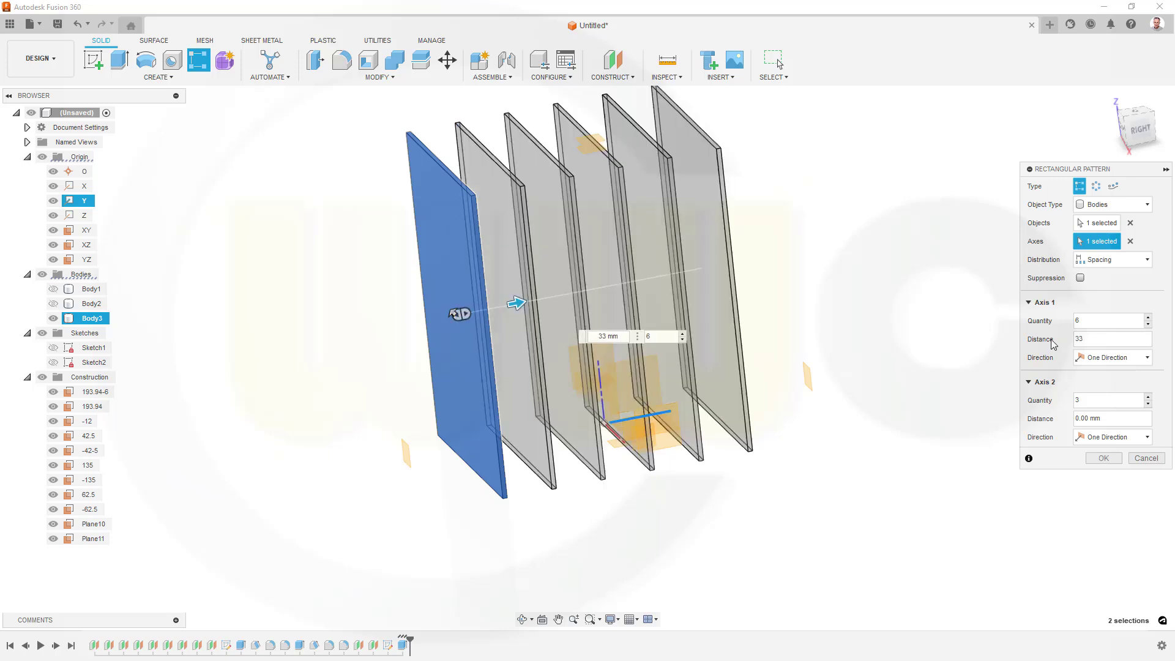
{"action": "left_click", "coordinate": [1148, 403]}
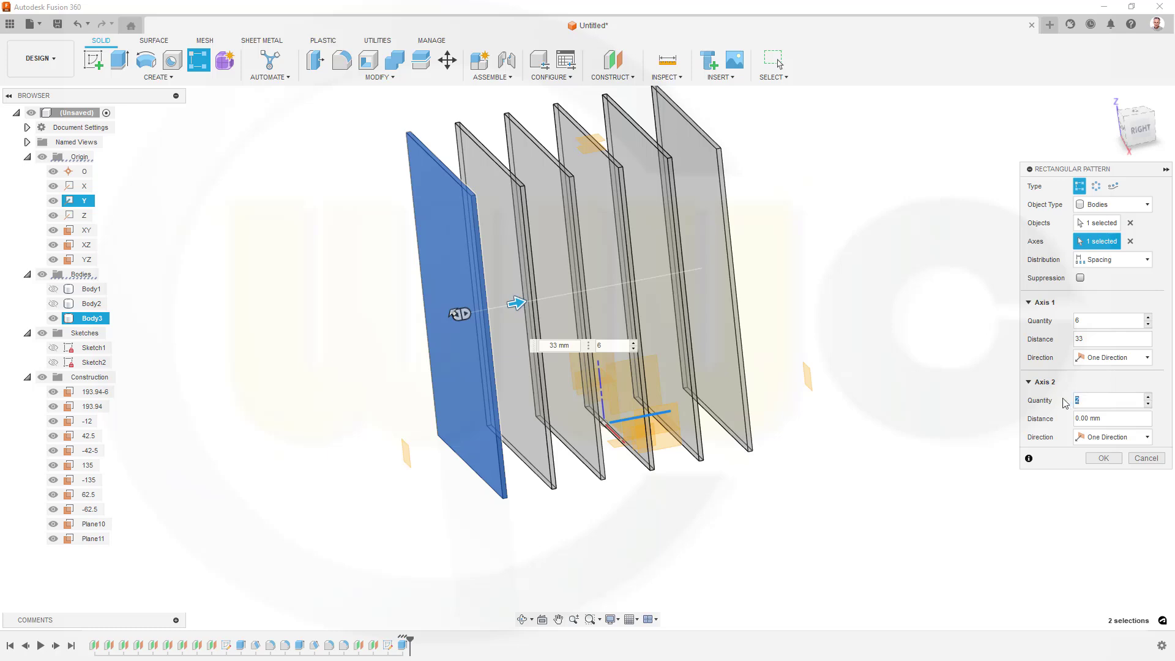
{"action": "key", "text": "Tab"}
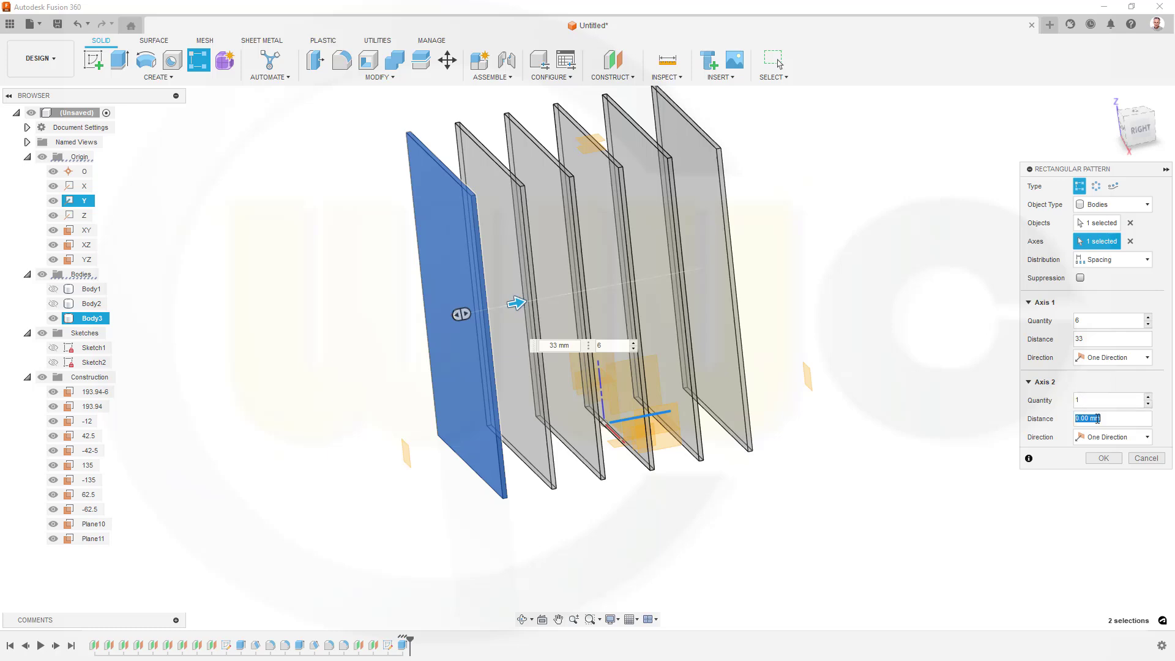
{"action": "left_click", "coordinate": [1104, 459]}
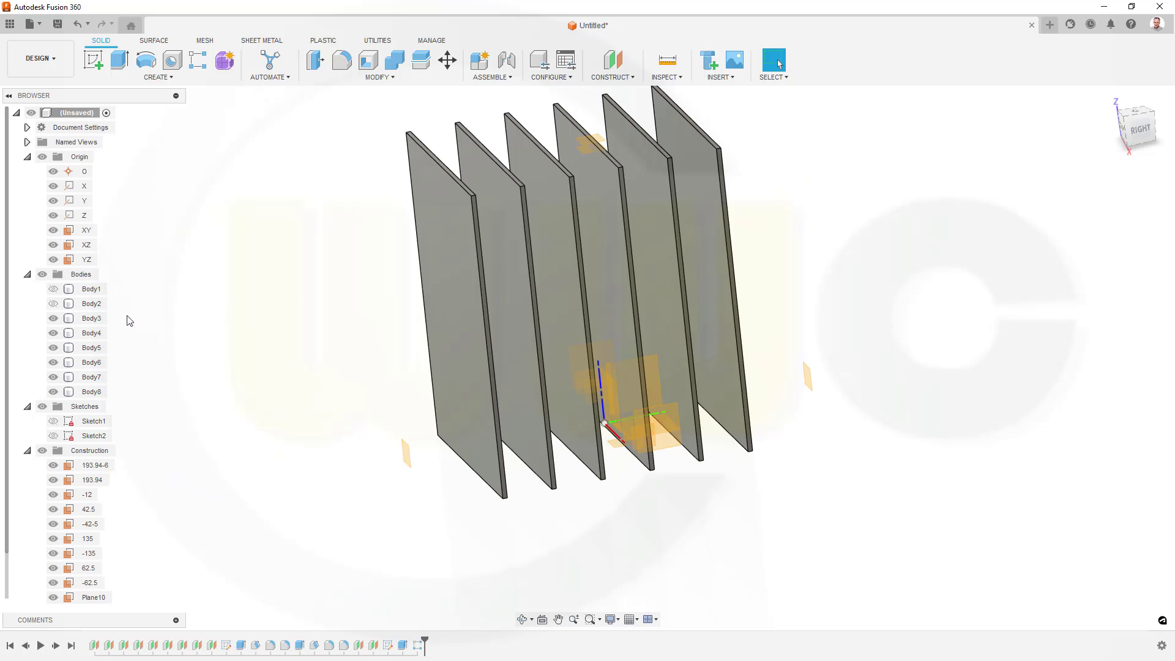
Step: Show Body2 and intersect it with the six plates using Combine without keeping the tools, and make Body1 visible
{"action": "left_click", "coordinate": [53, 303]}
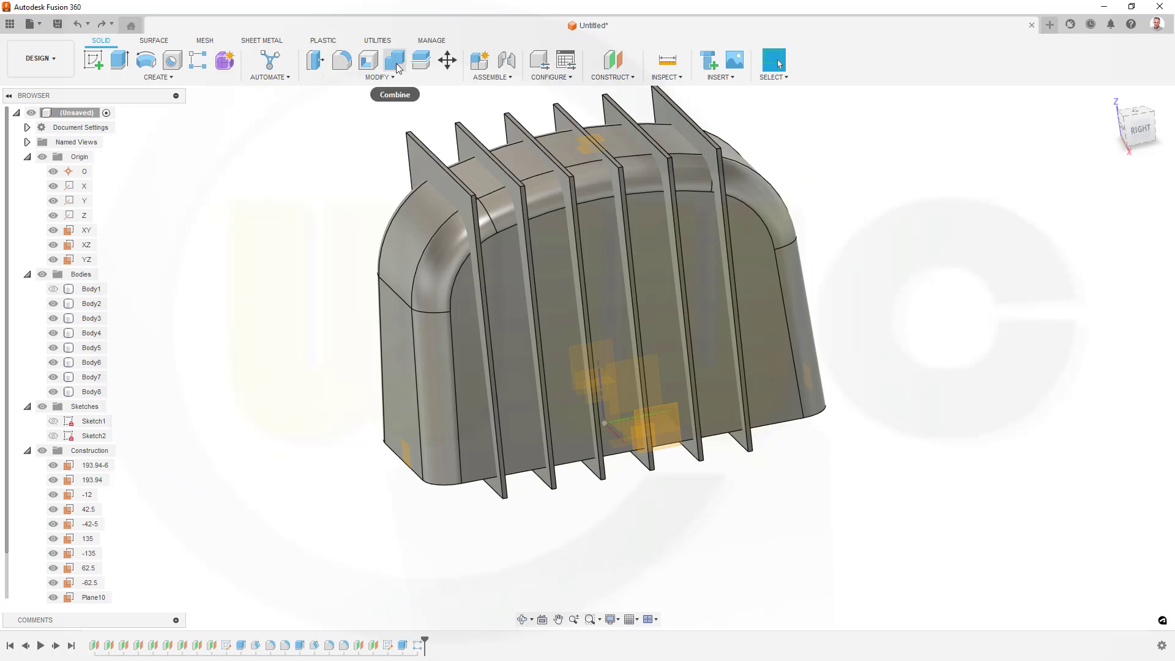
{"action": "left_click", "coordinate": [397, 65]}
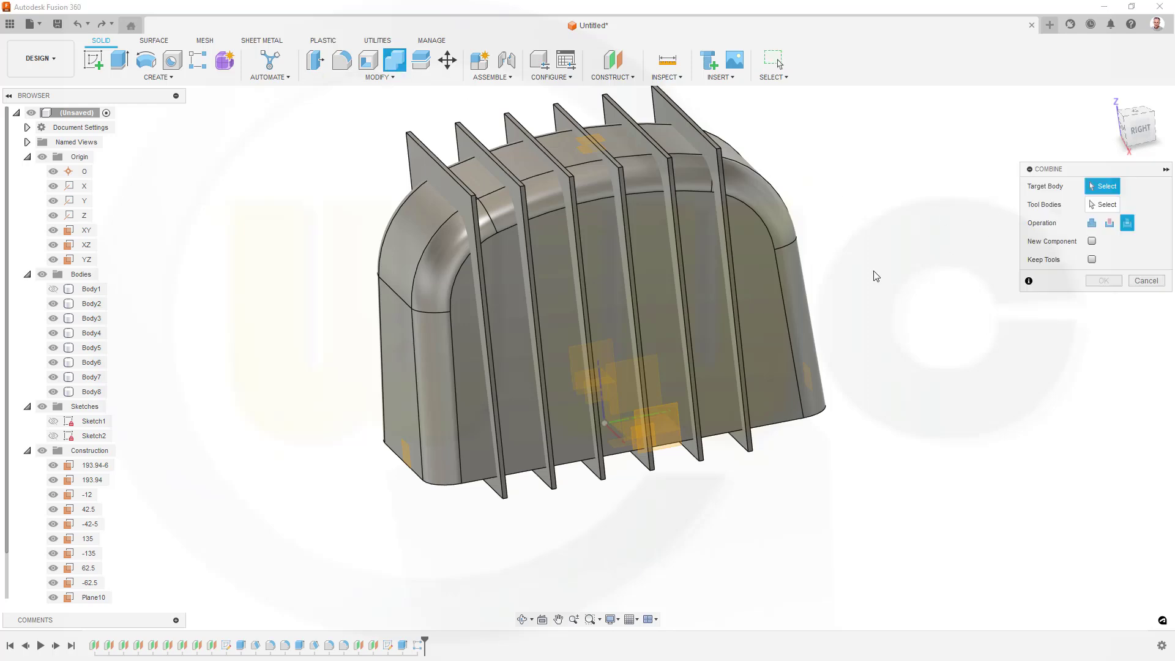
{"action": "left_click", "coordinate": [793, 306]}
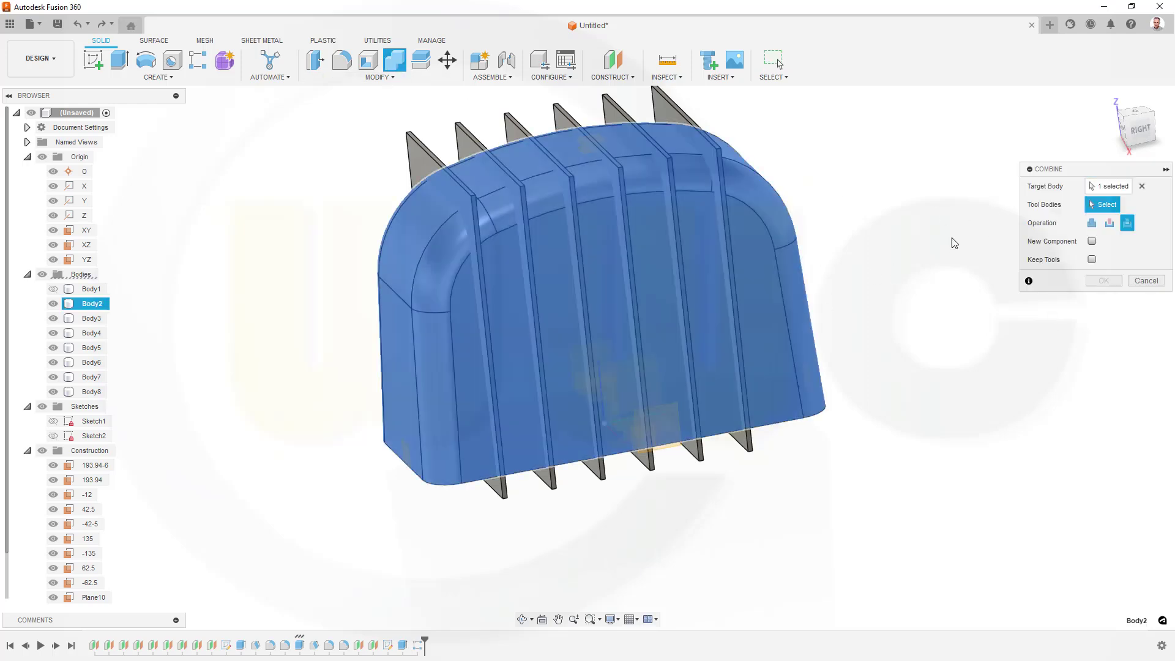
{"action": "left_click", "coordinate": [425, 153]}
{"action": "left_click", "coordinate": [416, 156]}
{"action": "left_click", "coordinate": [475, 140]}
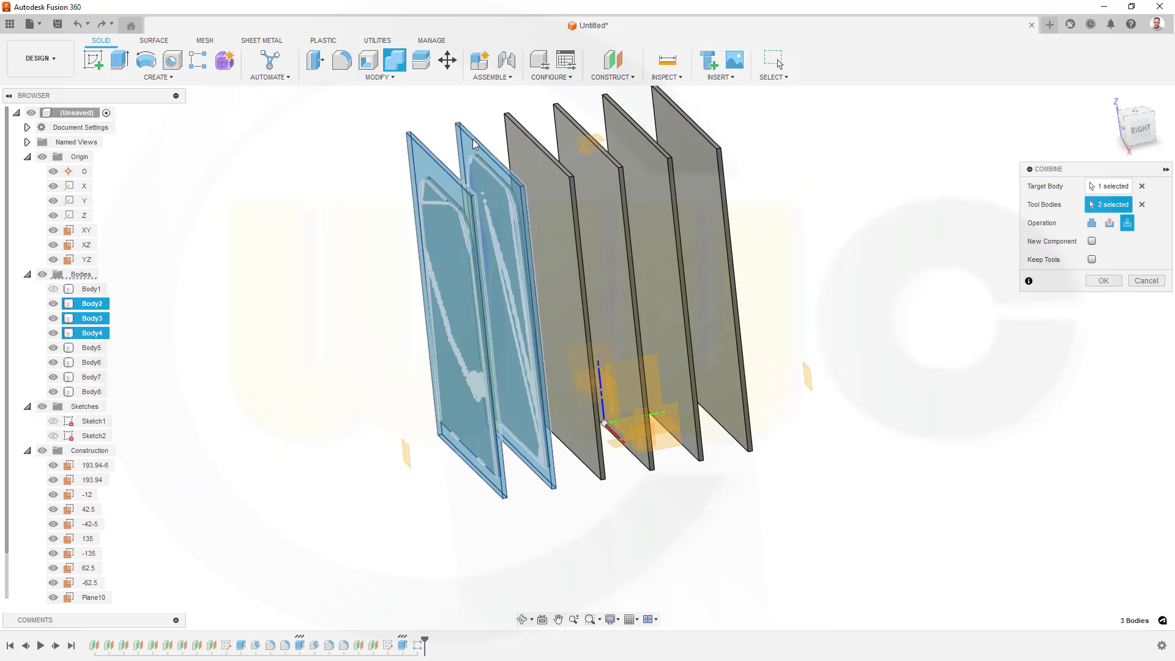
{"action": "left_click", "coordinate": [554, 151]}
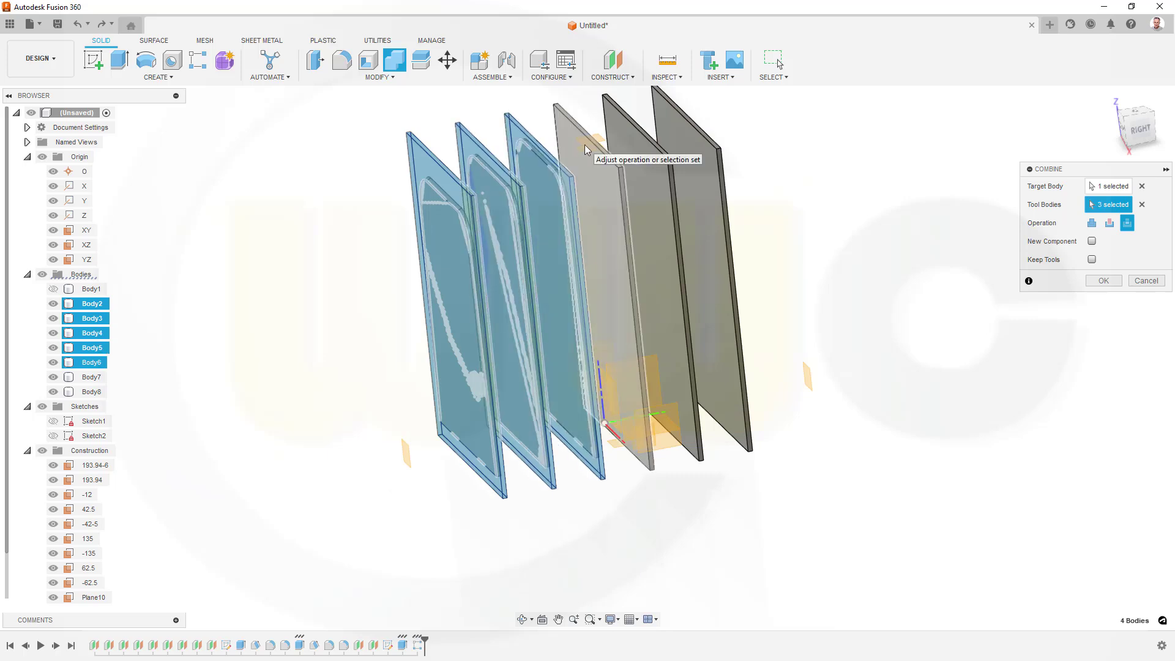
{"action": "left_click", "coordinate": [582, 141]}
{"action": "left_click", "coordinate": [656, 163]}
{"action": "left_click", "coordinate": [702, 158]}
{"action": "left_click", "coordinate": [1104, 281]}
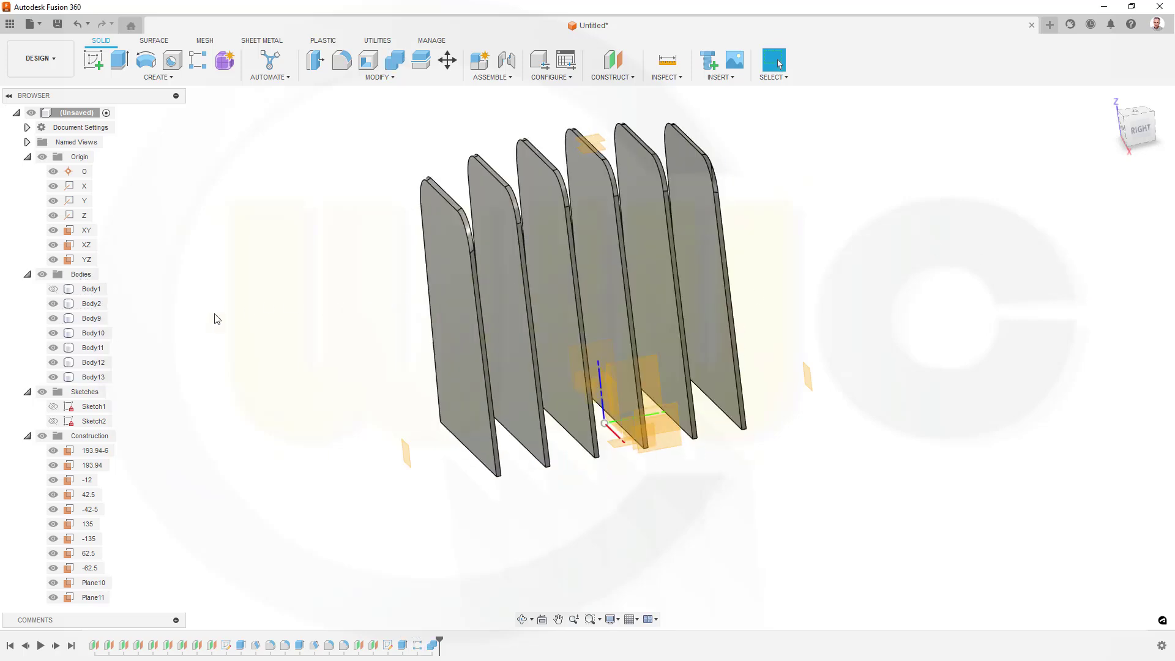
{"action": "left_click", "coordinate": [54, 290]}
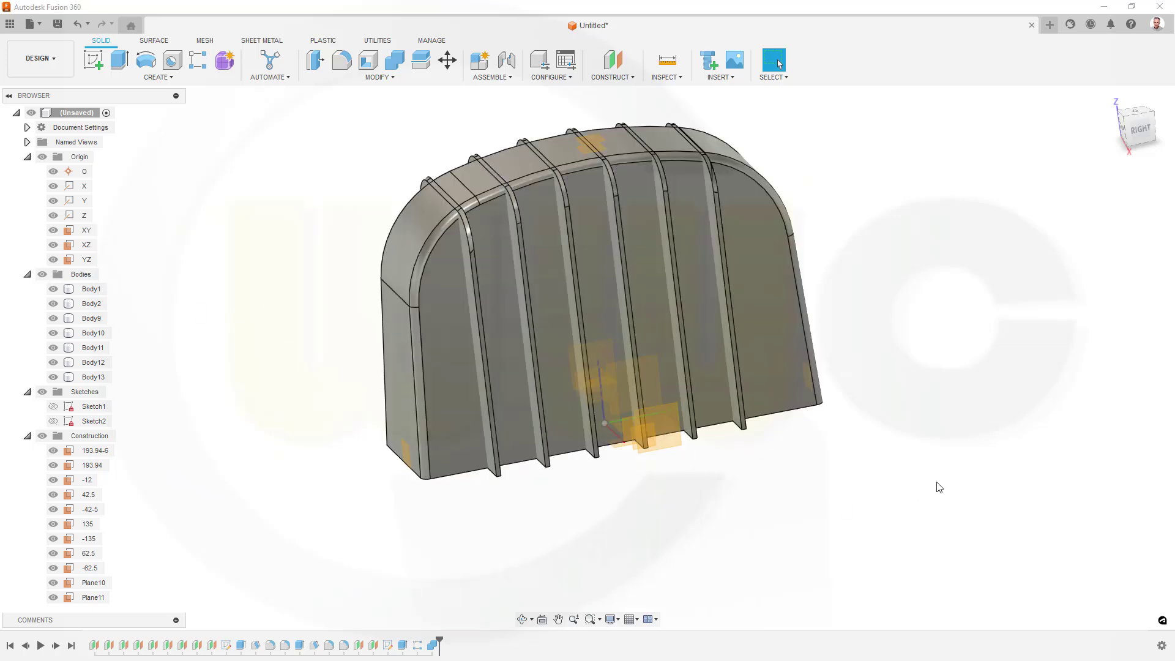